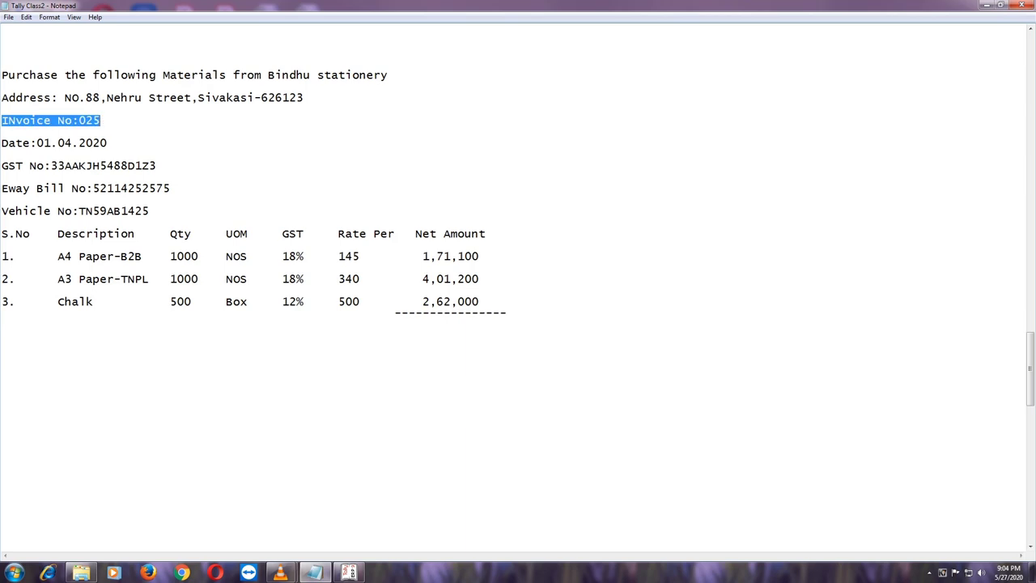
Step: Review the date and GST number lines of the Bindhu stationery purchase invoice in the notes
{"action": "key", "text": "Right"}
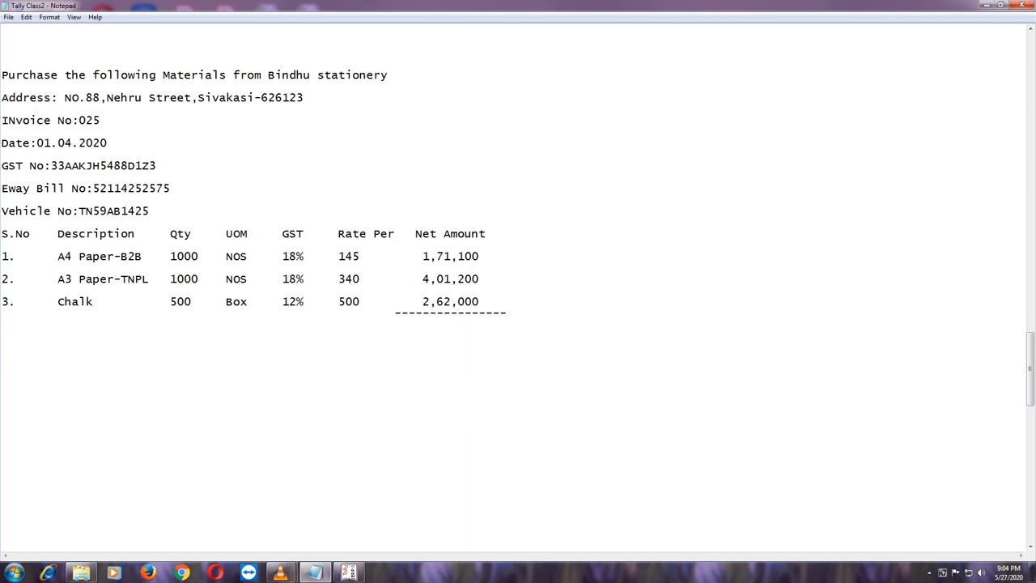
{"action": "key", "text": "shift+Right"}
{"action": "key", "text": "shift+Right"}
{"action": "key", "text": "shift+Right"}
{"action": "key", "text": "shift+Right"}
{"action": "key", "text": "shift+Right"}
{"action": "key", "text": "shift+Right"}
{"action": "key", "text": "shift+Right"}
{"action": "key", "text": "shift+Right"}
{"action": "key", "text": "shift+Right"}
{"action": "key", "text": "shift+Right"}
{"action": "key", "text": "shift+Right"}
{"action": "key", "text": "shift+Right"}
{"action": "key", "text": "shift+Right"}
{"action": "key", "text": "shift+Right"}
{"action": "key", "text": "shift+Right"}
{"action": "key", "text": "Right"}
{"action": "key", "text": "shift+End"}
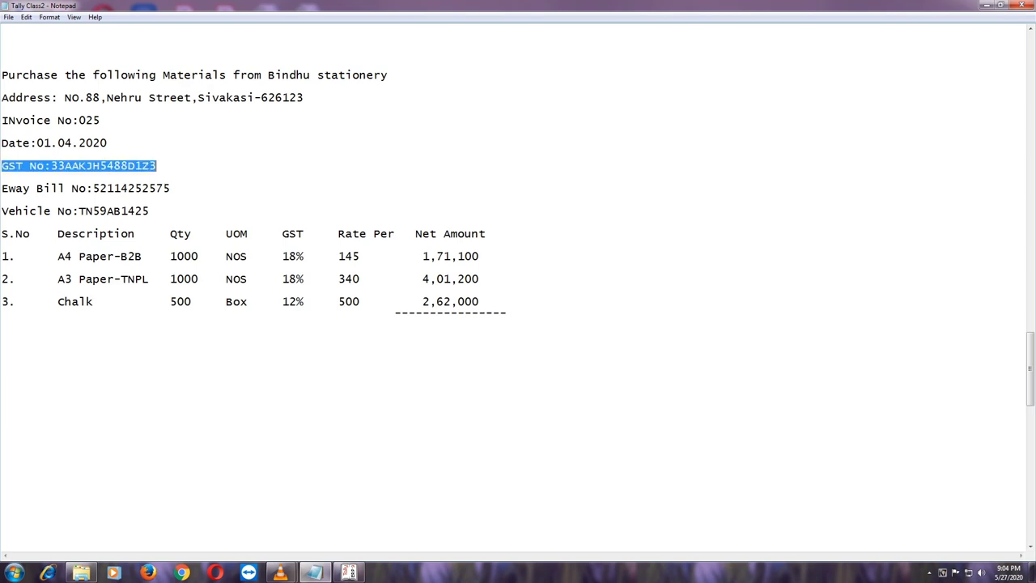
Step: Review the e-way bill number and vehicle number lines of the purchase invoice
{"action": "key", "text": "Right"}
{"action": "key", "text": "shift+Right"}
{"action": "key", "text": "shift+Right"}
{"action": "key", "text": "shift+Right"}
{"action": "key", "text": "shift+Right"}
{"action": "key", "text": "shift+Right"}
{"action": "key", "text": "shift+Right"}
{"action": "key", "text": "shift+Right"}
{"action": "key", "text": "shift+Right"}
{"action": "key", "text": "shift+Right"}
{"action": "key", "text": "shift+Right"}
{"action": "key", "text": "shift+Right"}
{"action": "key", "text": "shift+Right"}
{"action": "key", "text": "shift+Right"}
{"action": "key", "text": "shift+Right"}
{"action": "key", "text": "shift+Right"}
{"action": "key", "text": "shift+Right"}
{"action": "key", "text": "shift+Right"}
{"action": "key", "text": "shift+Right"}
{"action": "key", "text": "shift+Right"}
{"action": "key", "text": "shift+Right"}
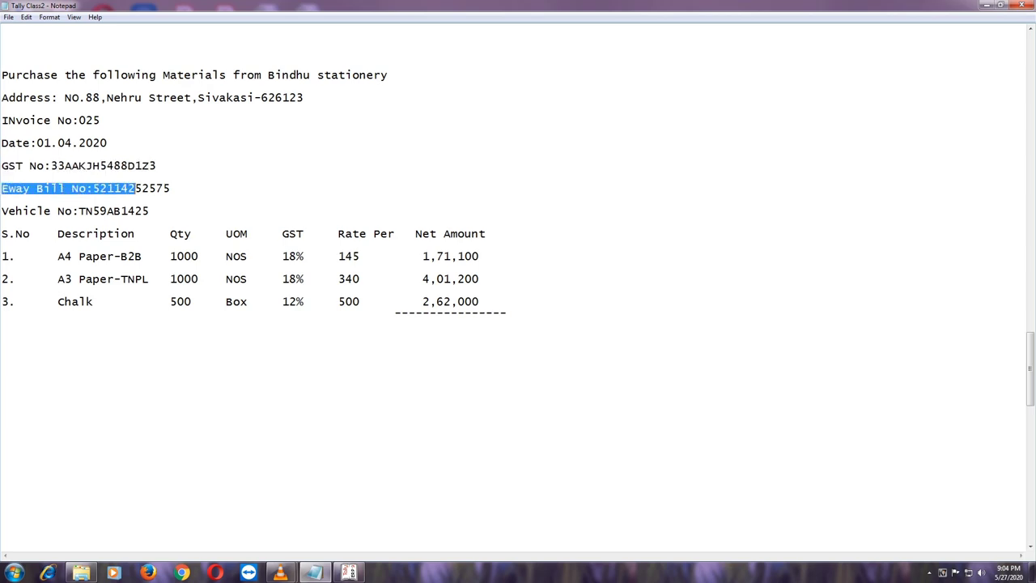
{"action": "key", "text": "Right"}
{"action": "key", "text": "shift+Right"}
{"action": "key", "text": "shift+Right"}
{"action": "key", "text": "shift+Right"}
{"action": "key", "text": "shift+Right"}
{"action": "key", "text": "shift+Right"}
{"action": "key", "text": "shift+Right"}
{"action": "key", "text": "shift+Right"}
{"action": "key", "text": "shift+Right"}
{"action": "key", "text": "shift+Right"}
{"action": "key", "text": "shift+Right"}
{"action": "key", "text": "shift+Right"}
{"action": "key", "text": "shift+Right"}
{"action": "key", "text": "shift+Right"}
{"action": "key", "text": "shift+Right"}
{"action": "key", "text": "shift+Right"}
{"action": "key", "text": "shift+Right"}
{"action": "key", "text": "shift+Right"}
{"action": "key", "text": "shift+Right"}
{"action": "key", "text": "shift+Right"}
{"action": "key", "text": "shift+Right"}
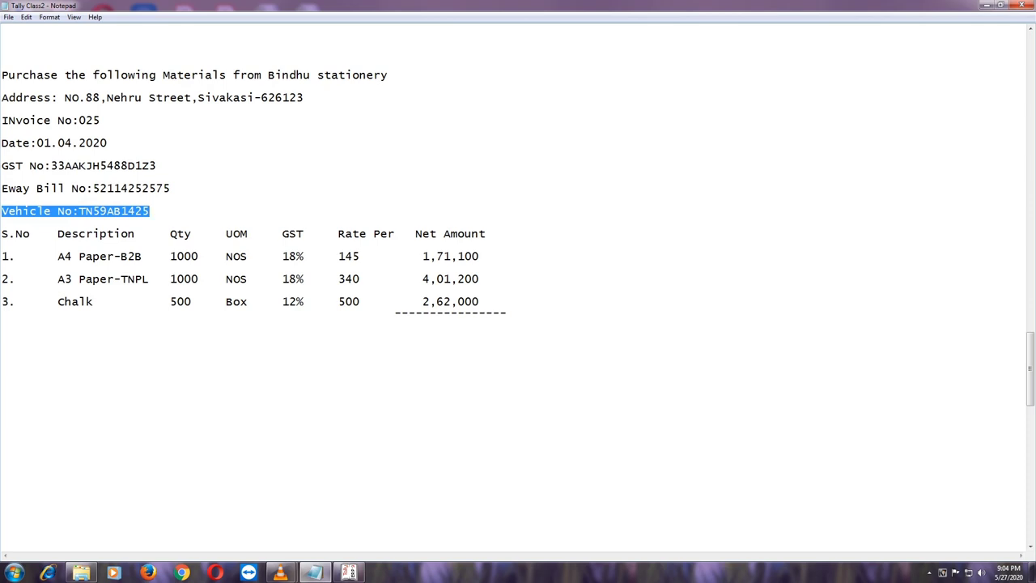
Step: Review the item descriptions in the invoice table, from A4 Paper-B2B down to Chalk
{"action": "left_click", "coordinate": [58, 256]}
{"action": "key", "text": "shift+Right"}
{"action": "key", "text": "shift+Right"}
{"action": "key", "text": "shift+Right"}
{"action": "key", "text": "shift+Right"}
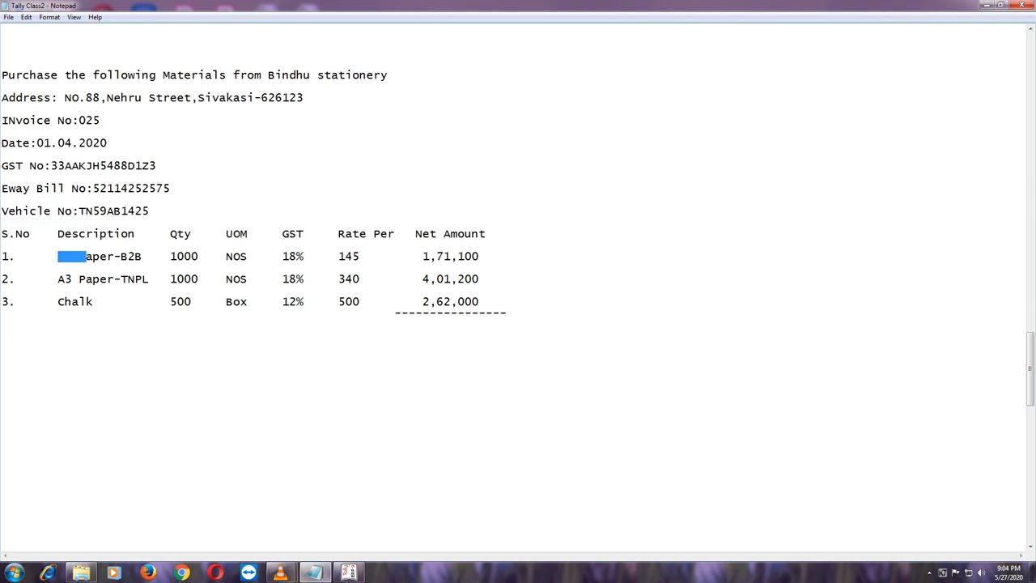
{"action": "key", "text": "shift+Down"}
{"action": "key", "text": "shift+Down"}
{"action": "key", "text": "shift+Down"}
{"action": "left_click", "coordinate": [114, 301]}
{"action": "left_click", "coordinate": [65, 255]}
{"action": "key", "text": "shift+Right"}
{"action": "key", "text": "shift+Right"}
{"action": "key", "text": "shift+Right"}
{"action": "key", "text": "shift+Right"}
{"action": "key", "text": "shift+Right"}
{"action": "key", "text": "shift+Right"}
{"action": "key", "text": "shift+Right"}
{"action": "key", "text": "shift+Right"}
{"action": "key", "text": "shift+Right"}
{"action": "key", "text": "shift+Right"}
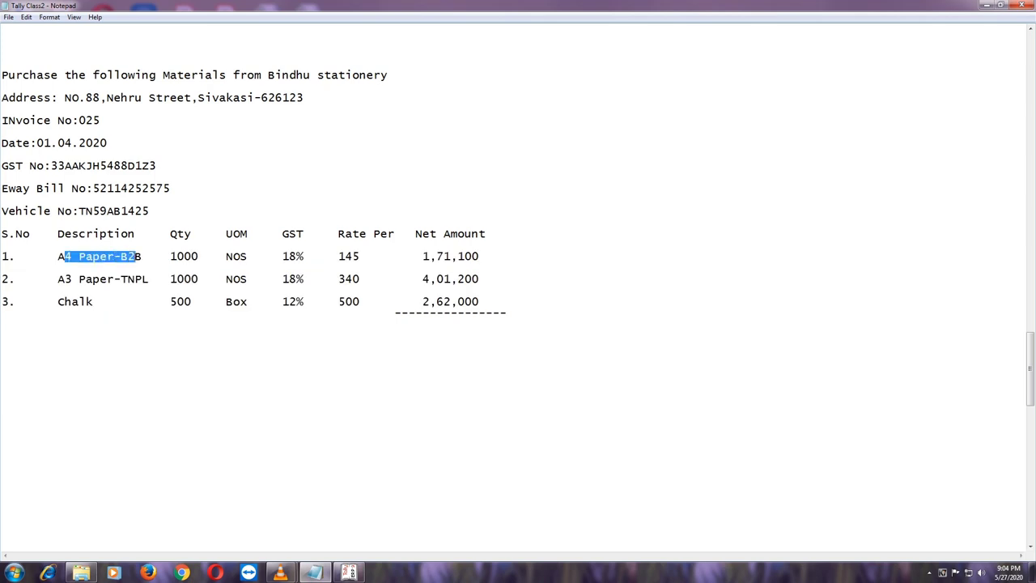
Step: Recheck the e-way bill number line above the item table
{"action": "left_click", "coordinate": [8, 188]}
{"action": "key", "text": "shift+Right"}
{"action": "key", "text": "shift+Right"}
{"action": "key", "text": "shift+Right"}
{"action": "key", "text": "shift+Right"}
{"action": "key", "text": "shift+Right"}
{"action": "key", "text": "shift+Right"}
{"action": "key", "text": "shift+Right"}
{"action": "key", "text": "shift+Right"}
{"action": "key", "text": "shift+Right"}
{"action": "key", "text": "shift+Right"}
{"action": "key", "text": "shift+Right"}
{"action": "key", "text": "shift+Right"}
{"action": "key", "text": "shift+Right"}
{"action": "key", "text": "shift+Right"}
{"action": "key", "text": "shift+Right"}
{"action": "key", "text": "shift+Right"}
{"action": "key", "text": "shift+Right"}
{"action": "key", "text": "shift+Right"}
{"action": "key", "text": "shift+Right"}
{"action": "key", "text": "shift+Right"}
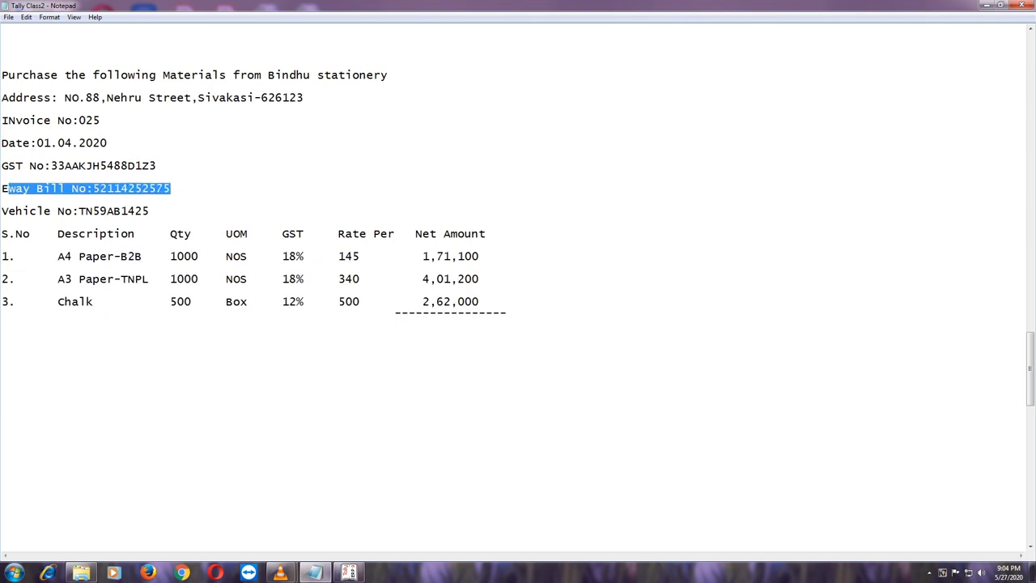
Step: Check the quantity of the A4 Paper-B2B item in the invoice table
{"action": "left_click", "coordinate": [170, 256]}
{"action": "key", "text": "shift+Right"}
{"action": "key", "text": "shift+Right"}
{"action": "key", "text": "shift+Right"}
{"action": "key", "text": "shift+Right"}
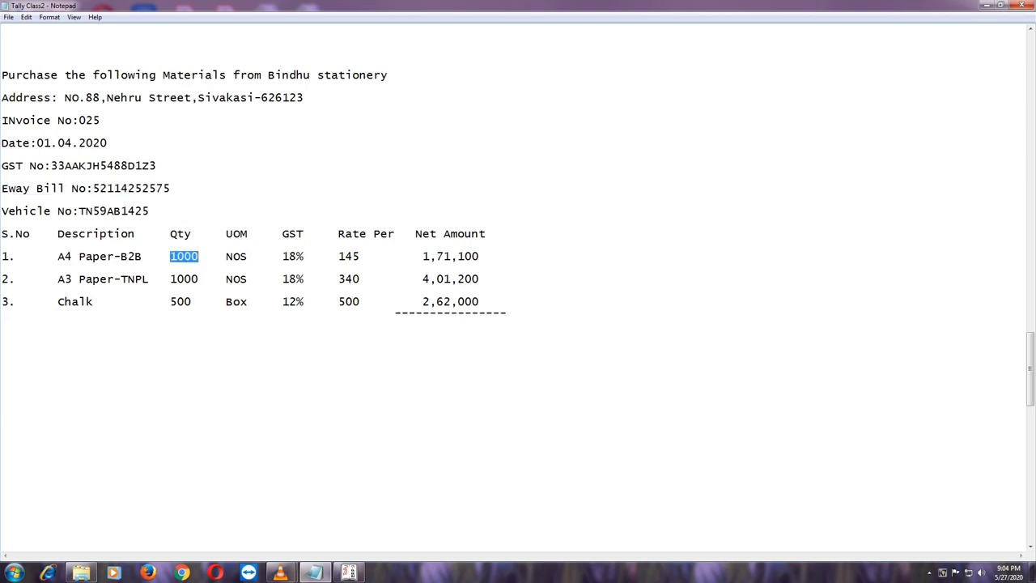
Step: Compare the GST rates of the A4 Paper-B2B, A3 Paper-TNPL and Chalk items
{"action": "left_click", "coordinate": [282, 256]}
{"action": "key", "text": "shift+Right"}
{"action": "key", "text": "shift+Right"}
{"action": "key", "text": "shift+Right"}
{"action": "key", "text": "shift+Right"}
{"action": "left_click", "coordinate": [282, 278]}
{"action": "key", "text": "shift+Right"}
{"action": "key", "text": "shift+Right"}
{"action": "key", "text": "shift+Right"}
{"action": "key", "text": "shift+Right"}
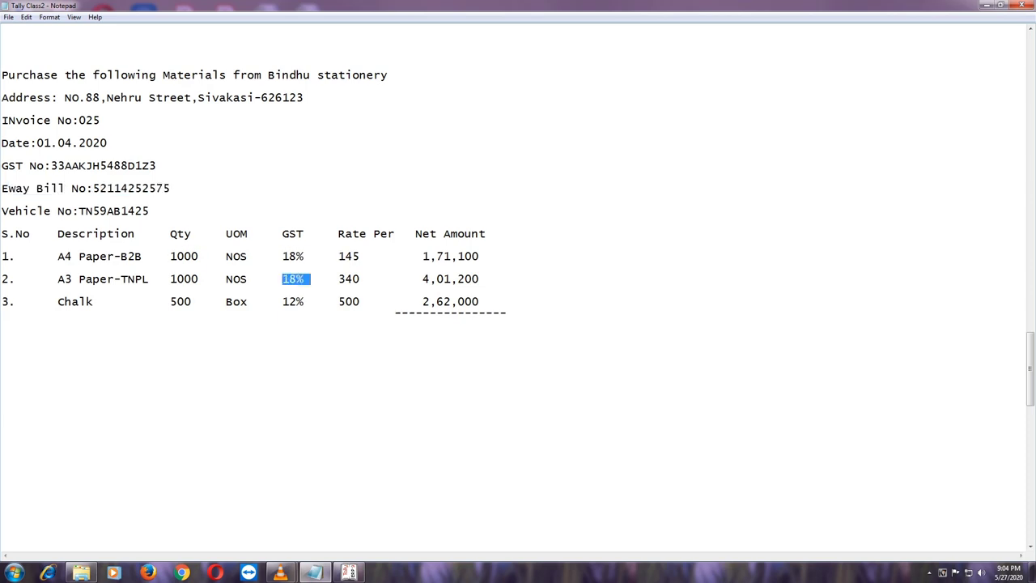
{"action": "left_click", "coordinate": [283, 301]}
{"action": "key", "text": "shift+Right"}
{"action": "key", "text": "shift+Right"}
{"action": "key", "text": "shift+Right"}
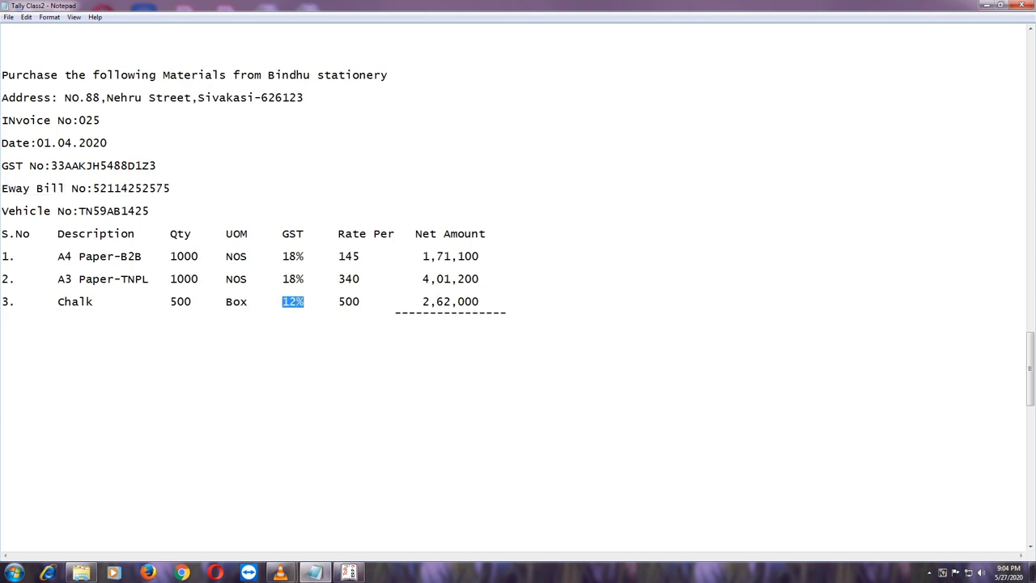
{"action": "left_click", "coordinate": [282, 255]}
{"action": "key", "text": "shift+Right"}
{"action": "key", "text": "shift+Right"}
{"action": "key", "text": "shift+End"}
{"action": "left_click", "coordinate": [283, 279]}
{"action": "key", "text": "shift+Right"}
{"action": "key", "text": "shift+Right"}
{"action": "key", "text": "shift+Right"}
{"action": "left_click", "coordinate": [282, 301]}
{"action": "key", "text": "shift+Right"}
{"action": "key", "text": "shift+Right"}
{"action": "key", "text": "shift+Right"}
{"action": "left_click", "coordinate": [283, 301]}
{"action": "key", "text": "shift+End"}
{"action": "key", "text": "Left"}
Step: Switch to Tally.ERP 9 and open the Statutory & Taxation features of Crescent Trading & CO
{"action": "left_click", "coordinate": [349, 572]}
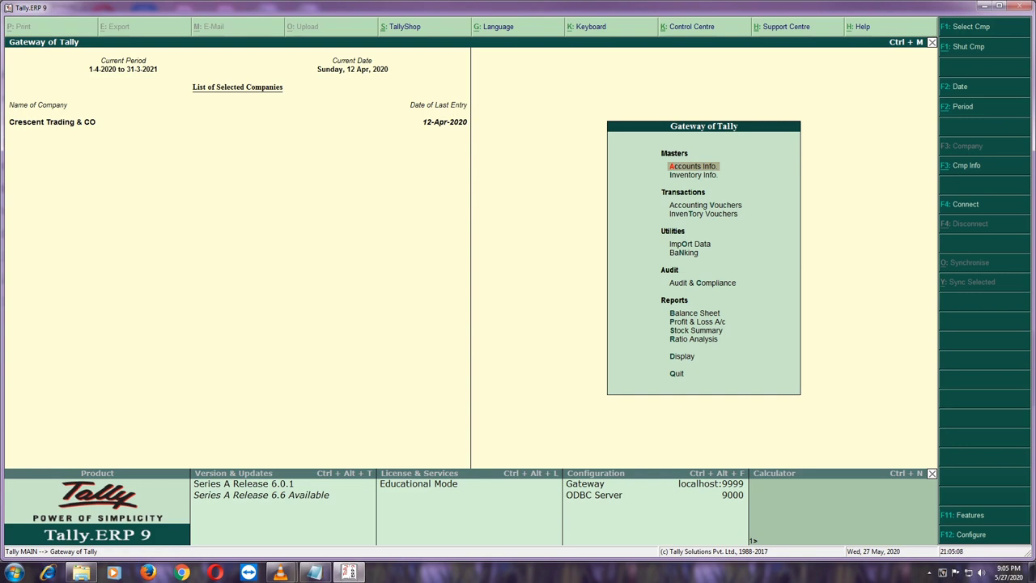
{"action": "key", "text": "F11"}
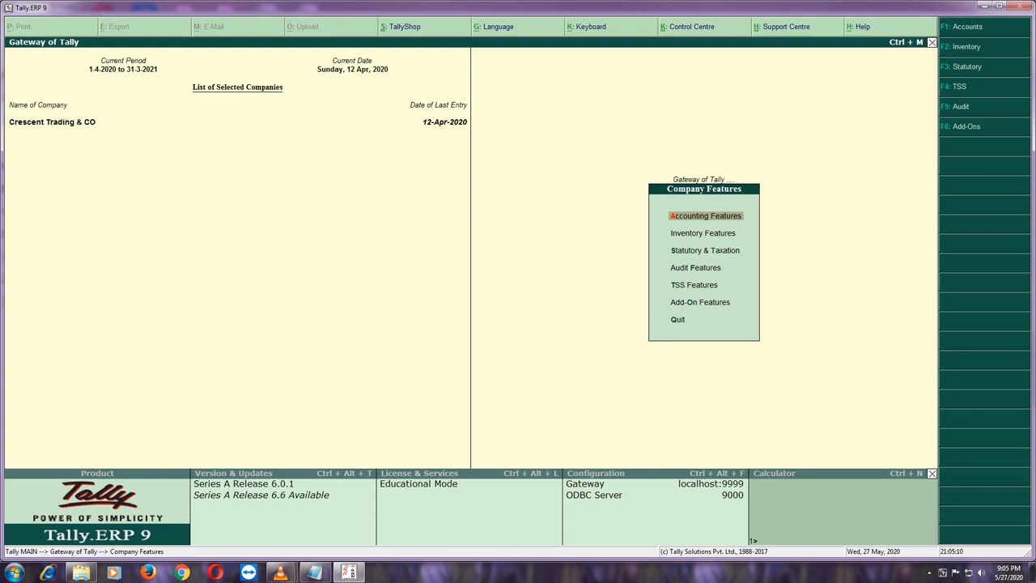
{"action": "key", "text": "Down"}
{"action": "key", "text": "Down"}
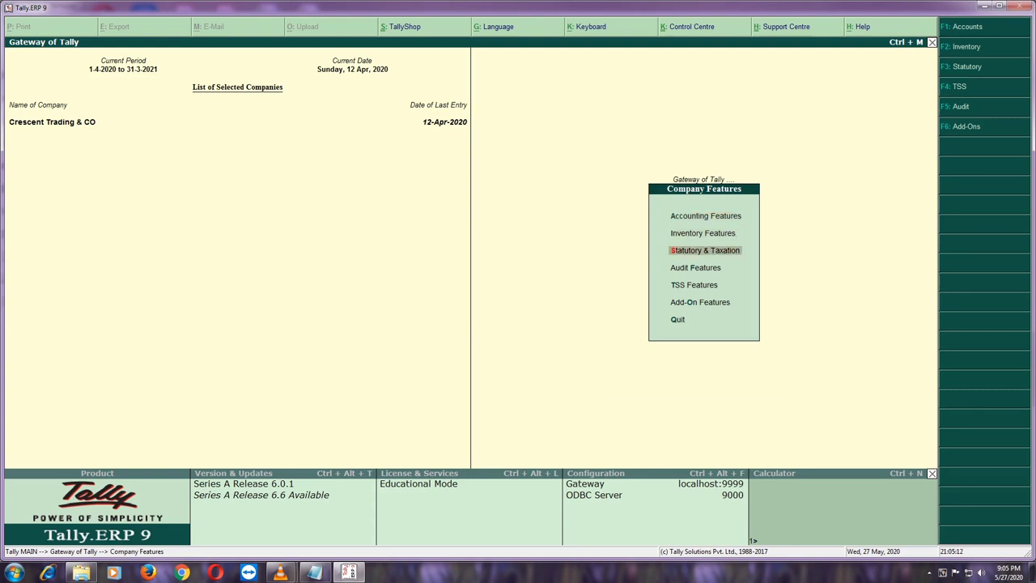
{"action": "key", "text": "Return"}
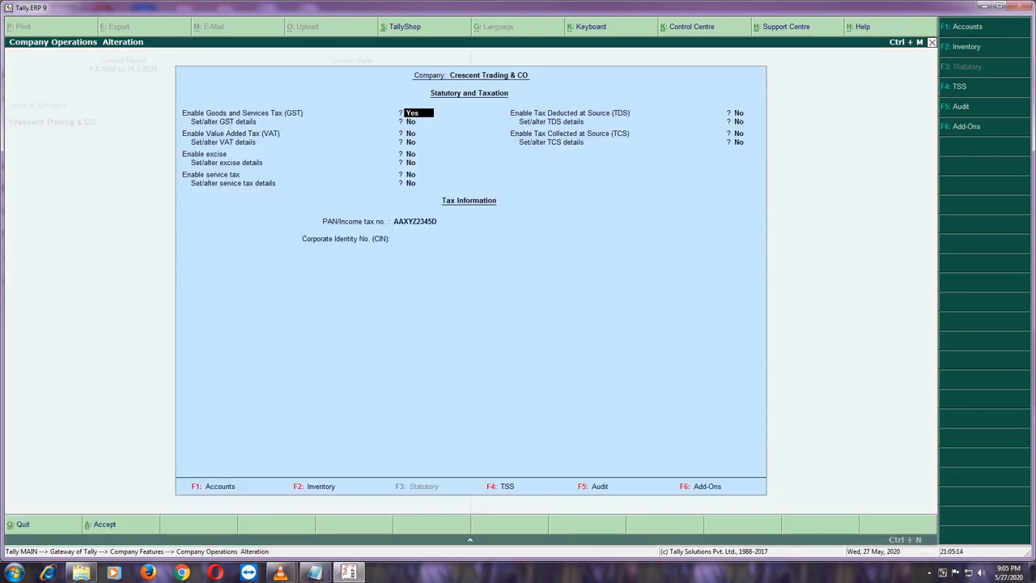
Step: Keep GST enabled, set Set/alter GST details to Yes, and keep the existing registration number and applicable date
{"action": "key", "text": "Return"}
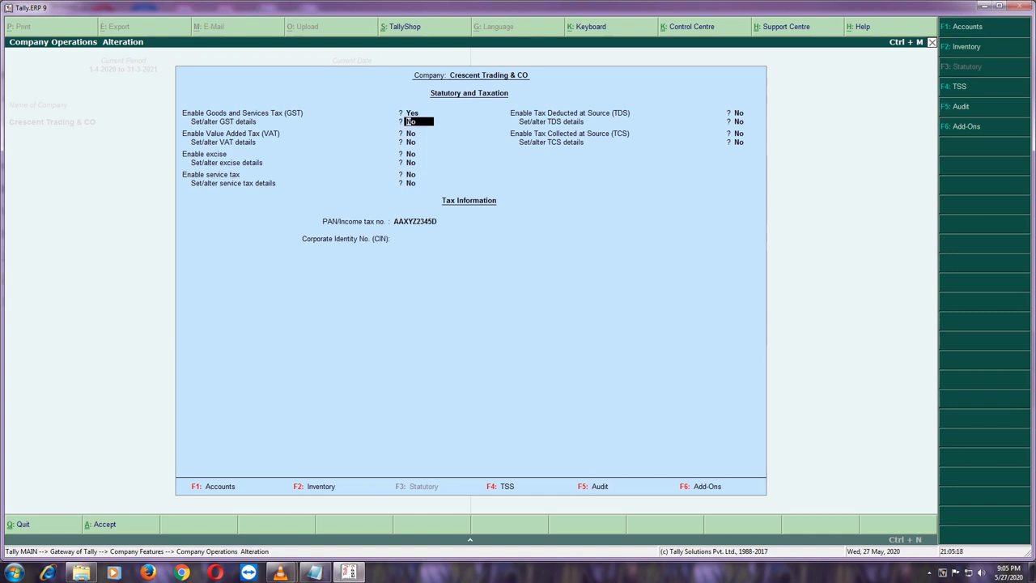
{"action": "key", "text": "y"}
{"action": "key", "text": "Return"}
{"action": "key", "text": "Return"}
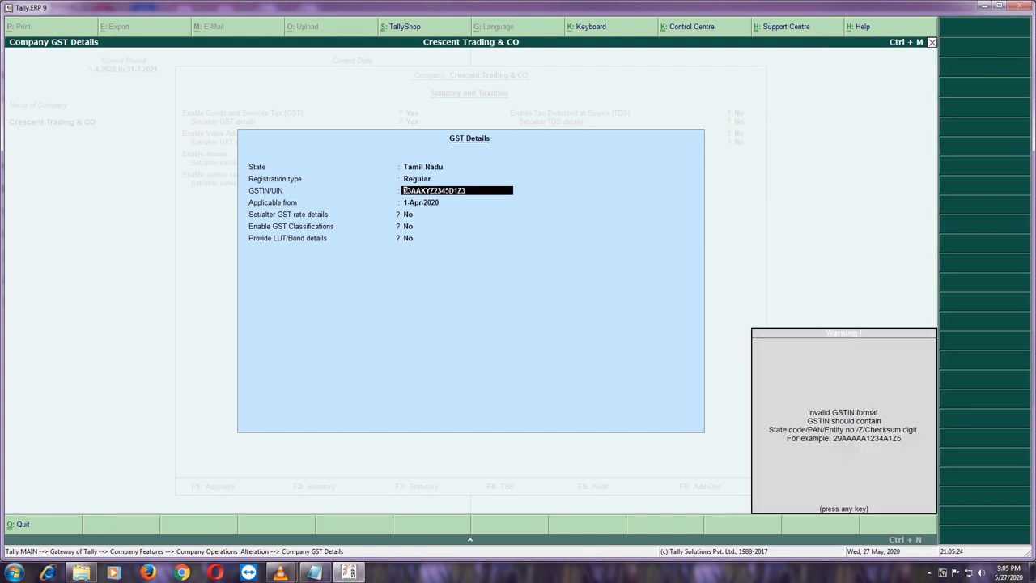
{"action": "key", "text": "Return"}
{"action": "key", "text": "Return"}
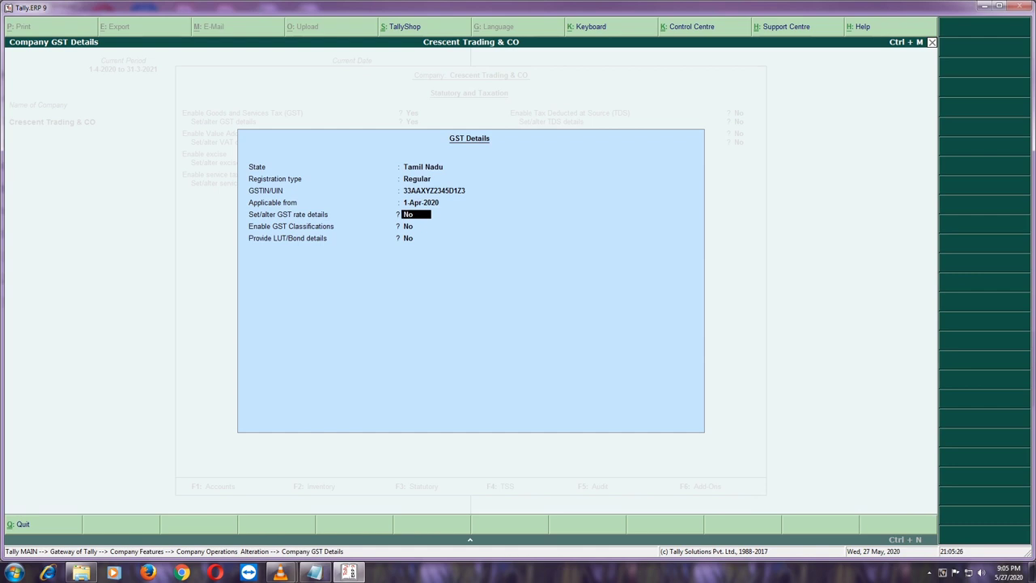
Step: View the company-level GST rate details with Unknown taxability, then set Set/alter GST rate details back to No
{"action": "type", "text": "y"}
{"action": "key", "text": "Return"}
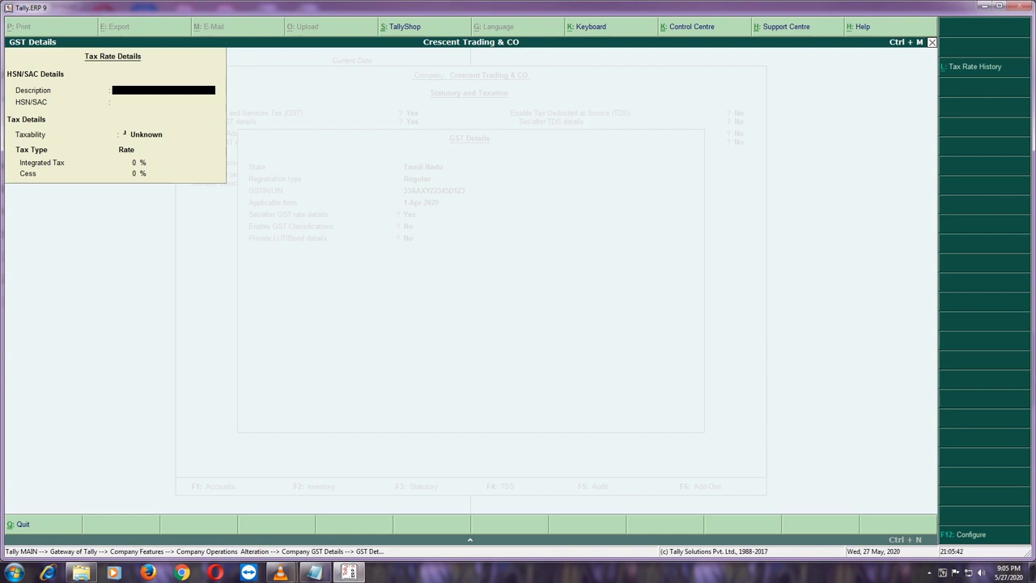
{"action": "key", "text": "Return"}
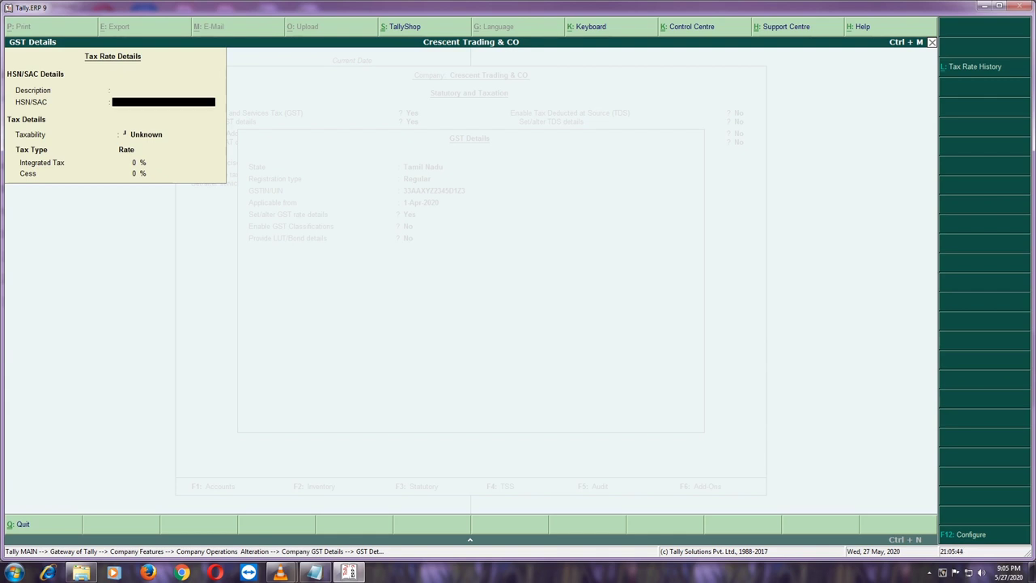
{"action": "key", "text": "Return"}
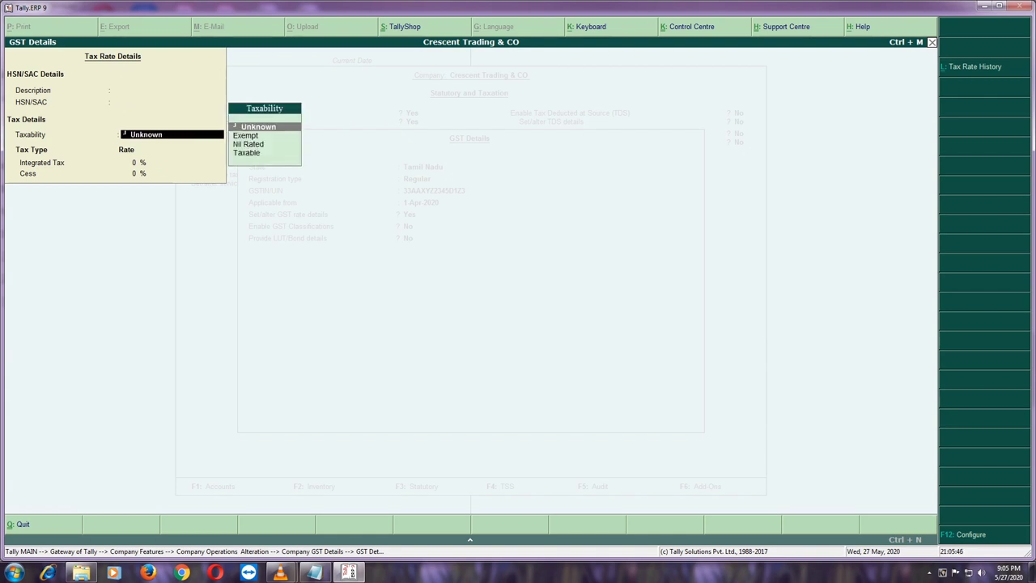
{"action": "key", "text": "Return"}
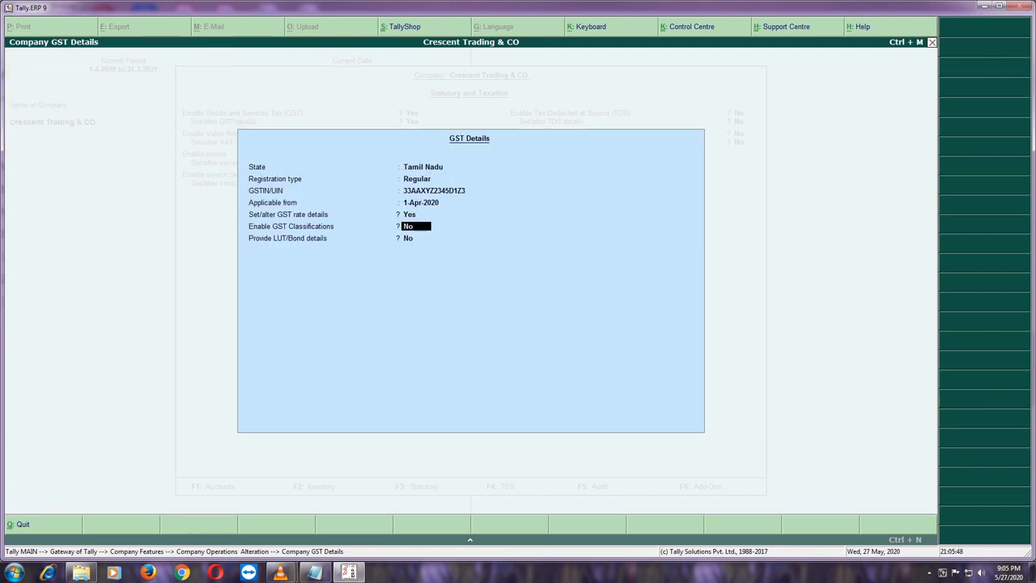
{"action": "key", "text": "Up"}
{"action": "key", "text": "n"}
{"action": "key", "text": "Return"}
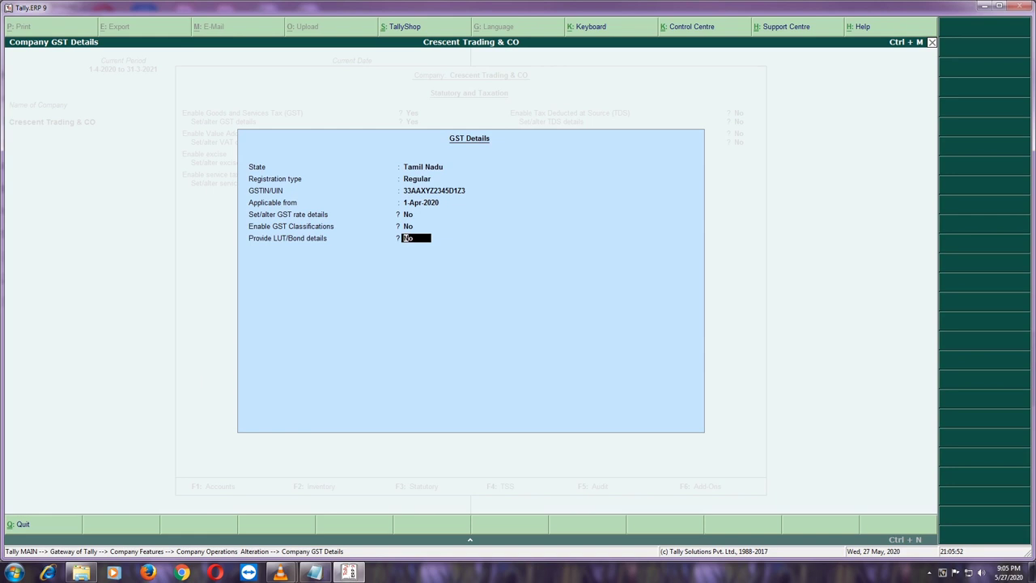
Step: Set Provide LUT/Bond details to Yes, view its number and validity fields, and leave them blank
{"action": "type", "text": "ye"}
{"action": "key", "text": "Return"}
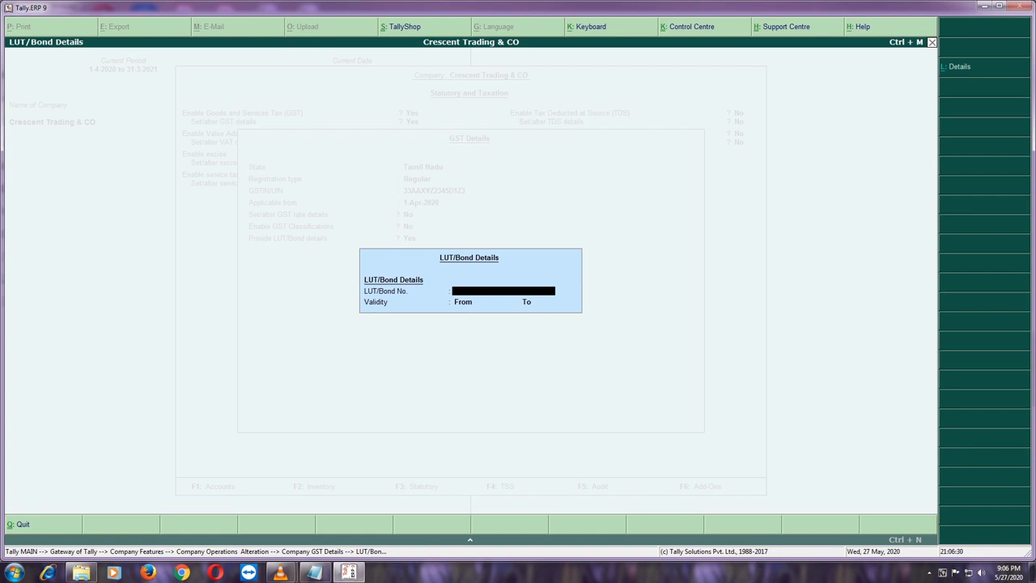
{"action": "key", "text": "ctrl+a"}
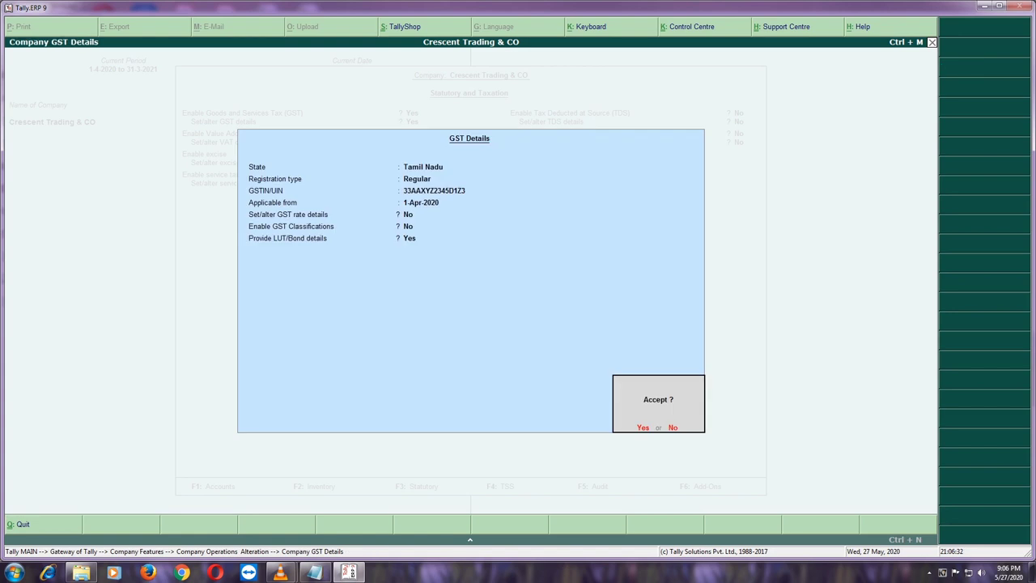
Step: Set Provide LUT/Bond details to No and accept the company's GST details
{"action": "type", "text": "nn"}
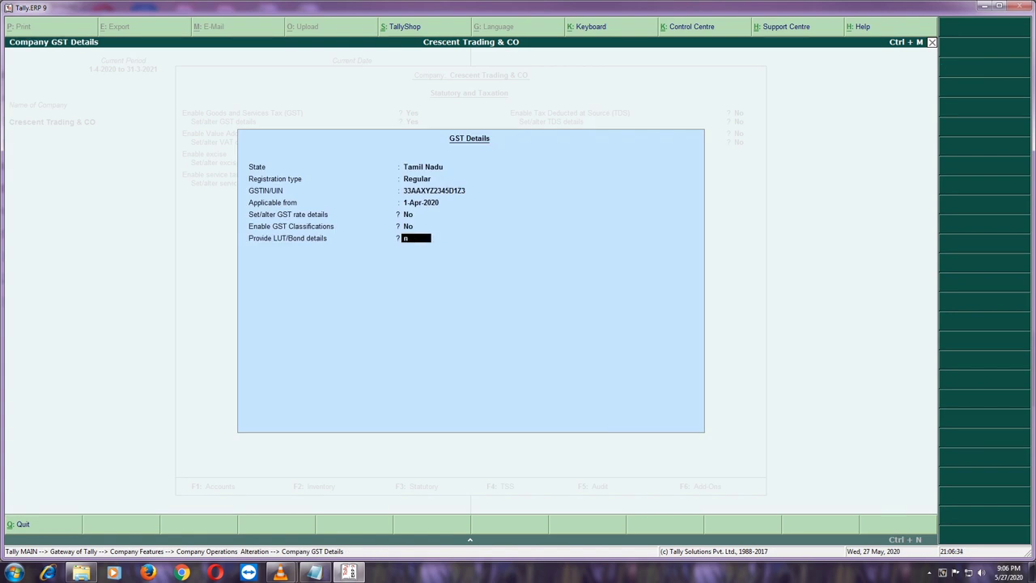
{"action": "key", "text": "Return"}
{"action": "key", "text": "Return"}
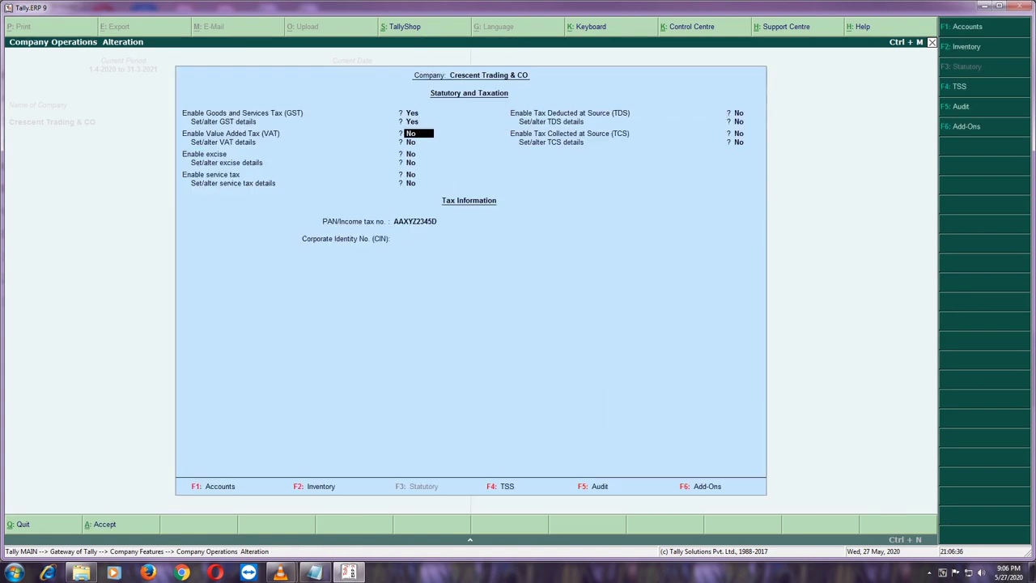
Step: Keep the remaining statutory and tax settings unchanged, accept the Statutory and Taxation features, and return to the Gateway of Tally
{"action": "key", "text": "Return"}
{"action": "key", "text": "Return"}
{"action": "key", "text": "Return"}
{"action": "key", "text": "Return"}
{"action": "key", "text": "Return"}
{"action": "key", "text": "Return"}
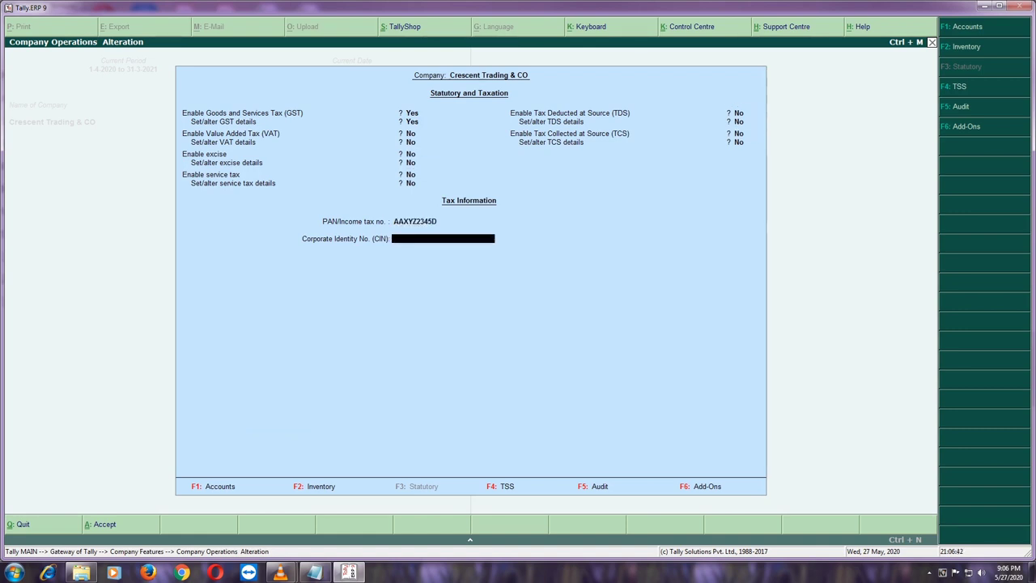
{"action": "key", "text": "Return"}
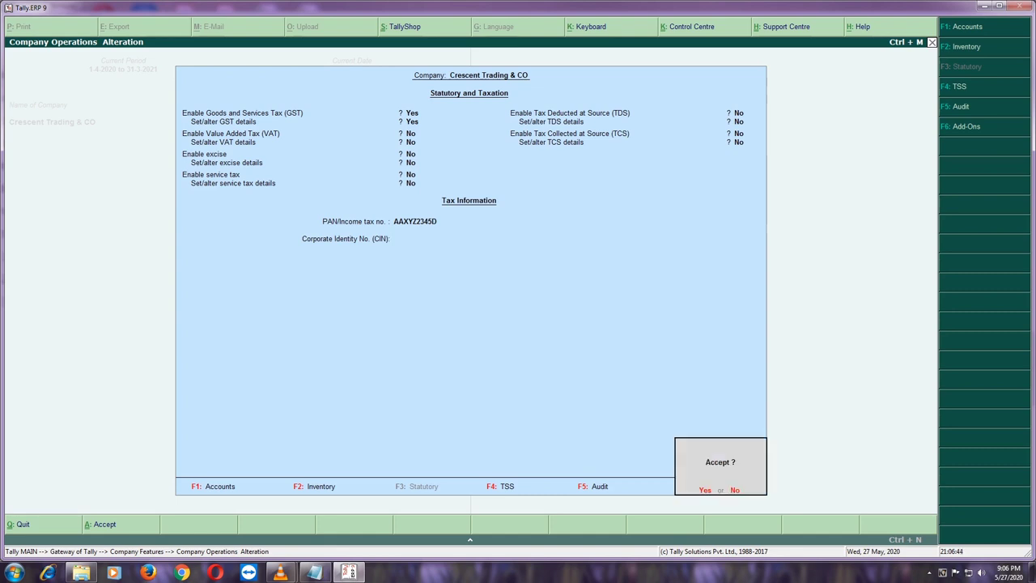
{"action": "key", "text": "Return"}
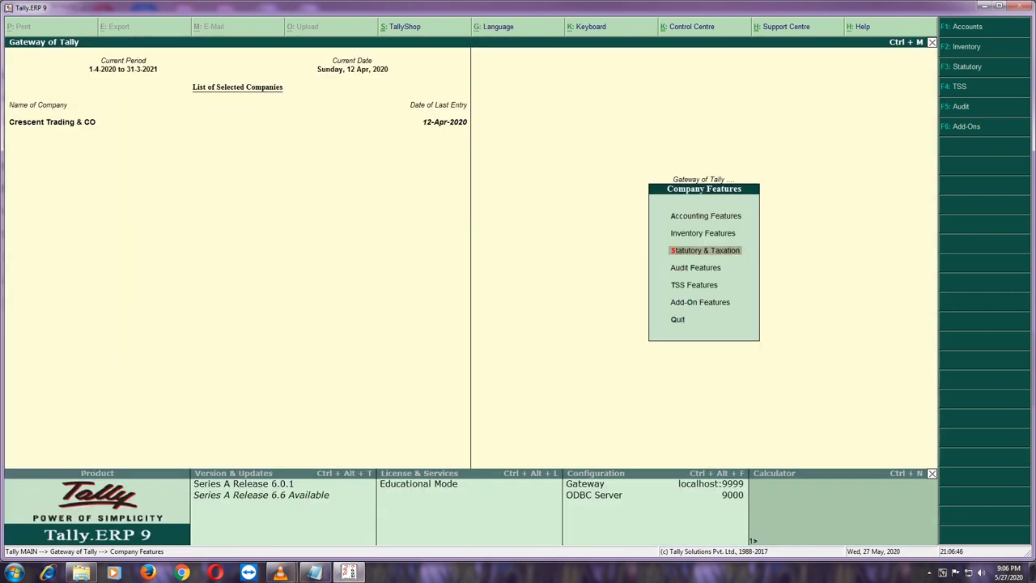
{"action": "key", "text": "Escape"}
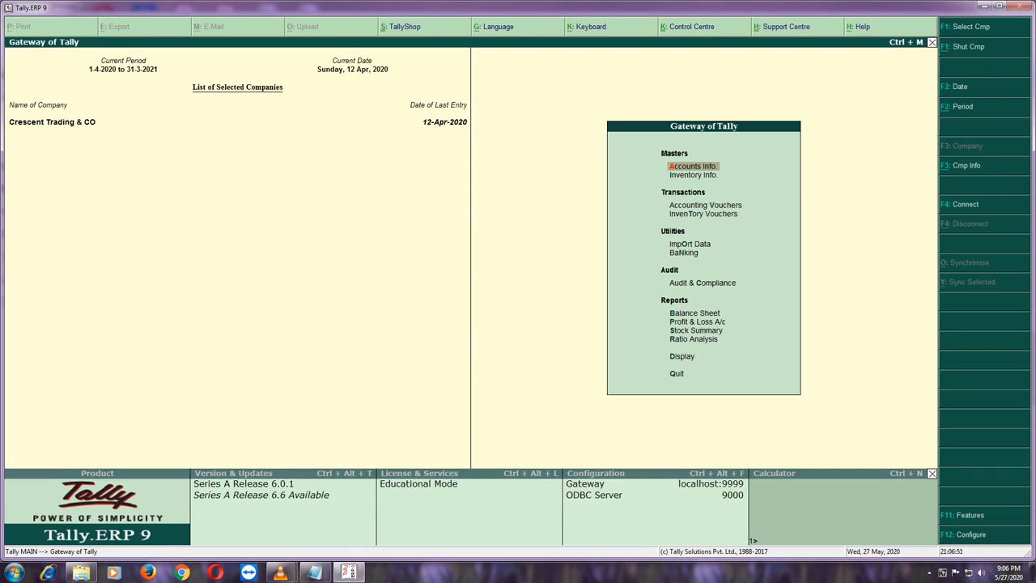
Step: Open Accounting Vouchers and start a new Purchase voucher
{"action": "key", "text": "Down"}
{"action": "key", "text": "Down"}
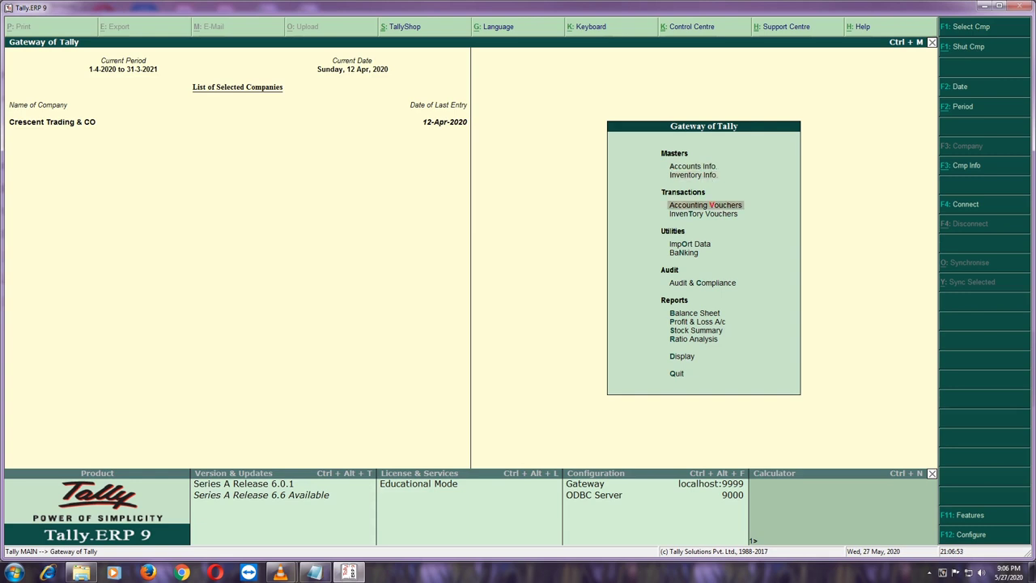
{"action": "key", "text": "Return"}
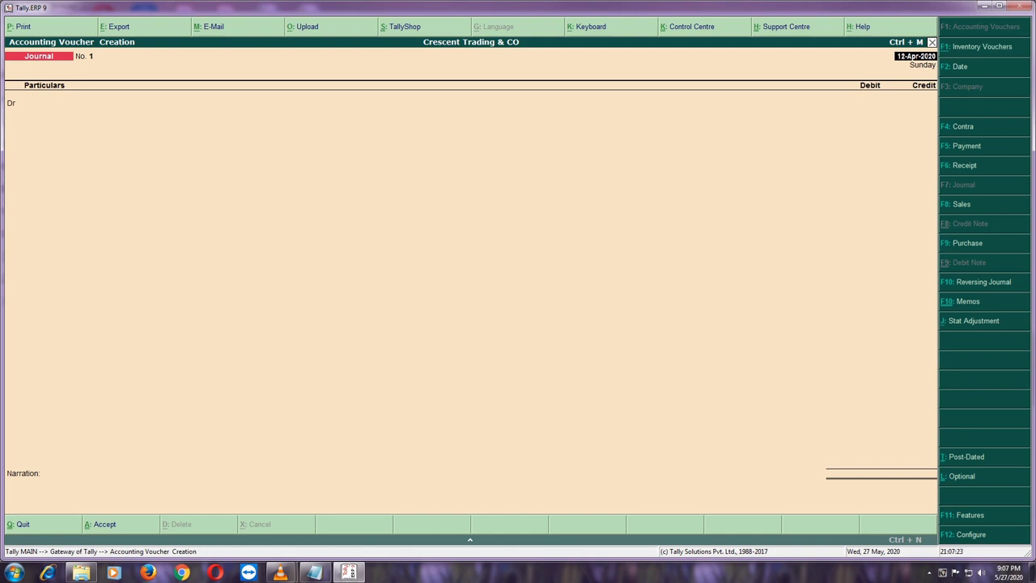
{"action": "key", "text": "F9"}
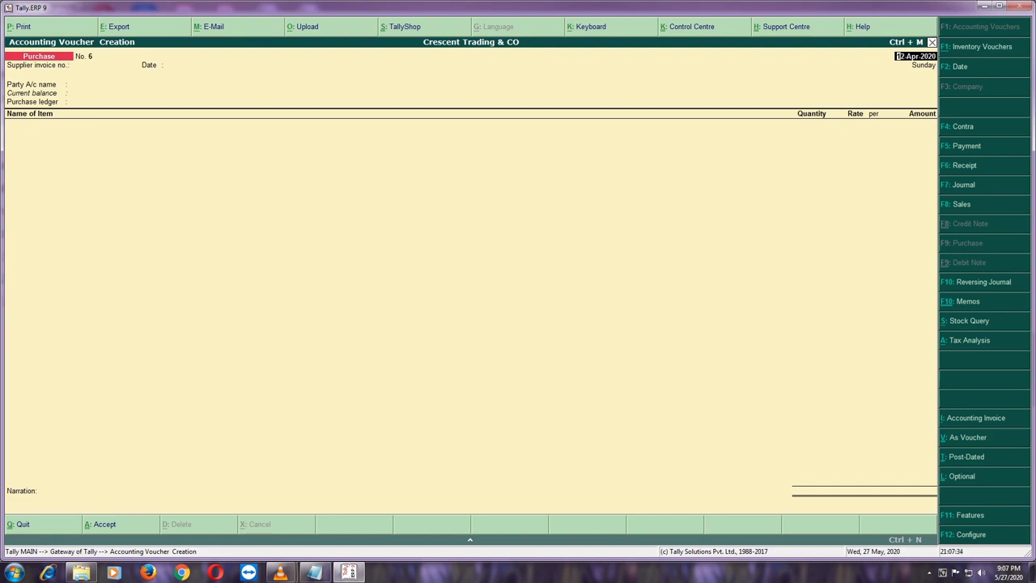
Step: Switch the purchase entry to voucher mode and back, and to Accounting Invoice mode and back to Item Invoice
{"action": "key", "text": "ctrl+v"}
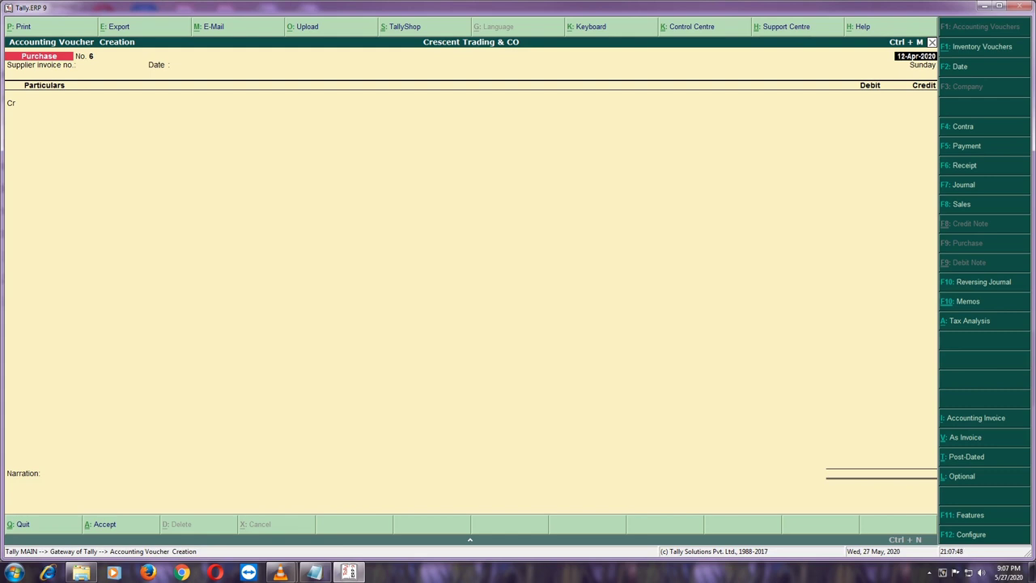
{"action": "key", "text": "ctrl+v"}
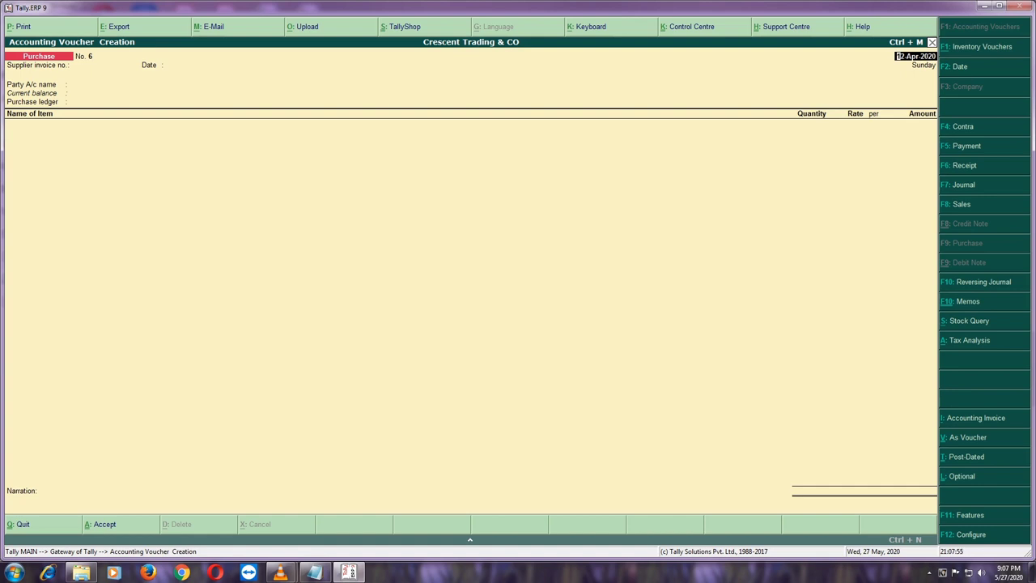
{"action": "key", "text": "alt+i"}
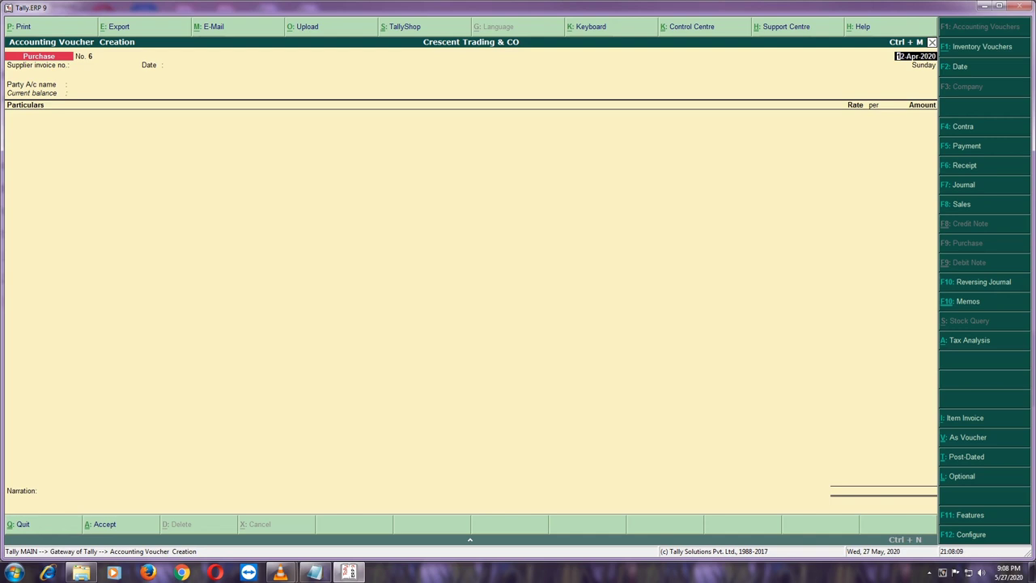
{"action": "key", "text": "alt+i"}
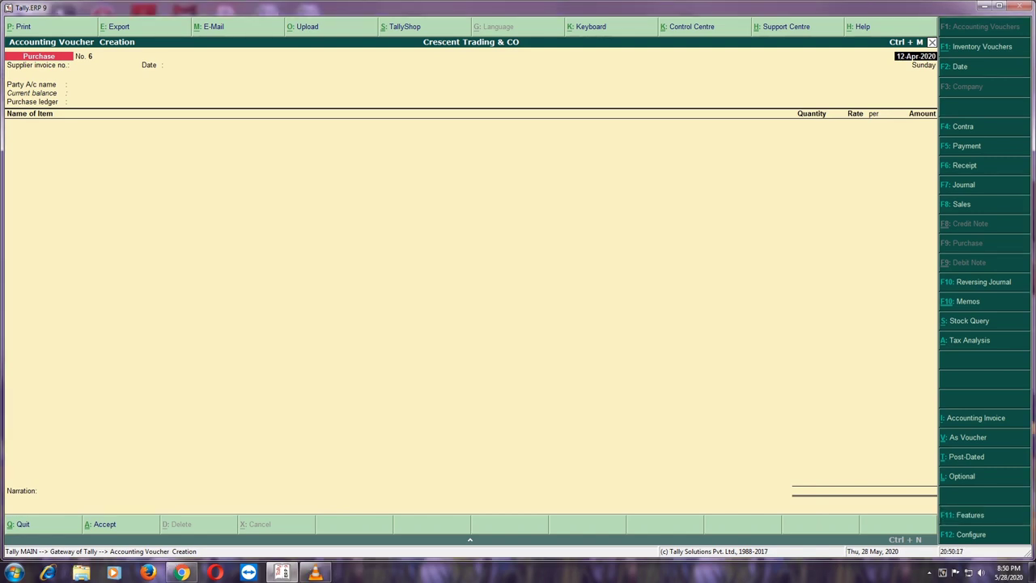
Step: In the company's Accounting Features, keep Enable invoicing and Record purchases in invoice mode set to Yes, and accept
{"action": "key", "text": "F11"}
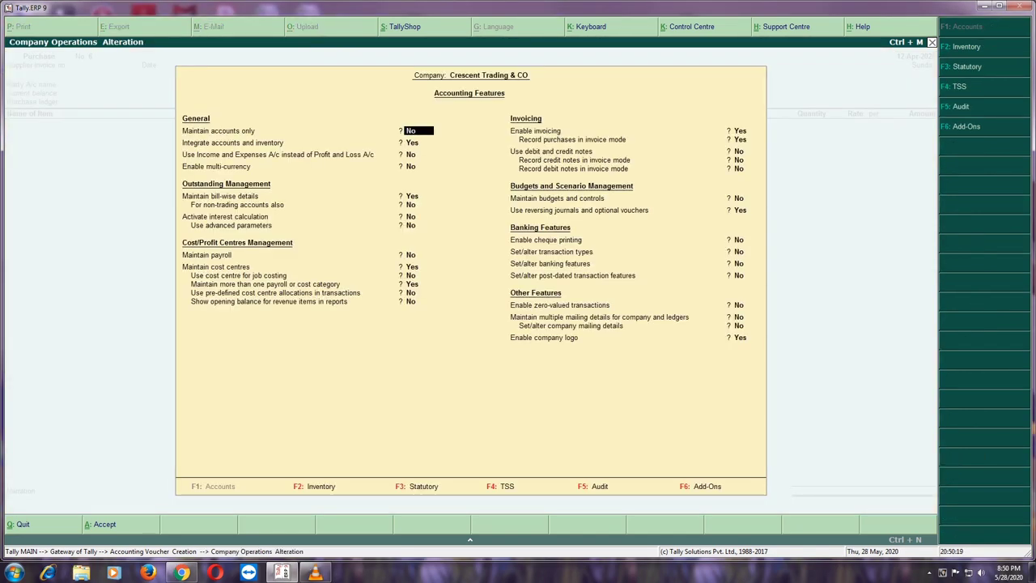
{"action": "left_click", "coordinate": [737, 131]}
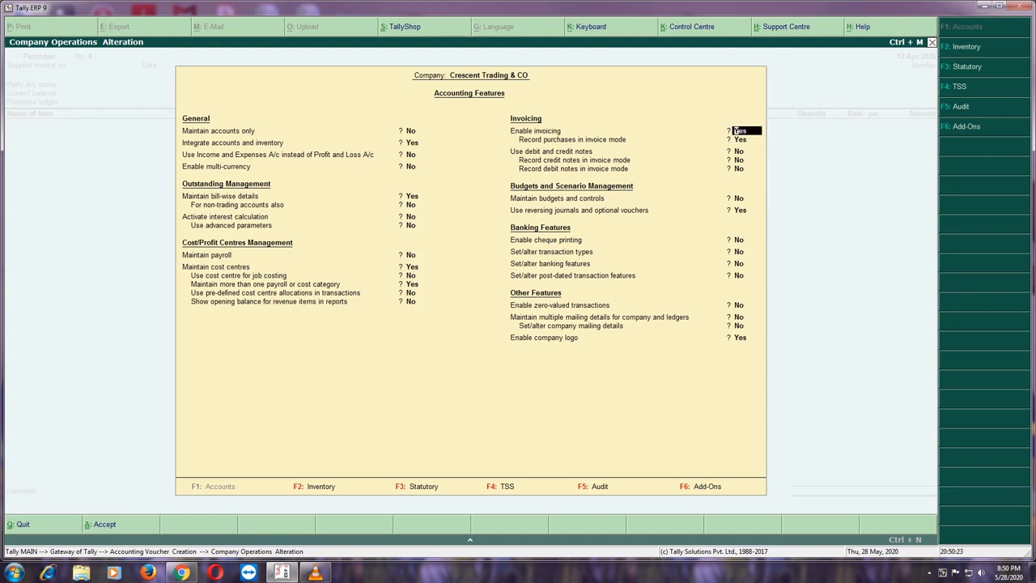
{"action": "type", "text": "yes"}
{"action": "key", "text": "Return"}
{"action": "type", "text": "y"}
{"action": "key", "text": "Return"}
{"action": "key", "text": "Return"}
{"action": "left_click", "coordinate": [746, 316]}
{"action": "key", "text": "ctrl+a"}
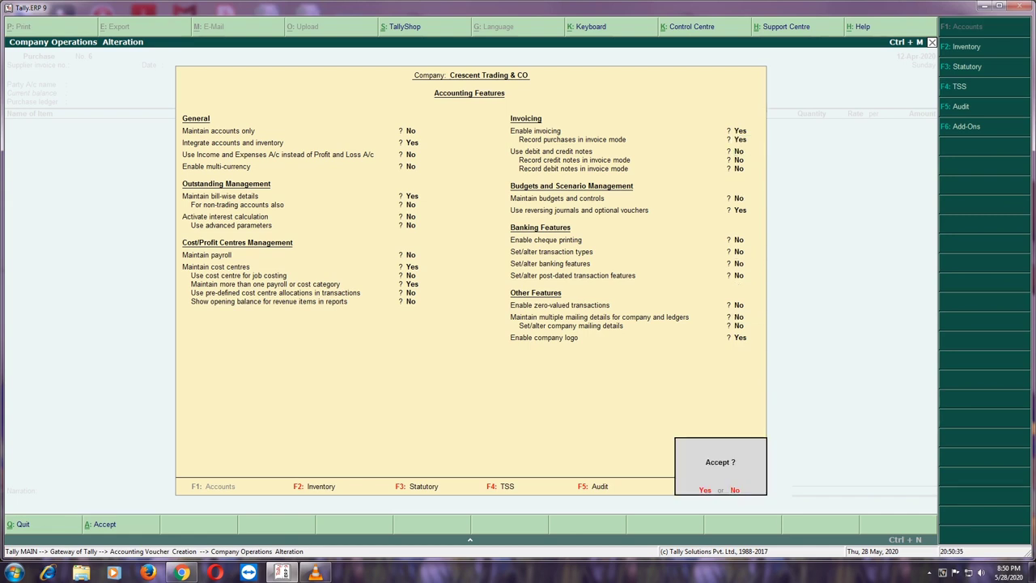
{"action": "key", "text": "y"}
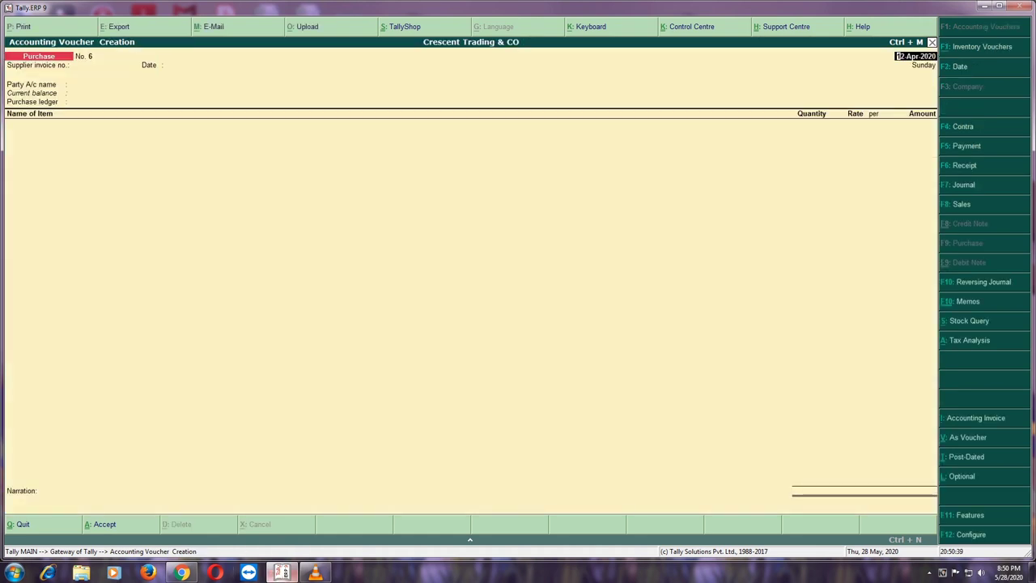
Step: Review the stationery purchase details in the Tally Class2 Notepad file, and return to the purchase voucher in Tally.ERP 9
{"action": "mouse_move", "coordinate": [281, 574]}
{"action": "left_click", "coordinate": [349, 573]}
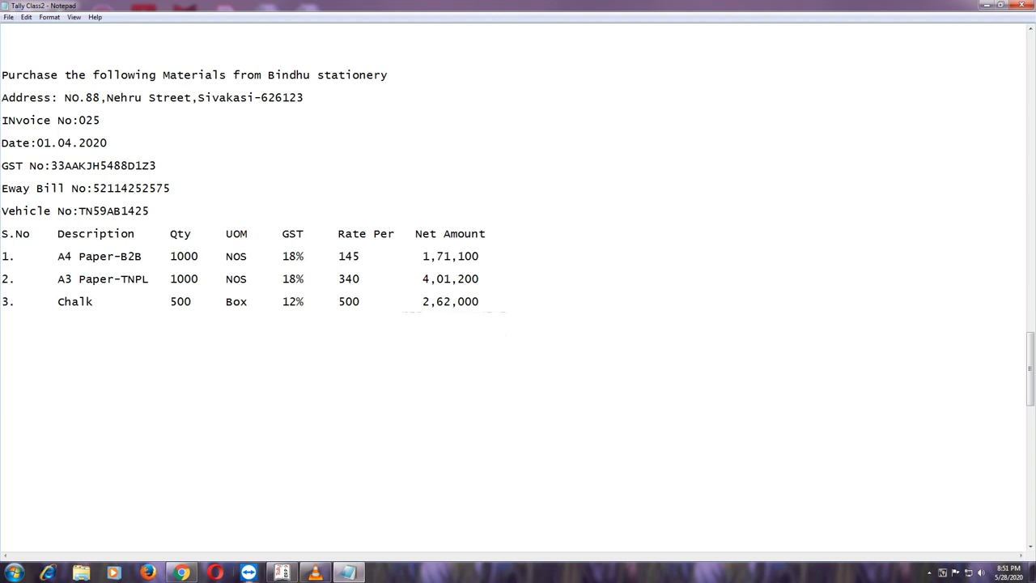
{"action": "left_click", "coordinate": [315, 572]}
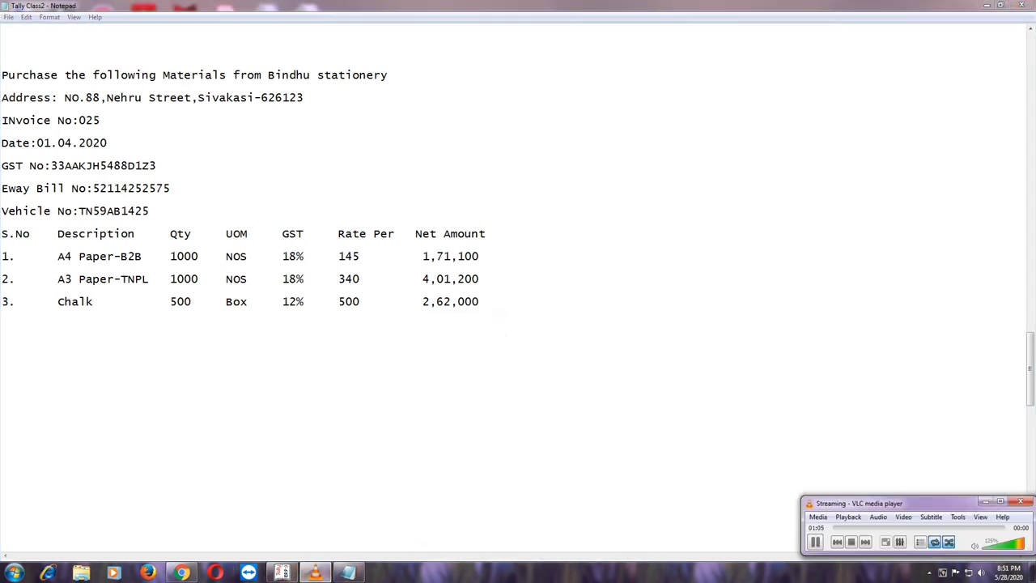
{"action": "left_click", "coordinate": [315, 572]}
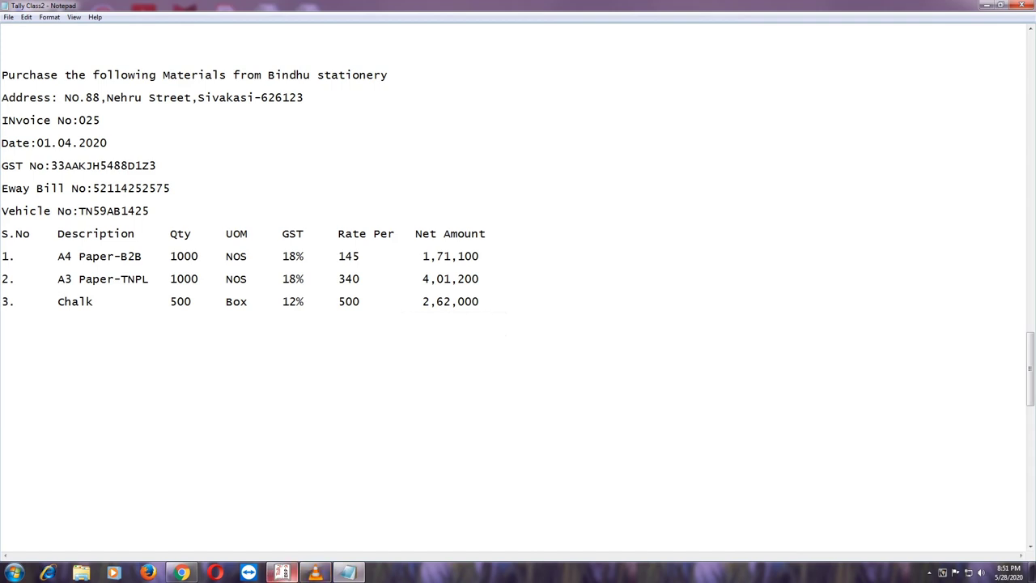
{"action": "left_click", "coordinate": [282, 573]}
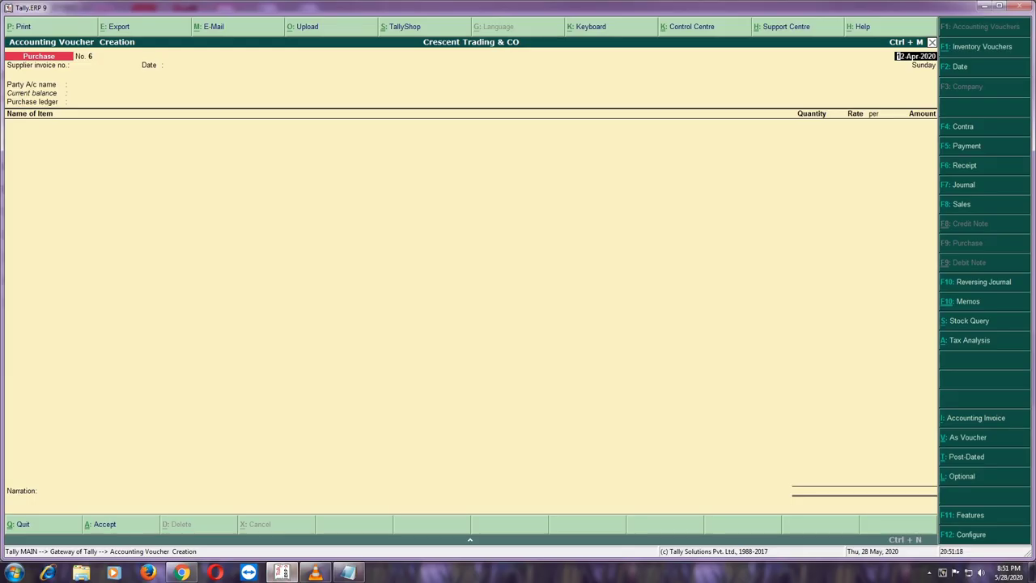
Step: Date the purchase voucher 1.4.20 and enter supplier invoice number 025 with the invoice date 1-Apr-2020
{"action": "mouse_move", "coordinate": [348, 573]}
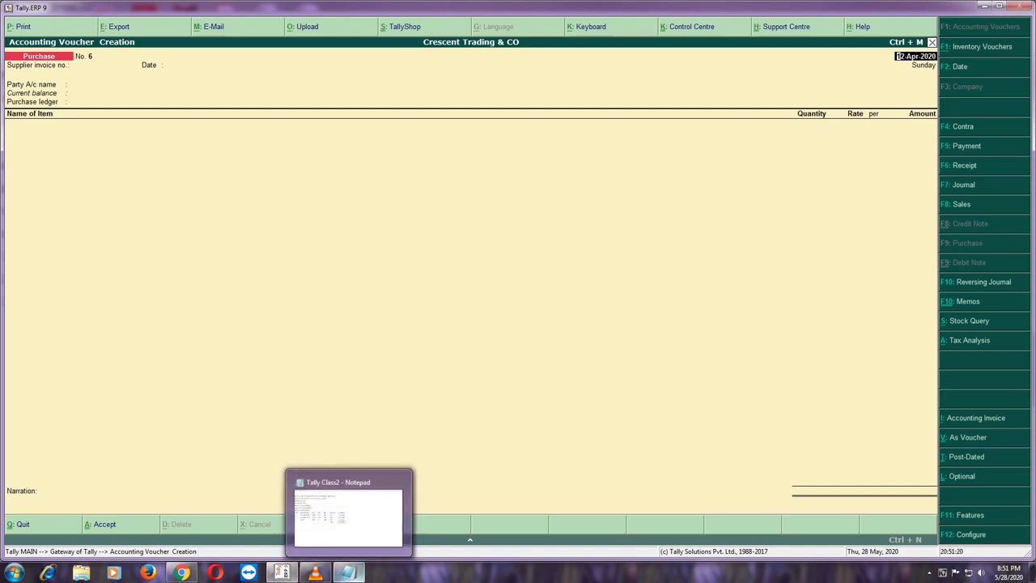
{"action": "type", "text": "1-4-20"}
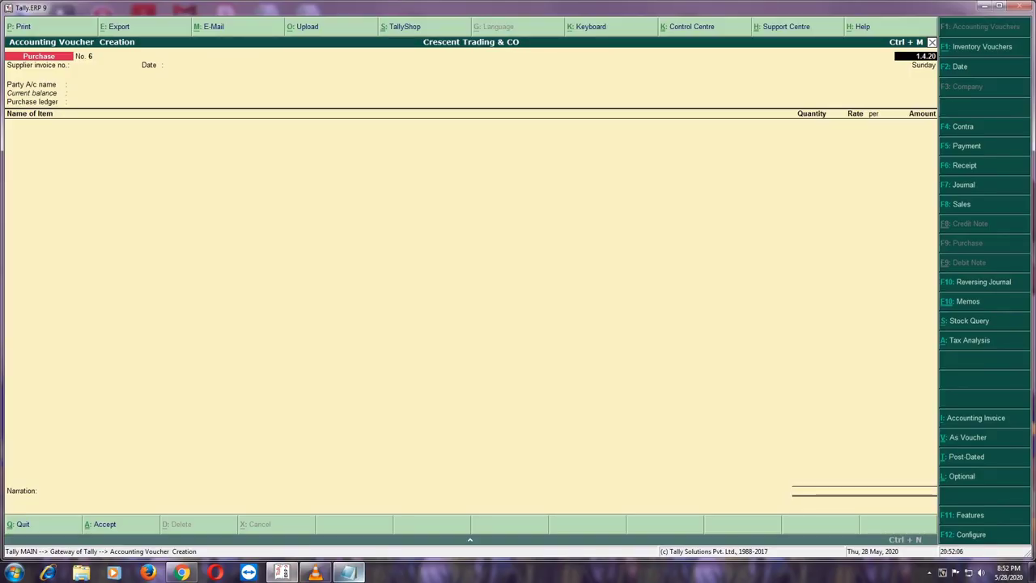
{"action": "key", "text": "Return"}
{"action": "type", "text": "0"}
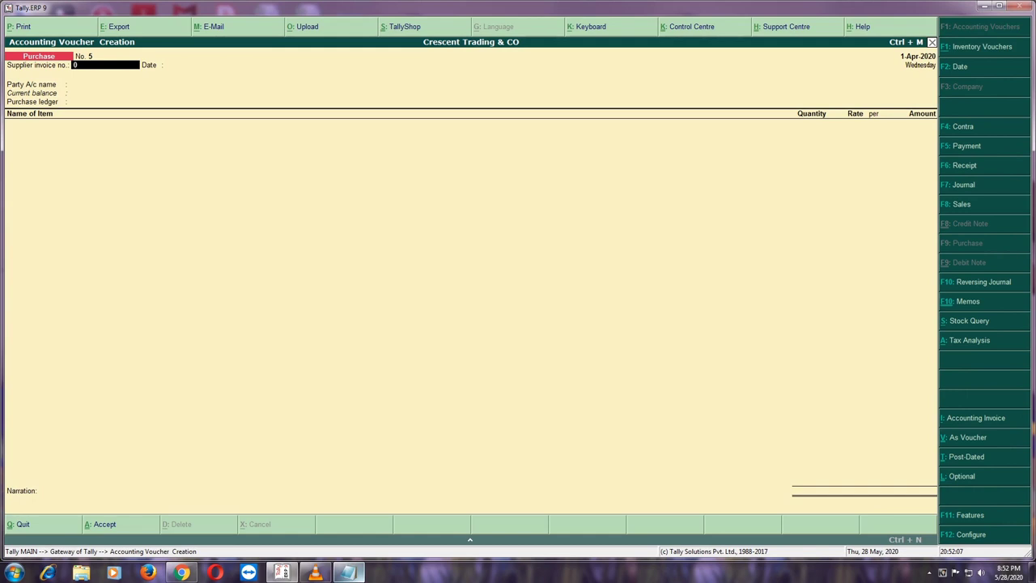
{"action": "type", "text": "25"}
{"action": "key", "text": "Return"}
{"action": "key", "text": "Return"}
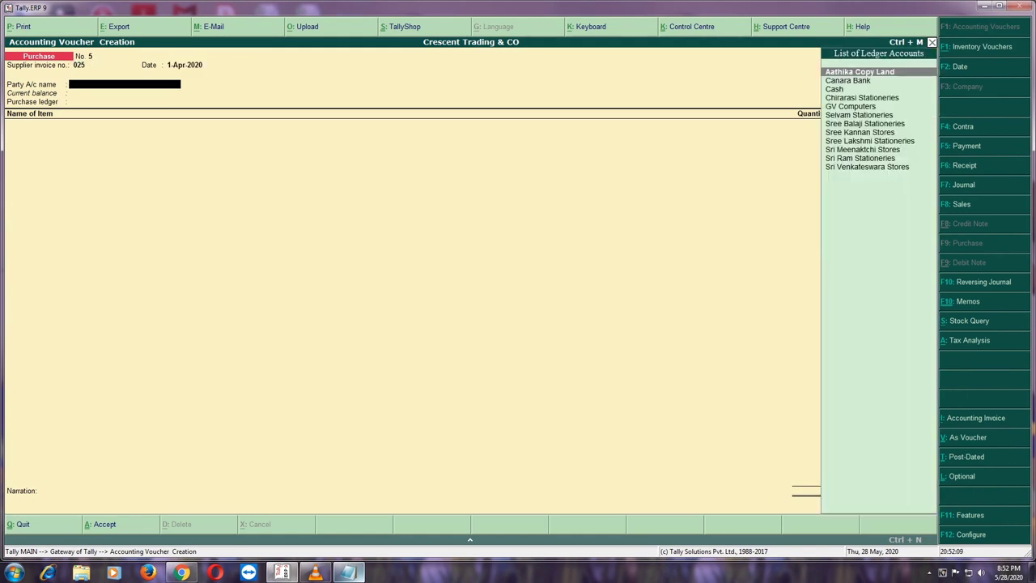
Step: Look through the existing ledger accounts for the purchase's supplier in the party account list
{"action": "key", "text": "Down"}
{"action": "key", "text": "Down"}
{"action": "key", "text": "Down"}
{"action": "key", "text": "Down"}
{"action": "key", "text": "Down"}
{"action": "key", "text": "Down"}
{"action": "key", "text": "Down"}
{"action": "key", "text": "Down"}
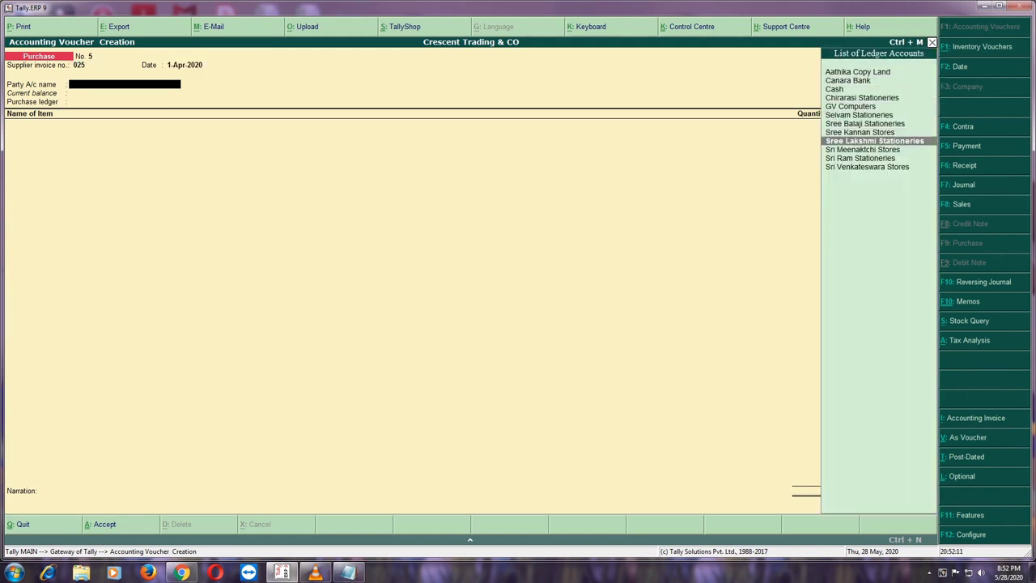
Step: Check the supplier's name in the Tally Class2 Notepad file, and return to the voucher in Tally.ERP 9
{"action": "left_click", "coordinate": [349, 572]}
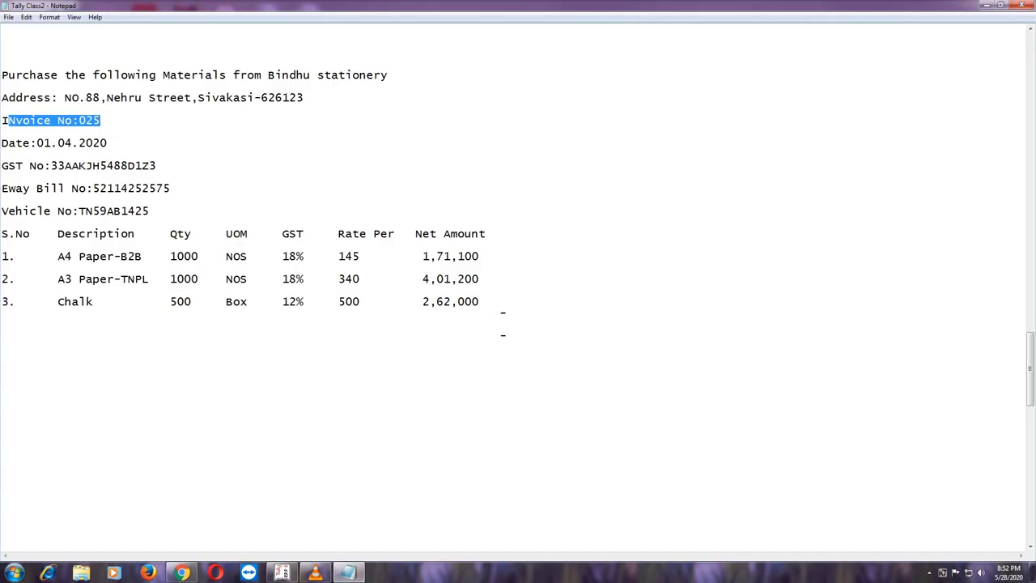
{"action": "left_click", "coordinate": [100, 120]}
{"action": "left_click_drag", "start_coordinate": [268, 75], "coordinate": [388, 75]}
{"action": "left_click", "coordinate": [317, 74]}
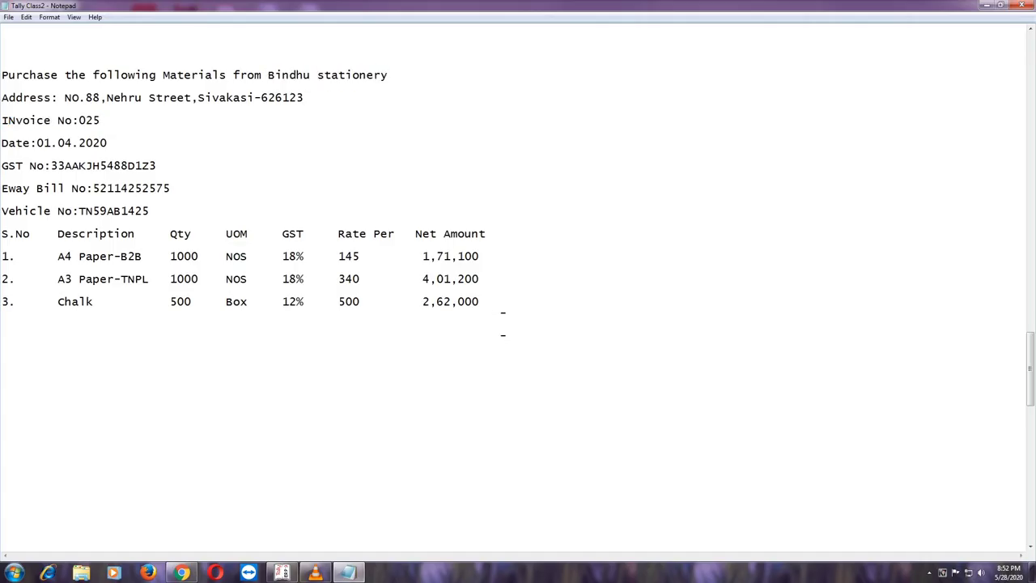
{"action": "left_click_drag", "start_coordinate": [268, 75], "coordinate": [388, 75]}
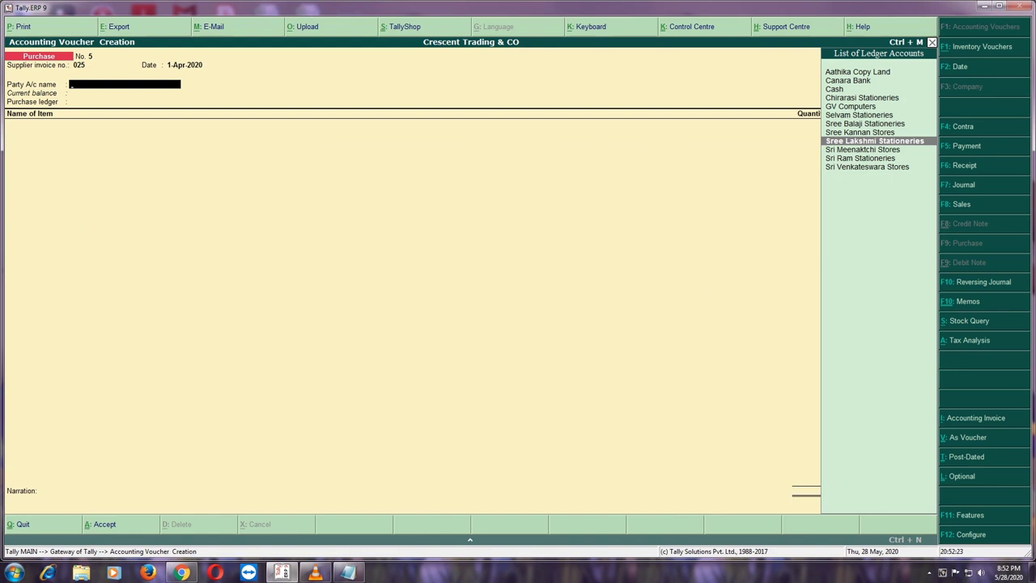
Step: Start a new party ledger named Bindhu Statinery and place it under the Sundry Debtors group
{"action": "key", "text": "alt+c"}
{"action": "type", "text": "Bindh"}
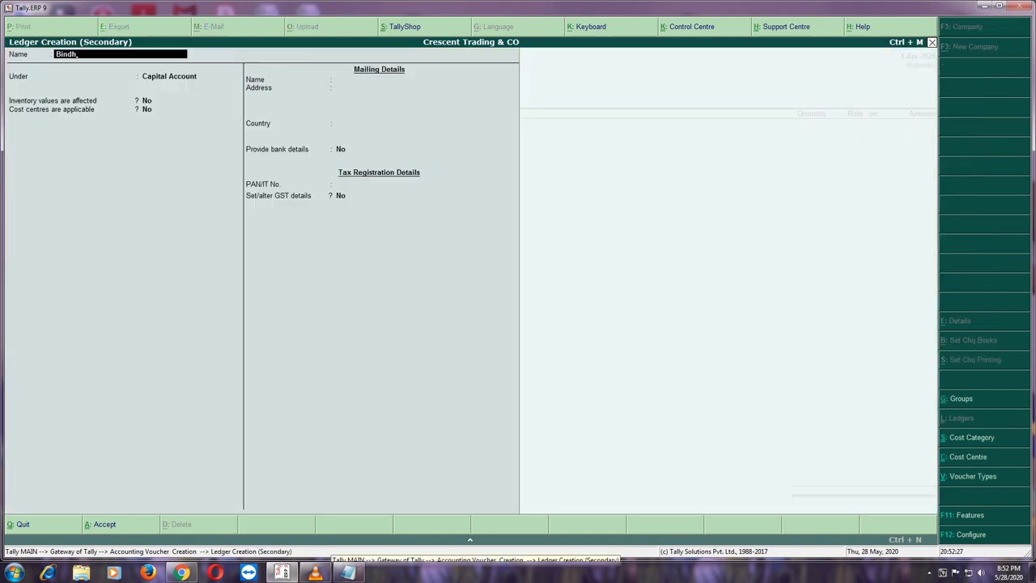
{"action": "type", "text": "u Statinery"}
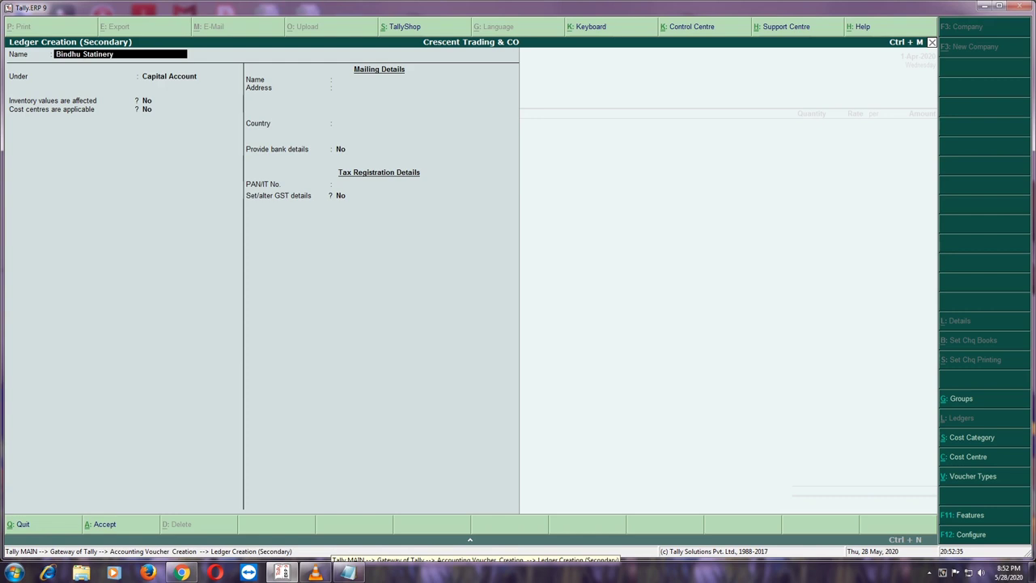
{"action": "key", "text": "Return"}
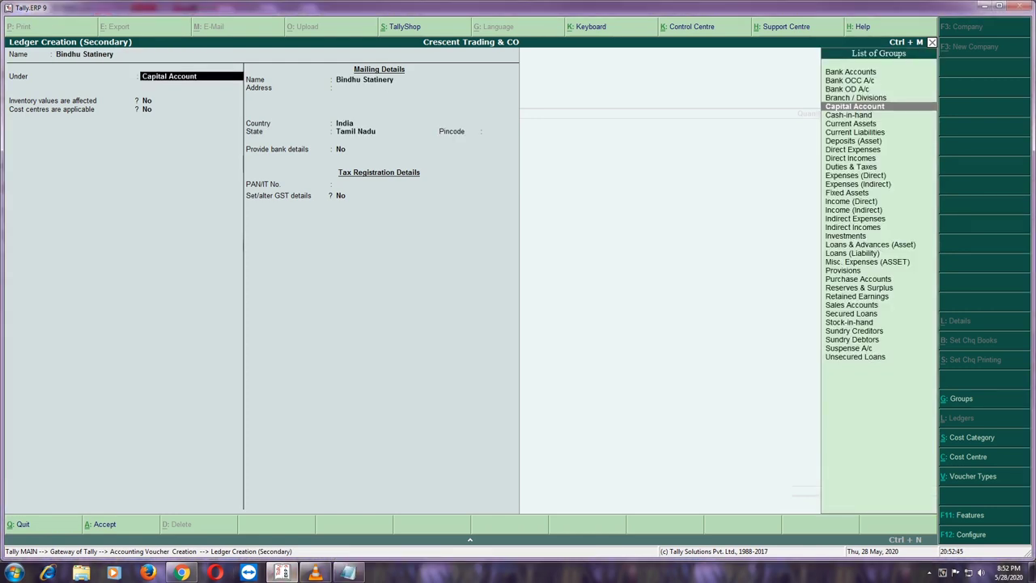
{"action": "type", "text": "Su"}
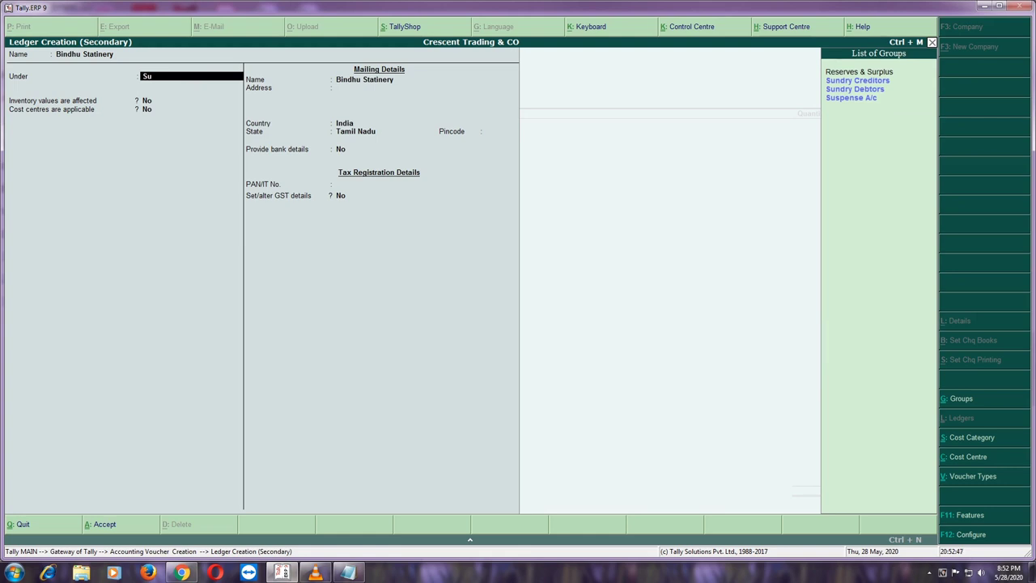
{"action": "key", "text": "Down"}
{"action": "key", "text": "Down"}
{"action": "key", "text": "Return"}
{"action": "key", "text": "Return"}
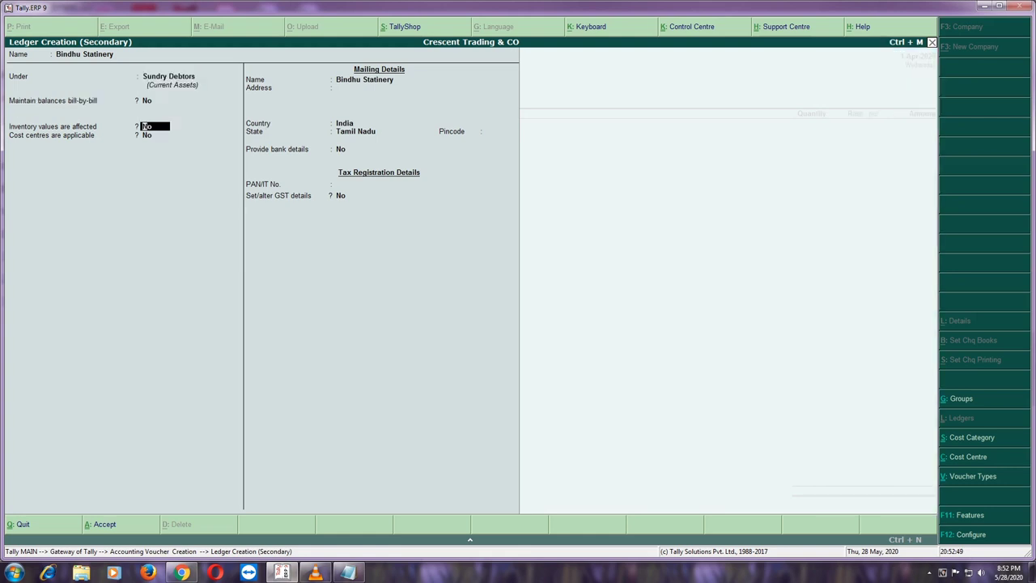
Step: Set Maintain balances bill-by-bill to Yes for the new supplier ledger
{"action": "key", "text": "Return"}
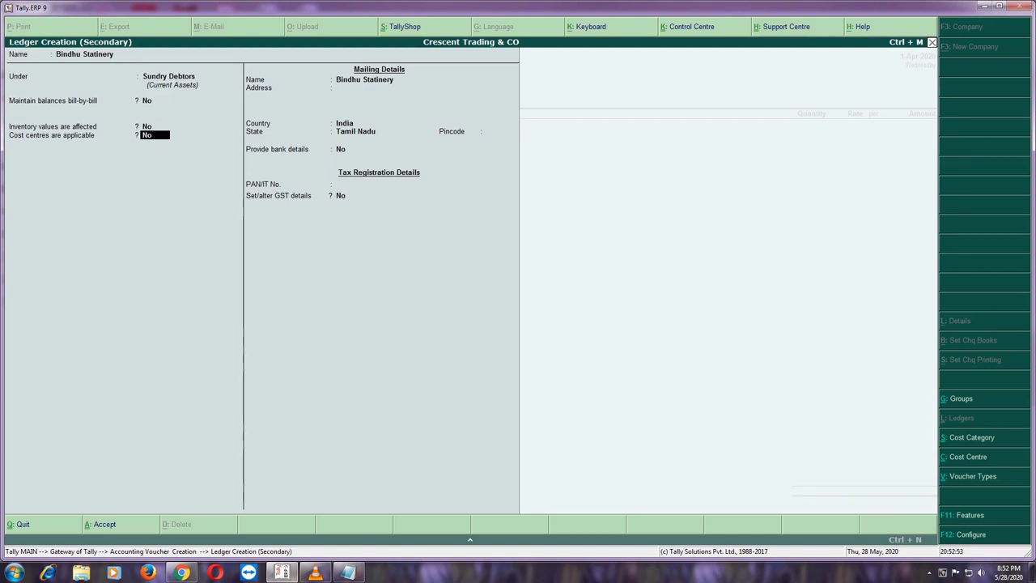
{"action": "key", "text": "BackSpace"}
{"action": "key", "text": "BackSpace"}
{"action": "type", "text": "y"}
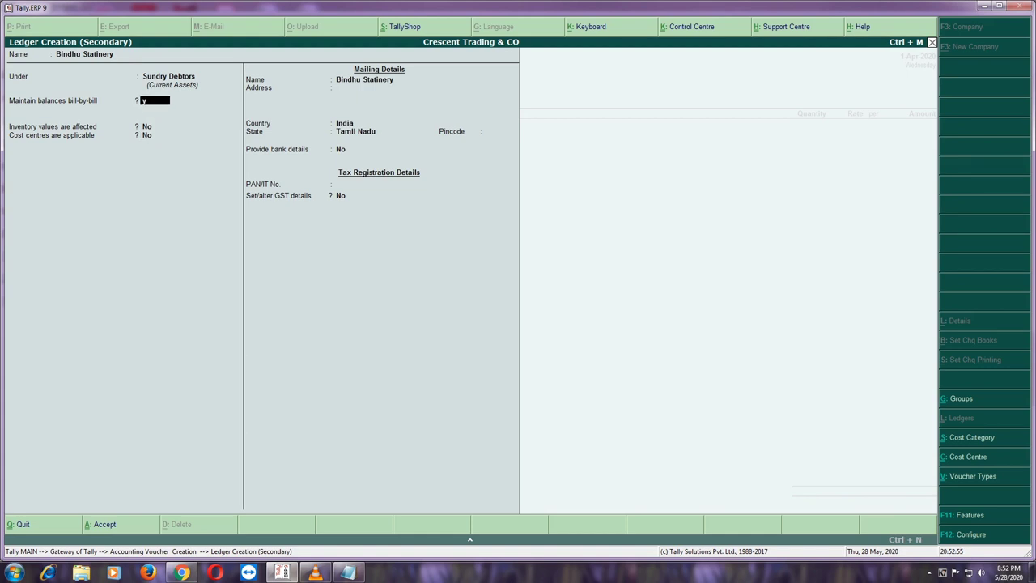
{"action": "type", "text": "e"}
{"action": "key", "text": "Return"}
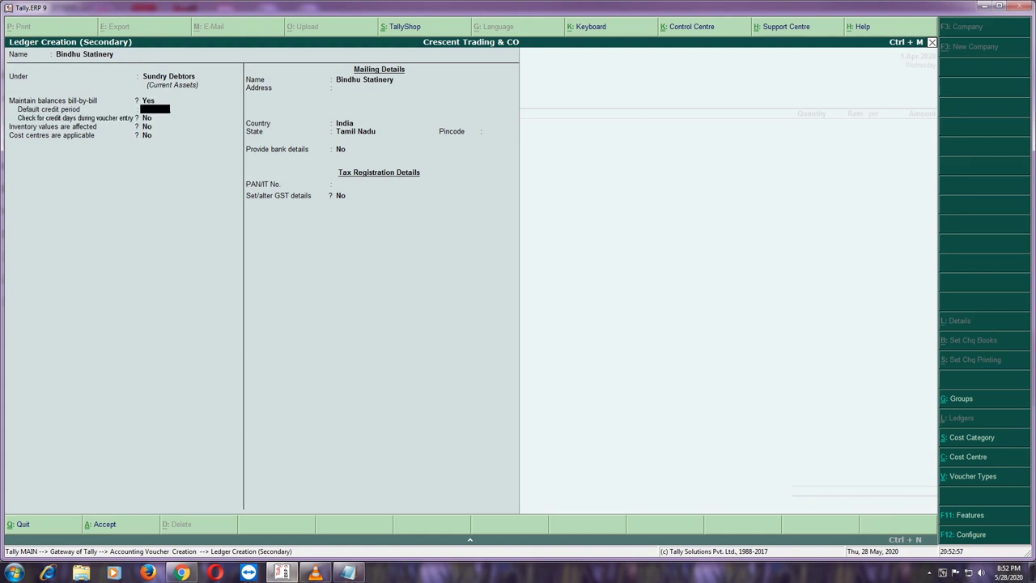
Step: Copy the supplier's street address from the Tally Class2 Notepad file into the first mailing address line in Tally.ERP 9
{"action": "key", "text": "Return"}
{"action": "key", "text": "Return"}
{"action": "key", "text": "Return"}
{"action": "key", "text": "Return"}
{"action": "key", "text": "Return"}
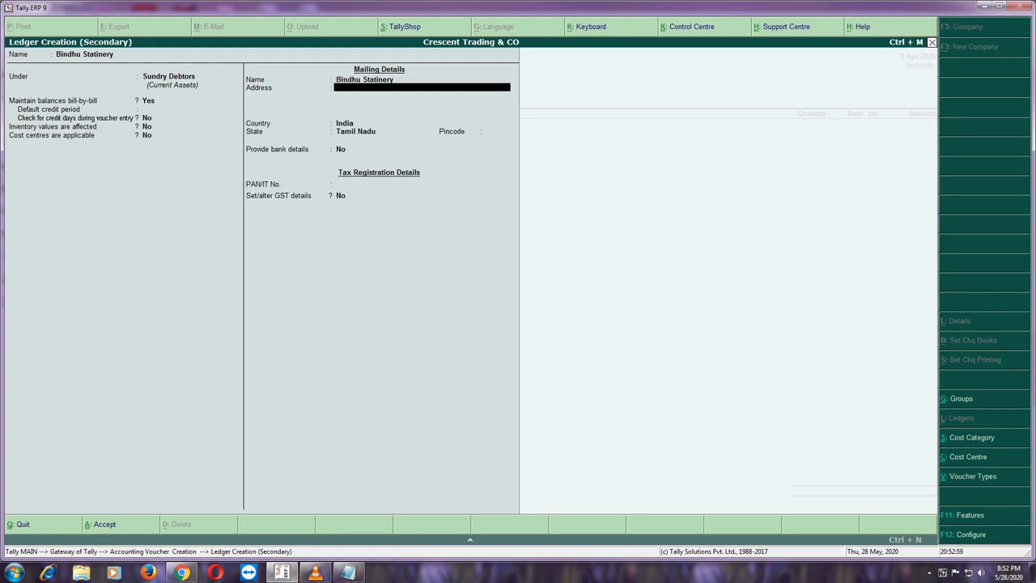
{"action": "key", "text": "alt+Tab"}
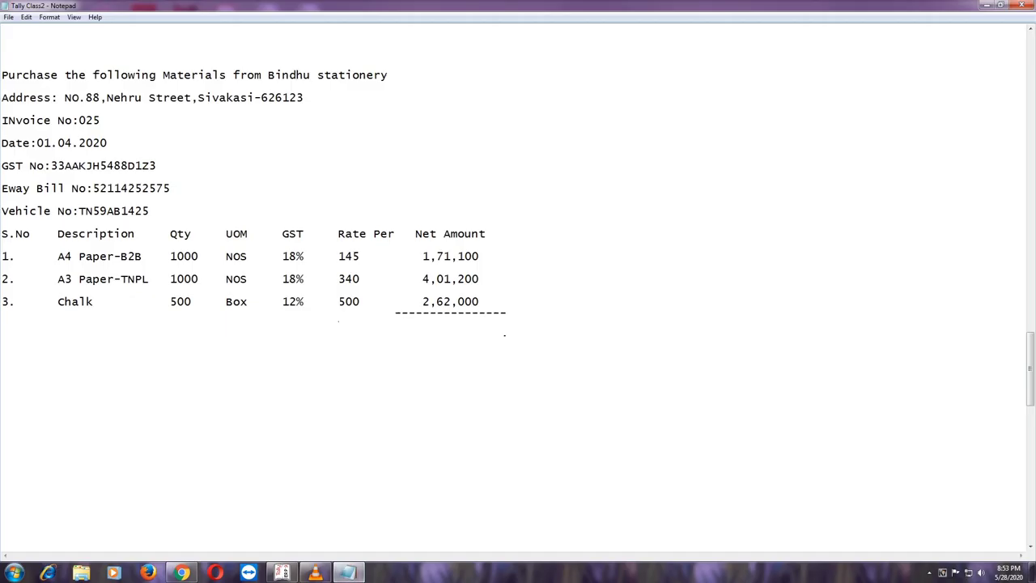
{"action": "left_click_drag", "start_coordinate": [65, 97], "coordinate": [198, 97]}
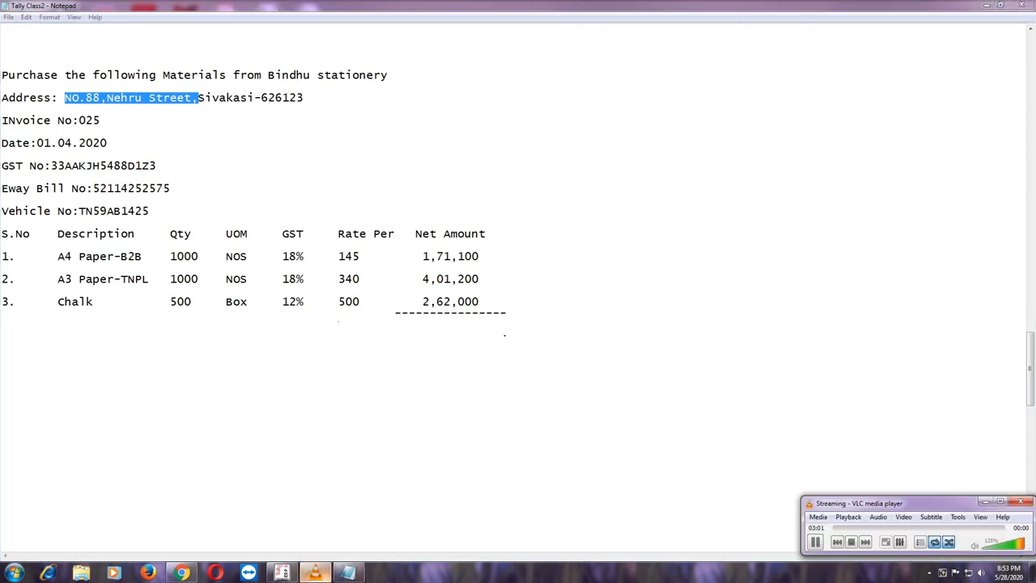
{"action": "left_click", "coordinate": [282, 572]}
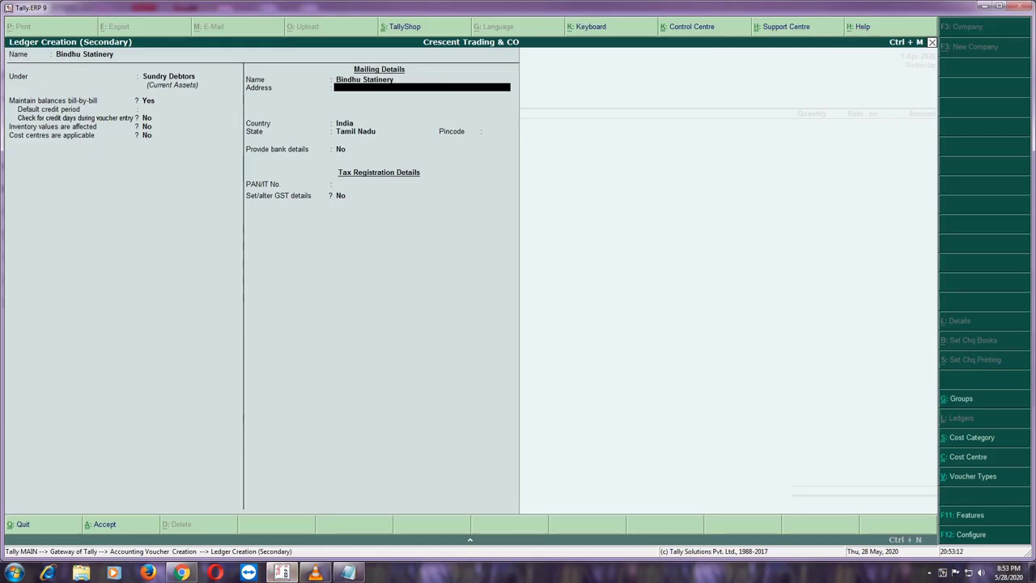
{"action": "key", "text": "ctrl+alt+v"}
{"action": "key", "text": "Return"}
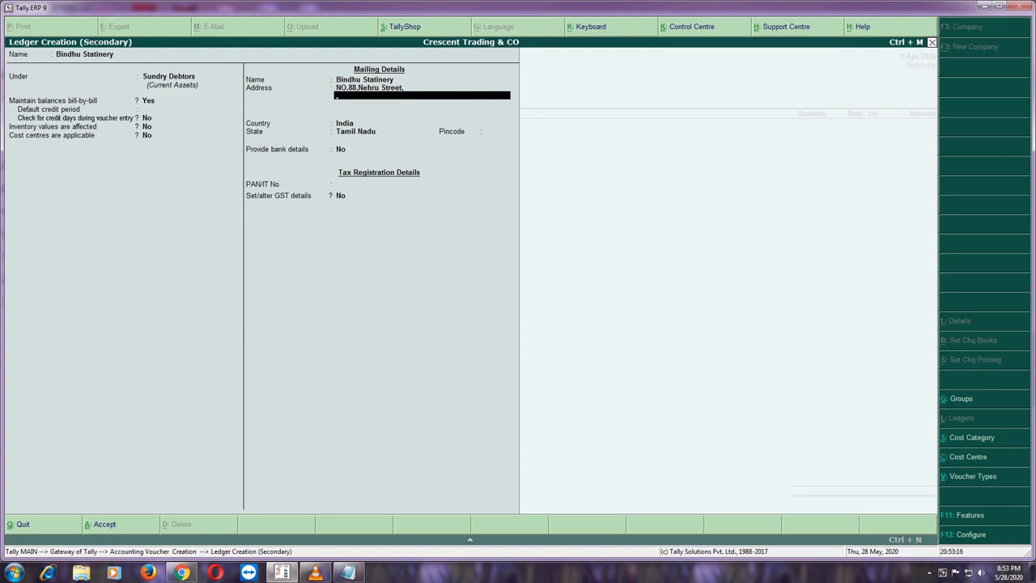
Step: Enter the supplier's city and postal code on the second address line, checking them against the Tally Class2 Notepad file
{"action": "type", "text": "Sivakasi-"}
{"action": "left_click", "coordinate": [348, 573]}
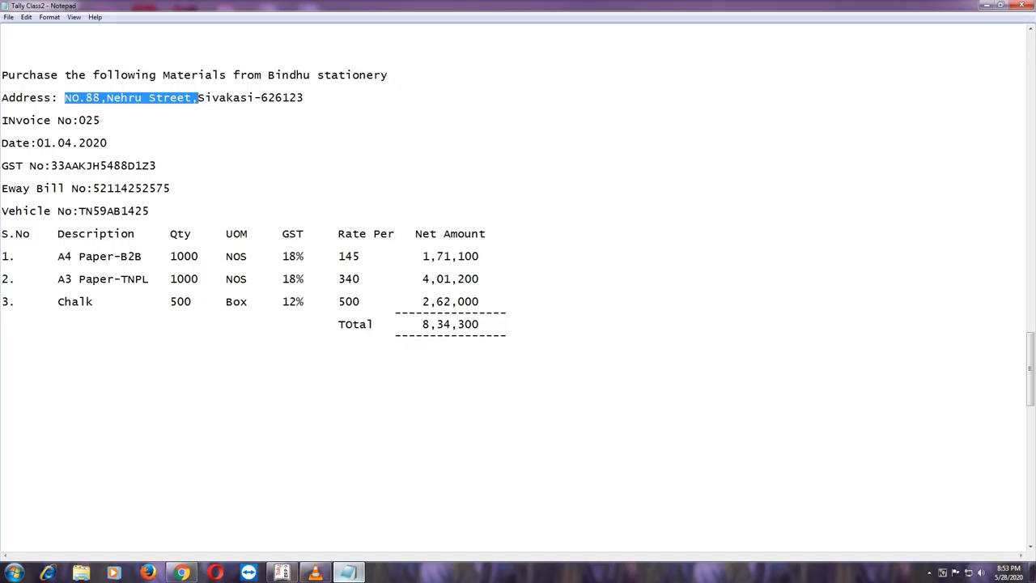
{"action": "left_click", "coordinate": [348, 573]}
{"action": "type", "text": "asi-626423"}
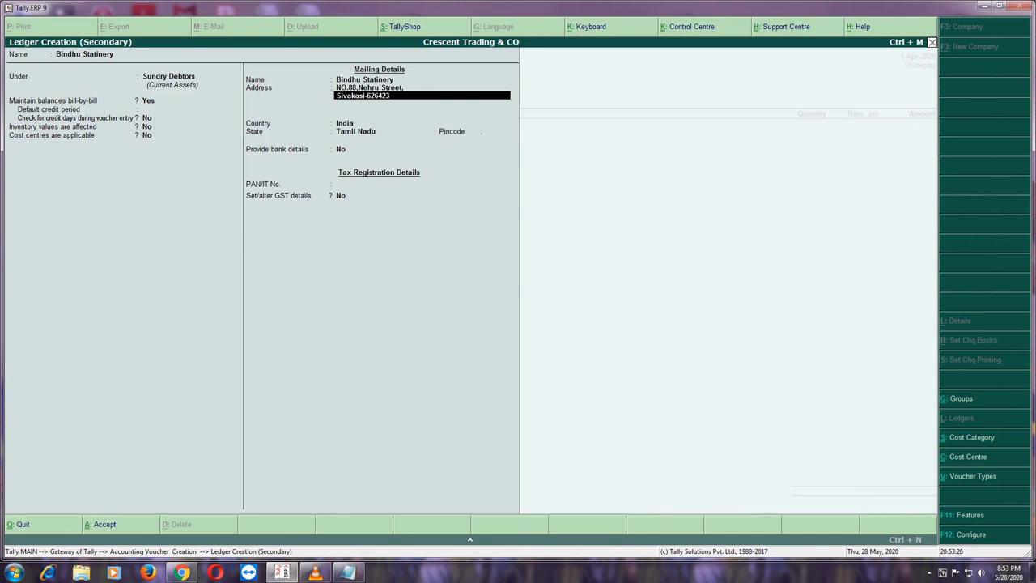
{"action": "key", "text": "Return"}
{"action": "key", "text": "Return"}
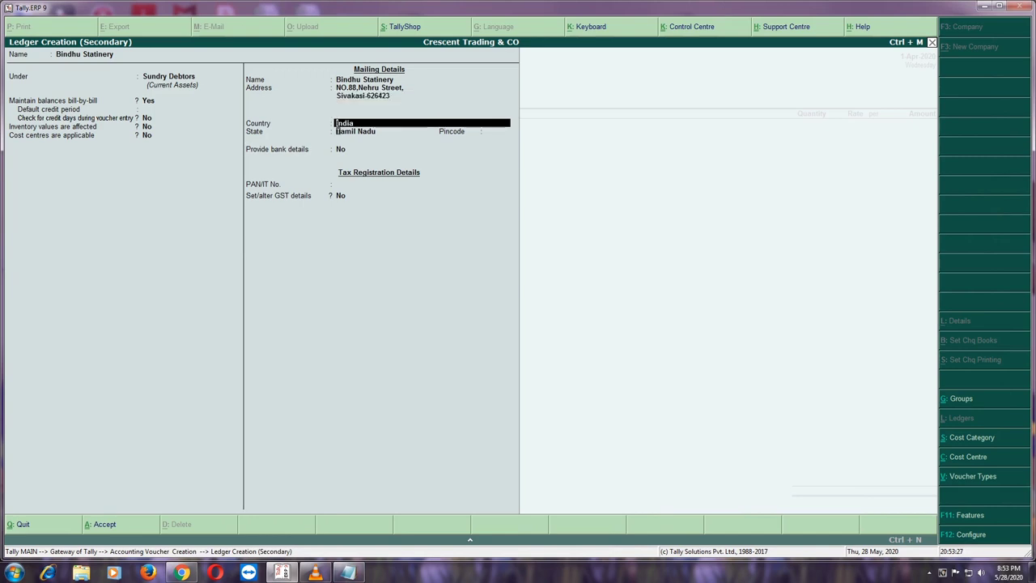
Step: Keep India as the country and Tamil Nadu as the state, and enter the supplier's pincode
{"action": "key", "text": "Return"}
{"action": "key", "text": "BackSpace"}
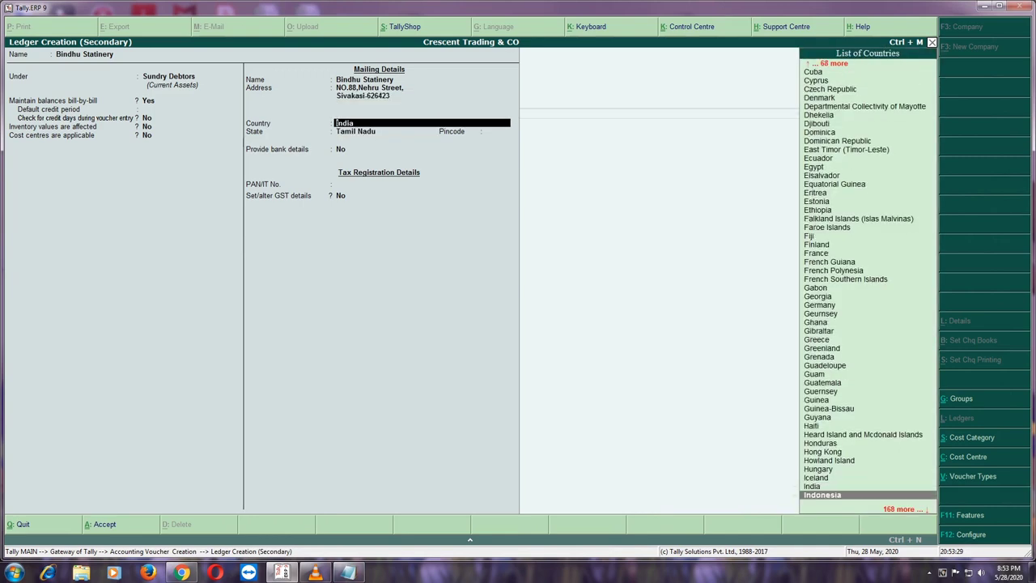
{"action": "key", "text": "Return"}
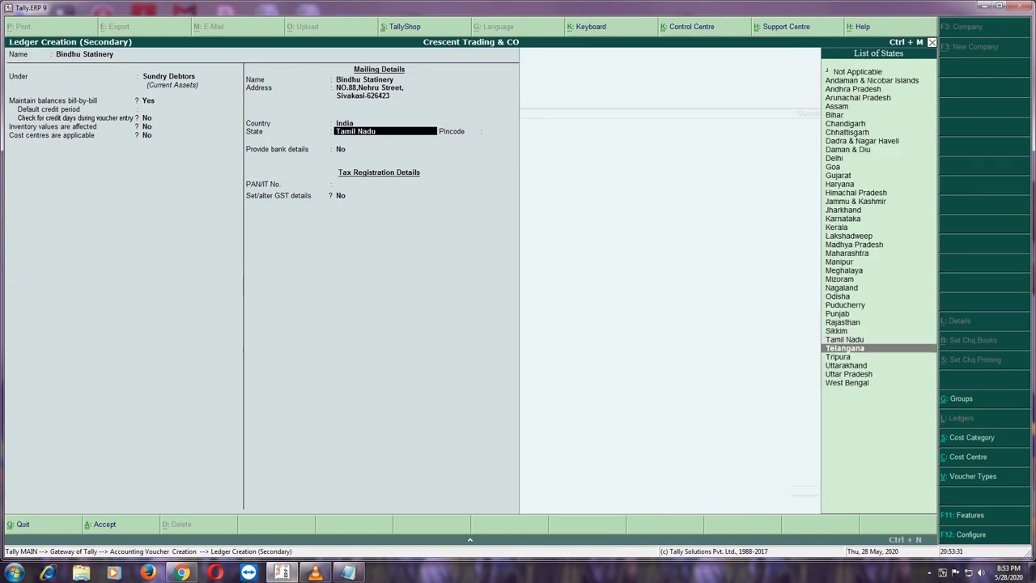
{"action": "key", "text": "Return"}
{"action": "type", "text": "63"}
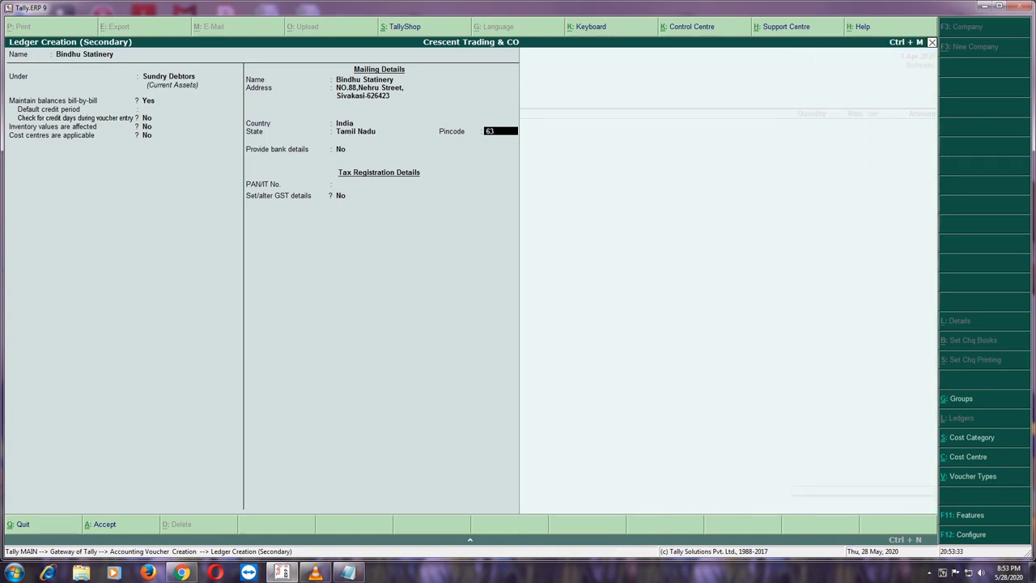
{"action": "type", "text": "6423"}
{"action": "key", "text": "Return"}
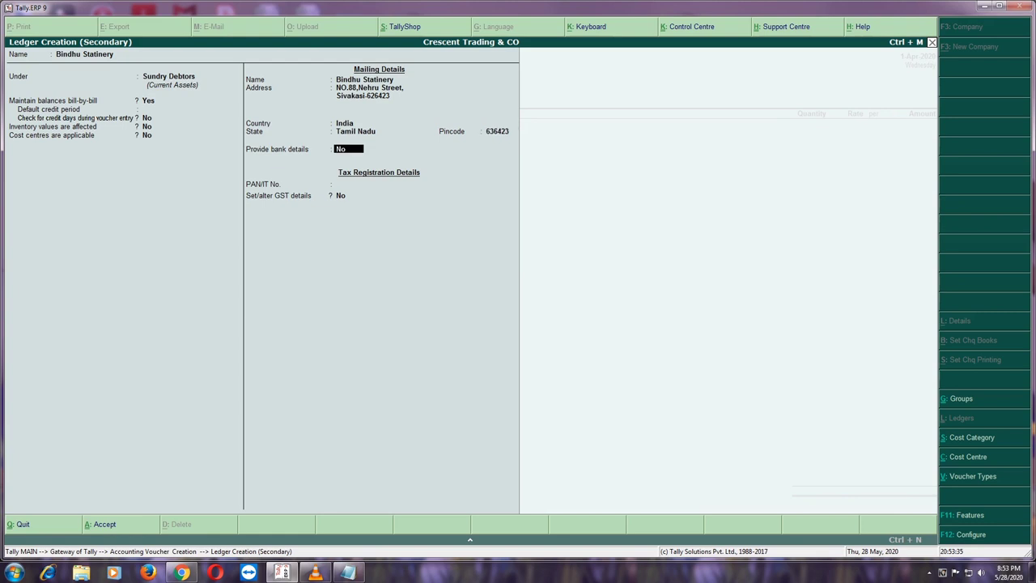
Step: Set Provide bank details to Yes, review the transaction types, and end the list without adding any
{"action": "key", "text": "y"}
{"action": "key", "text": "Return"}
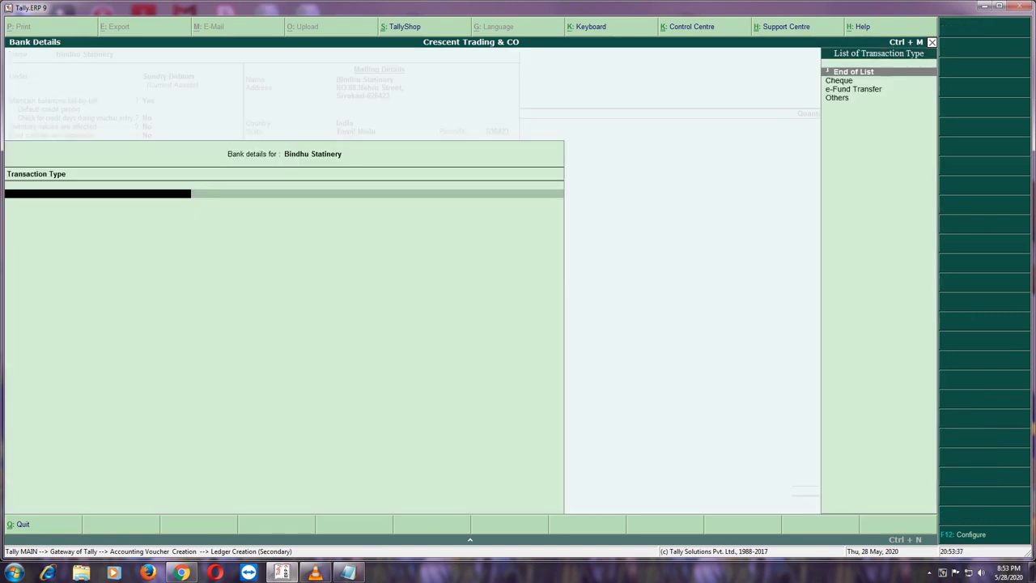
{"action": "key", "text": "Down"}
{"action": "key", "text": "Down"}
{"action": "key", "text": "Down"}
{"action": "key", "text": "Up"}
{"action": "key", "text": "Up"}
{"action": "key", "text": "Up"}
{"action": "key", "text": "Down"}
{"action": "key", "text": "Down"}
{"action": "key", "text": "Down"}
{"action": "key", "text": "Up"}
{"action": "key", "text": "Up"}
{"action": "key", "text": "Up"}
{"action": "key", "text": "Down"}
{"action": "key", "text": "Down"}
{"action": "key", "text": "Up"}
{"action": "key", "text": "Up"}
{"action": "key", "text": "Return"}
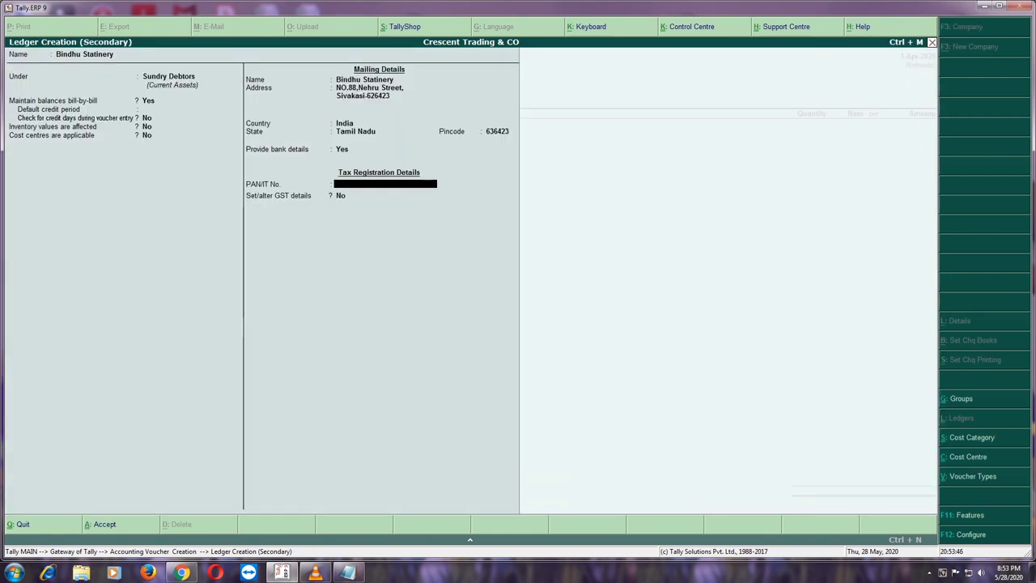
Step: Set Set/alter GST details to Yes for the supplier ledger and choose Regular as the registration type
{"action": "key", "text": "Return"}
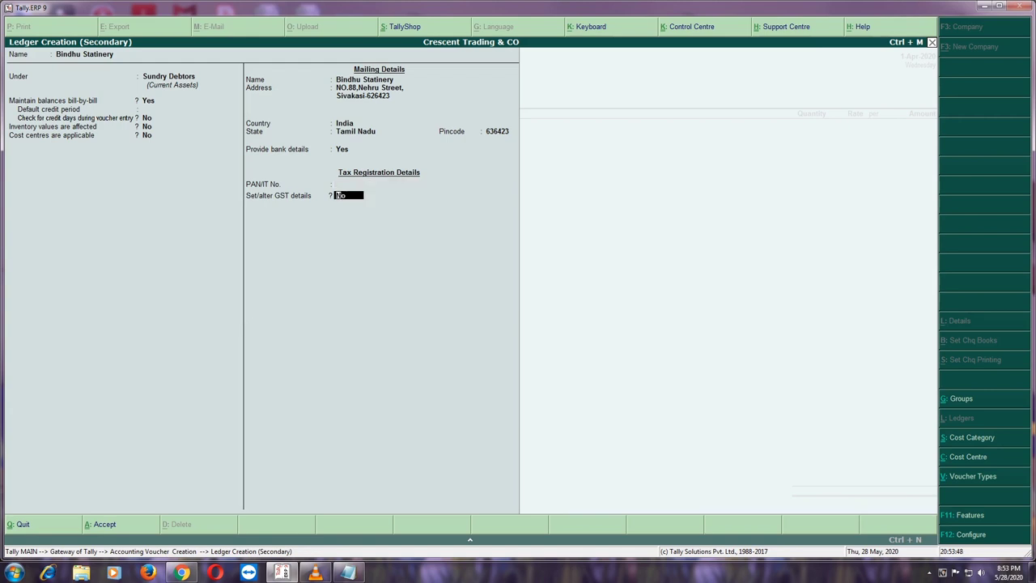
{"action": "key", "text": "y"}
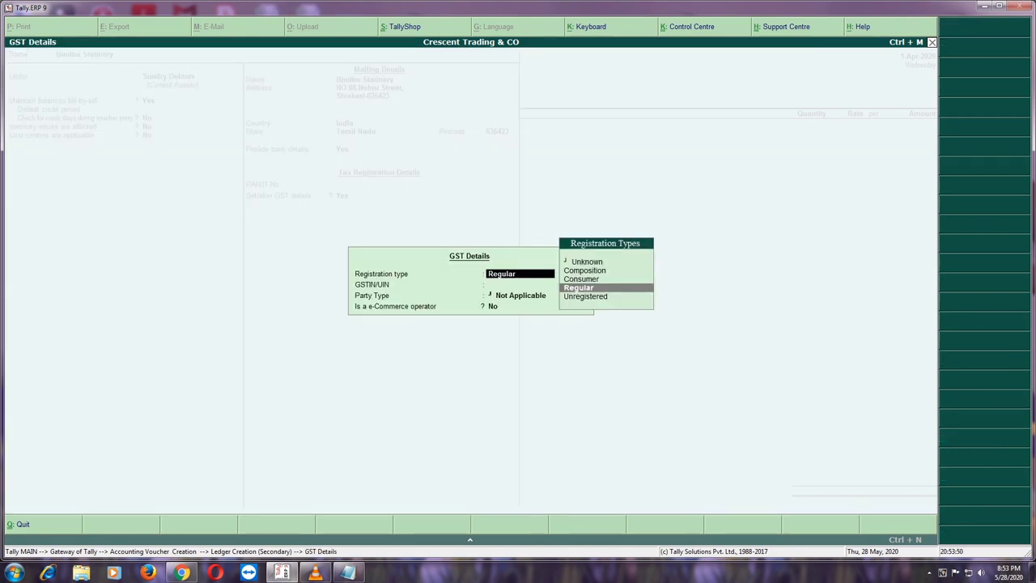
{"action": "key", "text": "Return"}
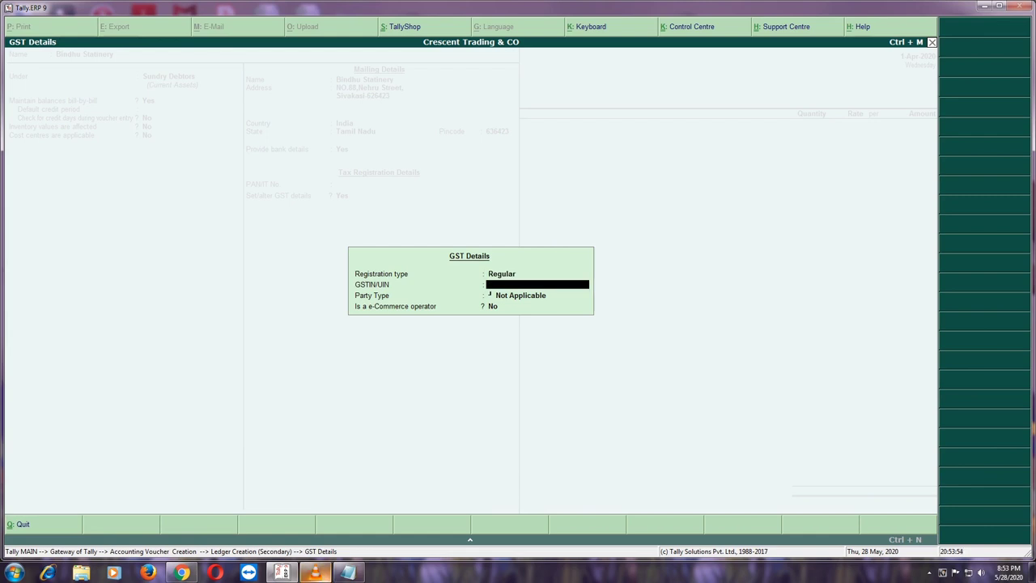
Step: Copy the supplier's GST number from the Tally Class2 Notepad file into the GSTIN/UIN field in Tally.ERP 9
{"action": "left_click", "coordinate": [348, 573]}
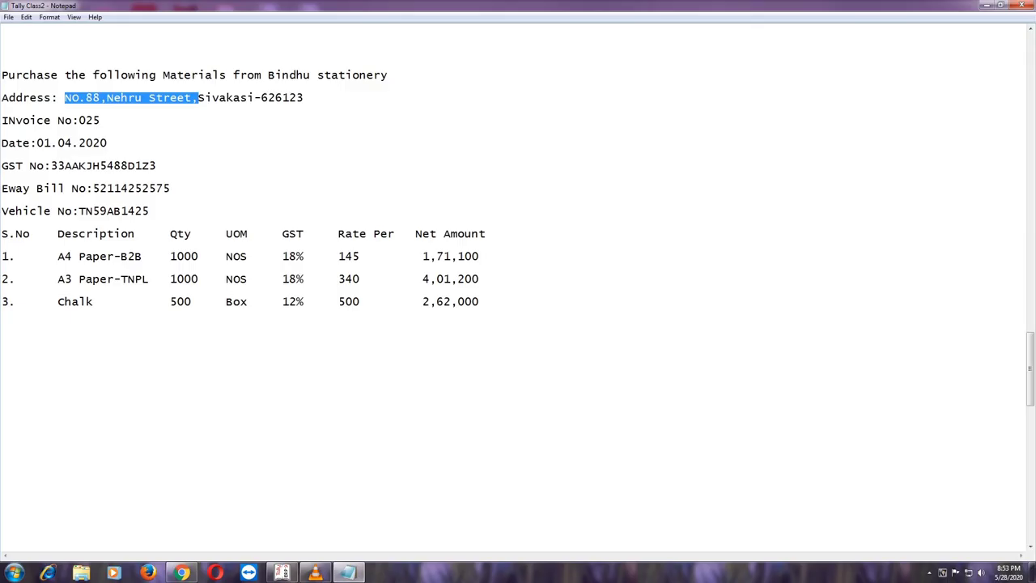
{"action": "left_click", "coordinate": [86, 166]}
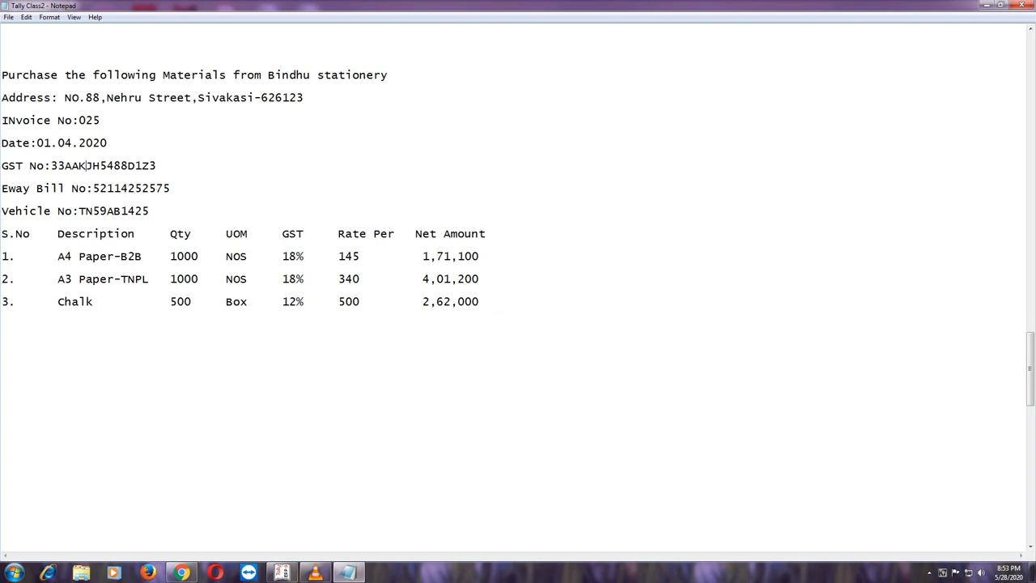
{"action": "left_click", "coordinate": [100, 188]}
{"action": "left_click_drag", "start_coordinate": [100, 189], "coordinate": [108, 188]}
{"action": "left_click_drag", "start_coordinate": [51, 166], "coordinate": [156, 166]}
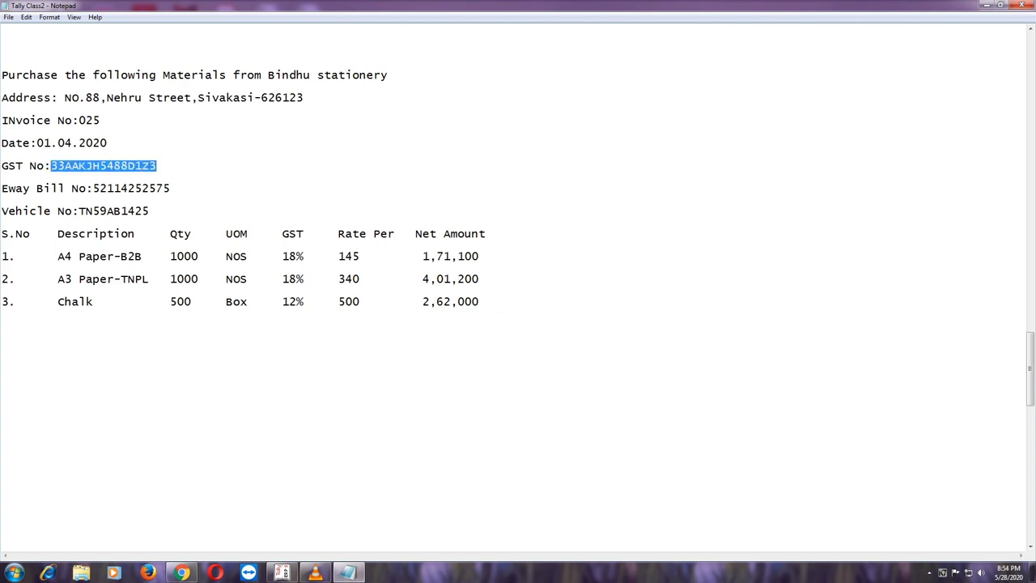
{"action": "key", "text": "alt+Tab"}
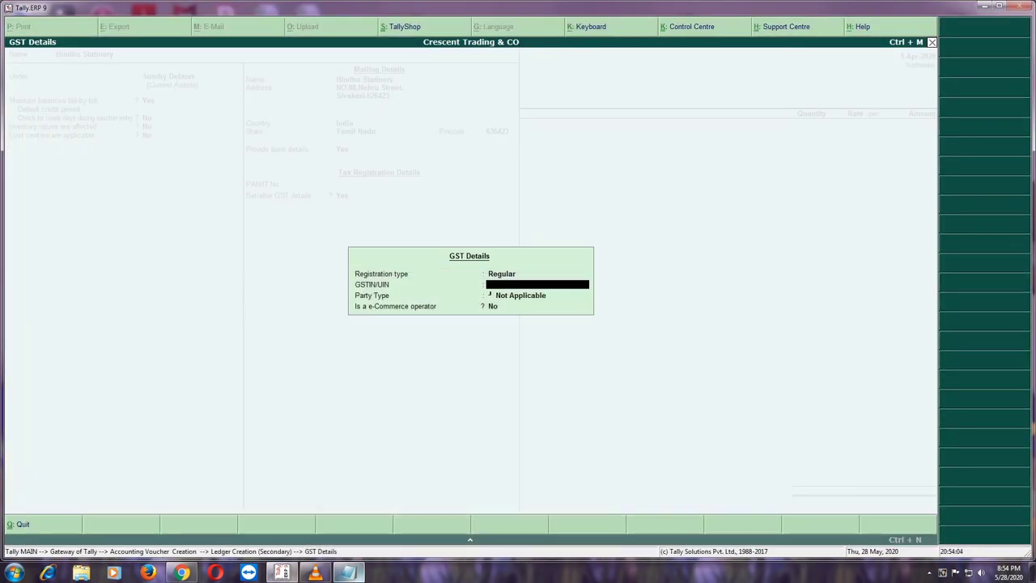
{"action": "key", "text": "ctrl+alt+v"}
{"action": "key", "text": "Return"}
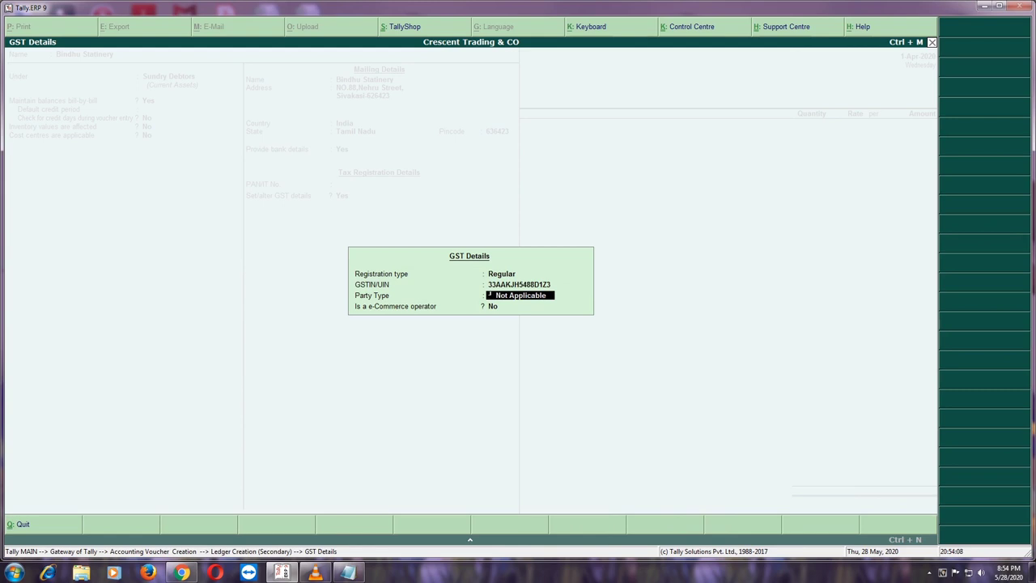
Step: Review the party types in the supplier's GST details and keep Not Applicable
{"action": "key", "text": "Down"}
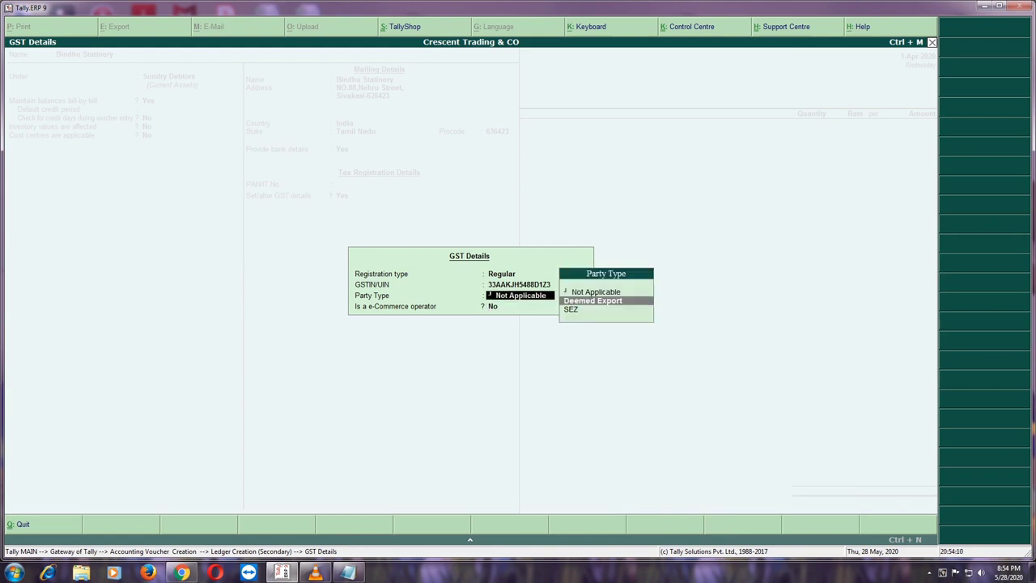
{"action": "key", "text": "Down"}
{"action": "key", "text": "Up"}
{"action": "key", "text": "Down"}
{"action": "key", "text": "Up"}
{"action": "key", "text": "Down"}
{"action": "key", "text": "Up"}
{"action": "key", "text": "Up"}
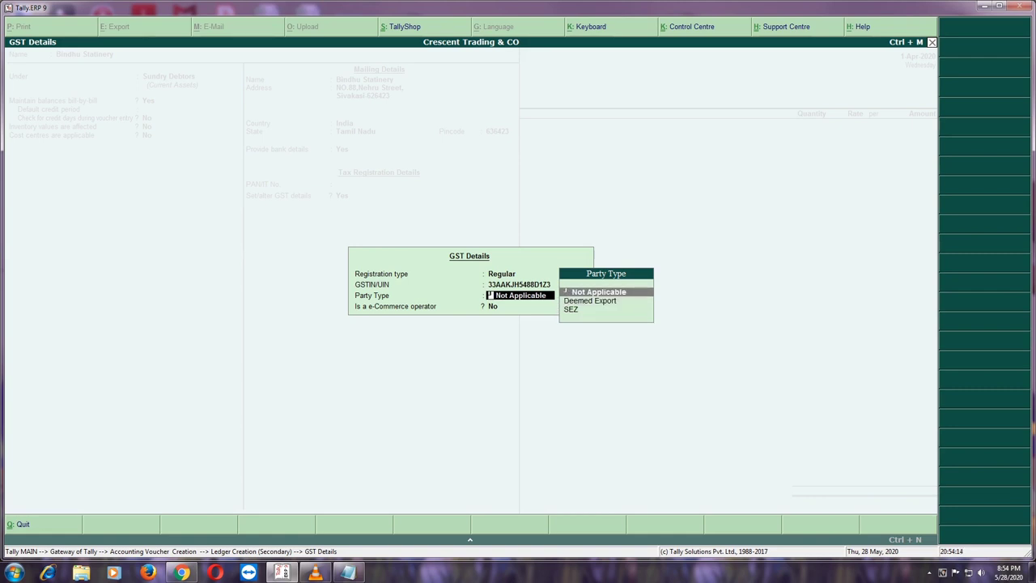
{"action": "key", "text": "Return"}
Step: Look through the GST registration types from Unknown to Unregistered, and keep Regular for the supplier
{"action": "key", "text": "Up"}
{"action": "key", "text": "Up"}
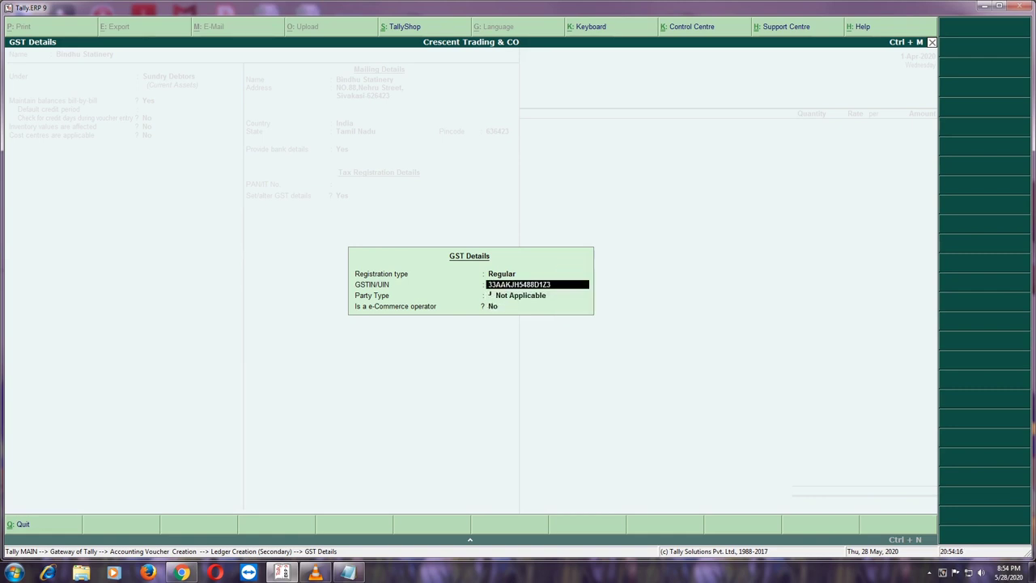
{"action": "key", "text": "Up"}
{"action": "key", "text": "Up"}
{"action": "key", "text": "Up"}
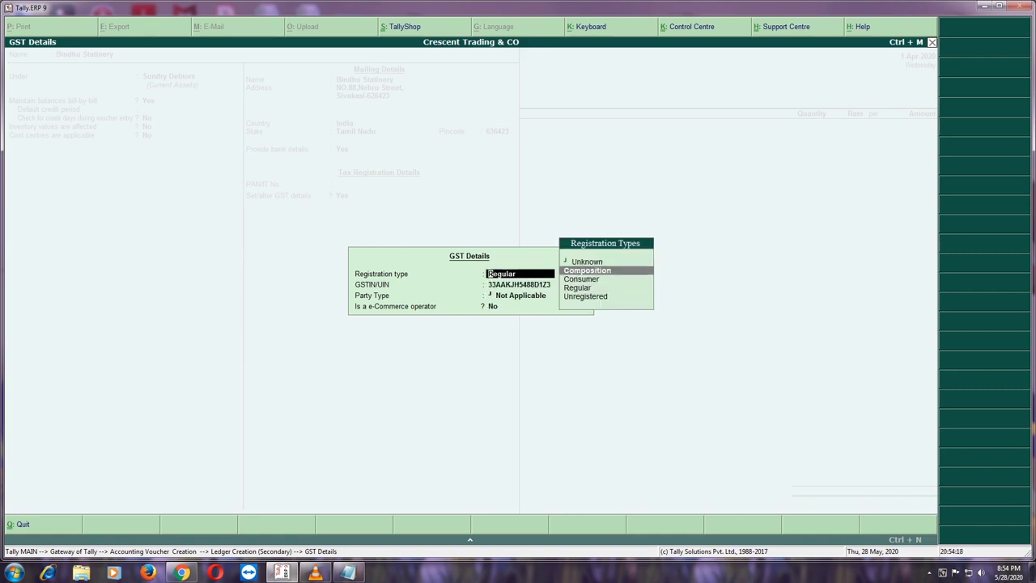
{"action": "key", "text": "Up"}
{"action": "key", "text": "Down"}
{"action": "key", "text": "Down"}
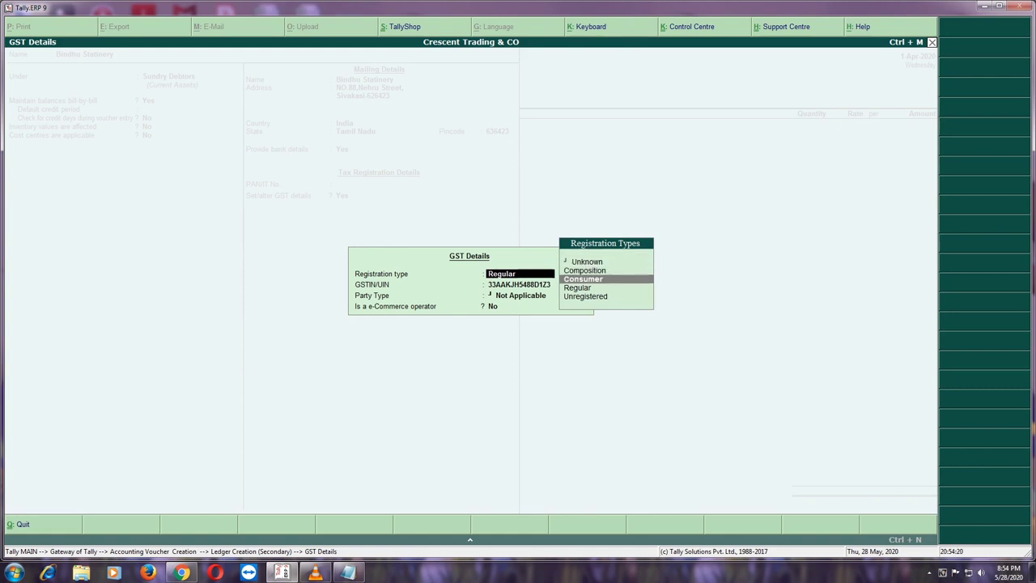
{"action": "key", "text": "Down"}
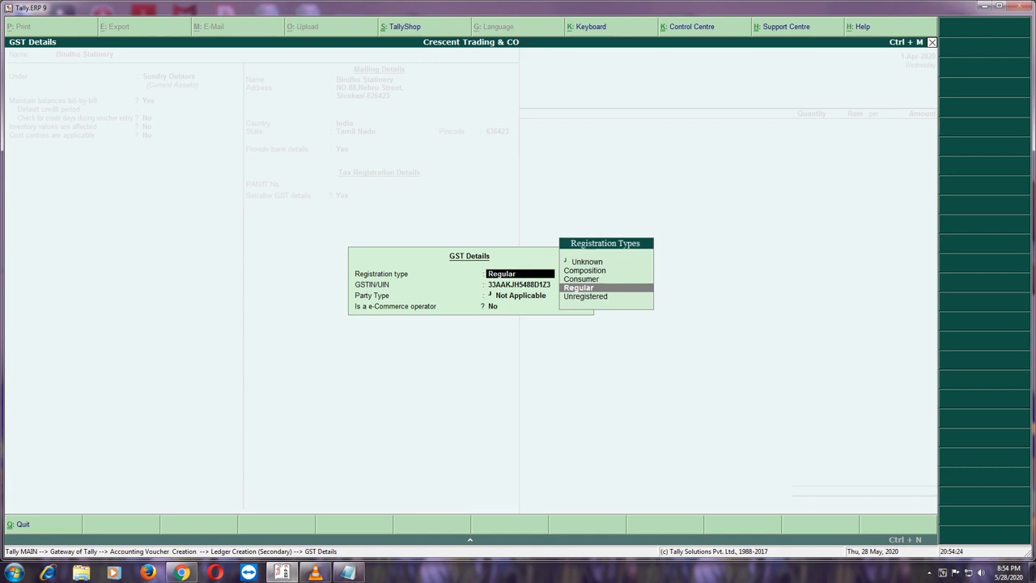
{"action": "key", "text": "Down"}
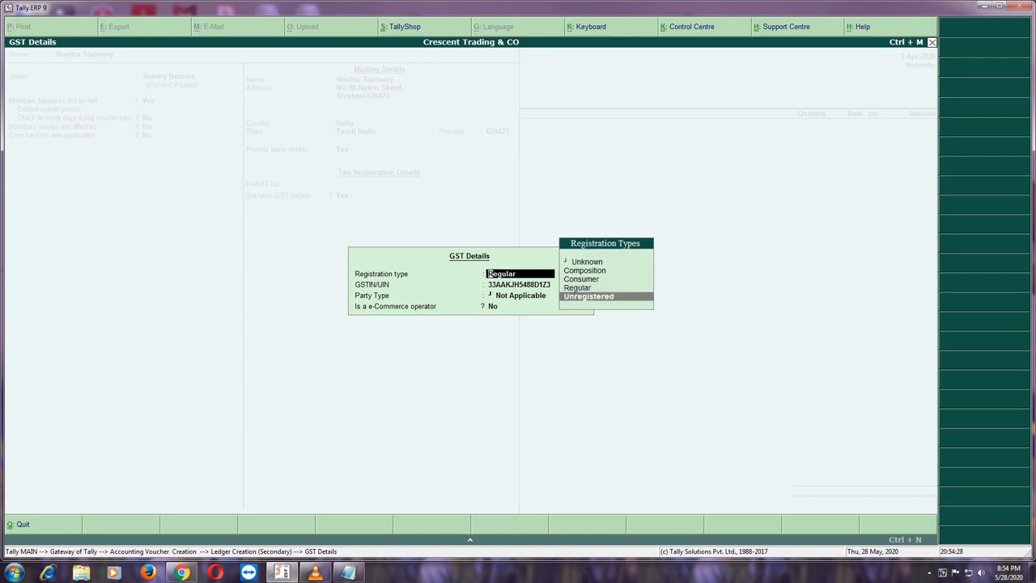
{"action": "key", "text": "Up"}
{"action": "key", "text": "Up"}
{"action": "key", "text": "Up"}
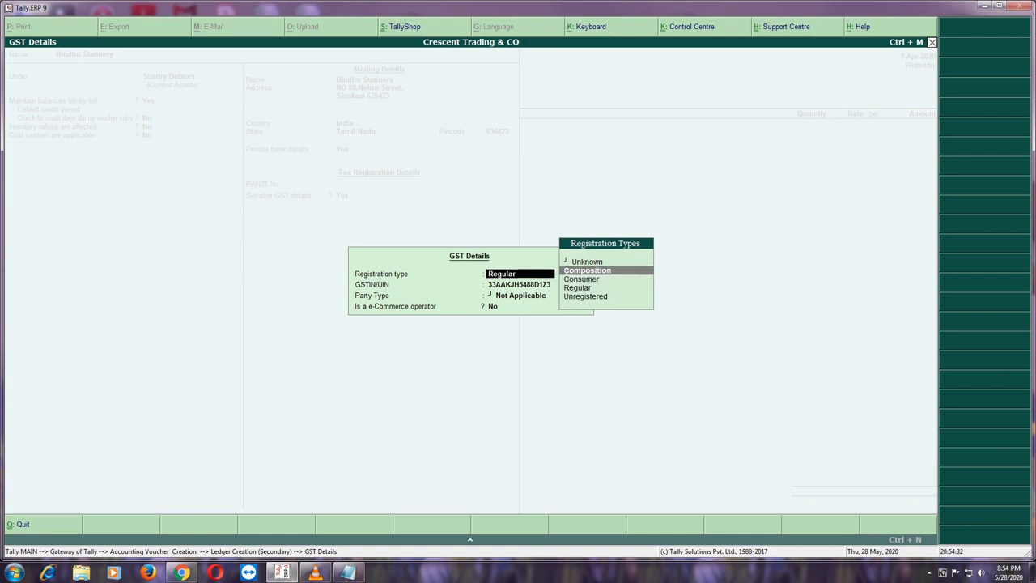
{"action": "key", "text": "Up"}
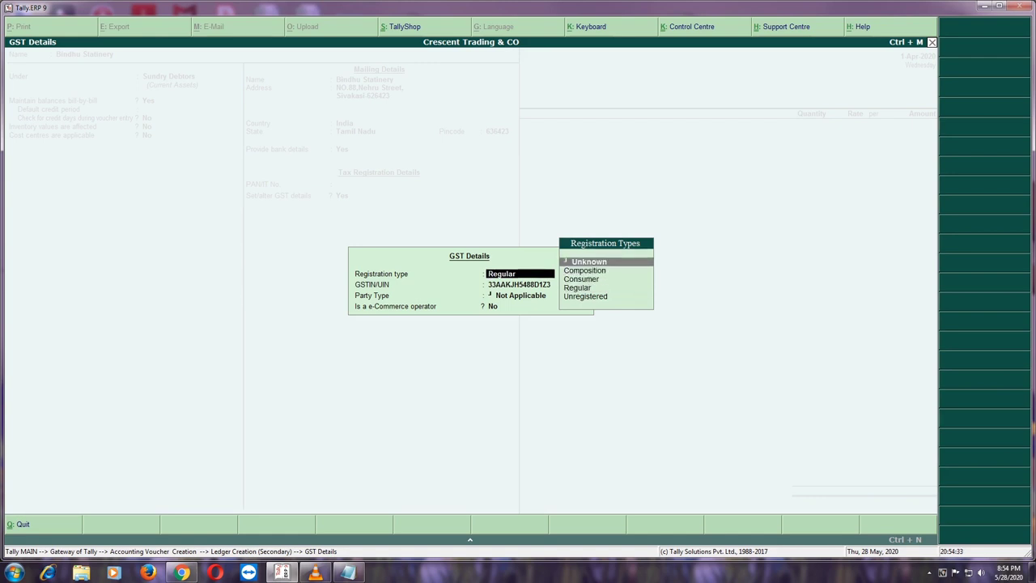
{"action": "key", "text": "Down"}
{"action": "key", "text": "Down"}
{"action": "key", "text": "Down"}
{"action": "key", "text": "Down"}
{"action": "key", "text": "Up"}
{"action": "key", "text": "Return"}
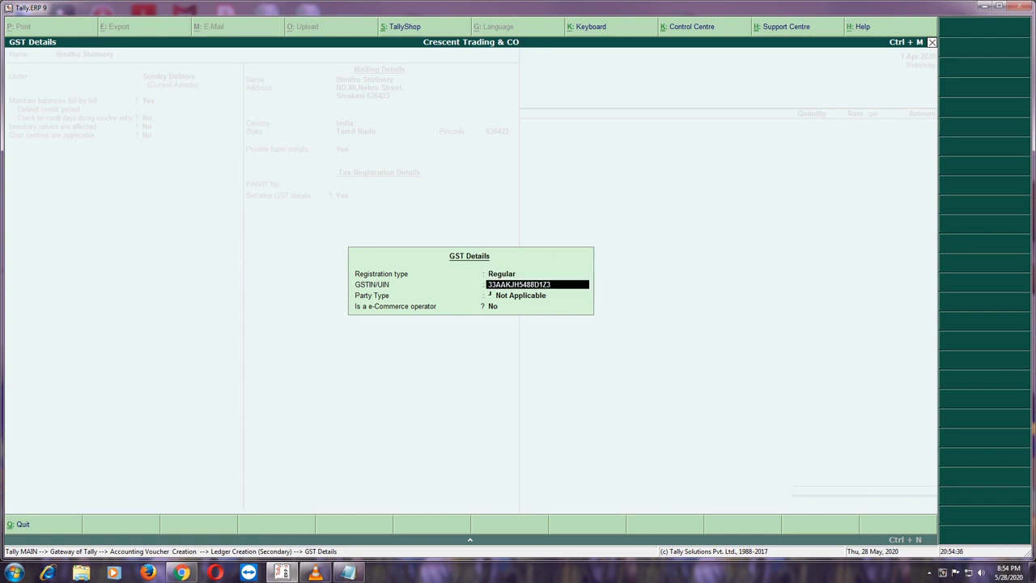
Step: Leave Is a e-Commerce operator at No, accept the GST details, and save the supplier ledger
{"action": "key", "text": "Return"}
{"action": "key", "text": "Return"}
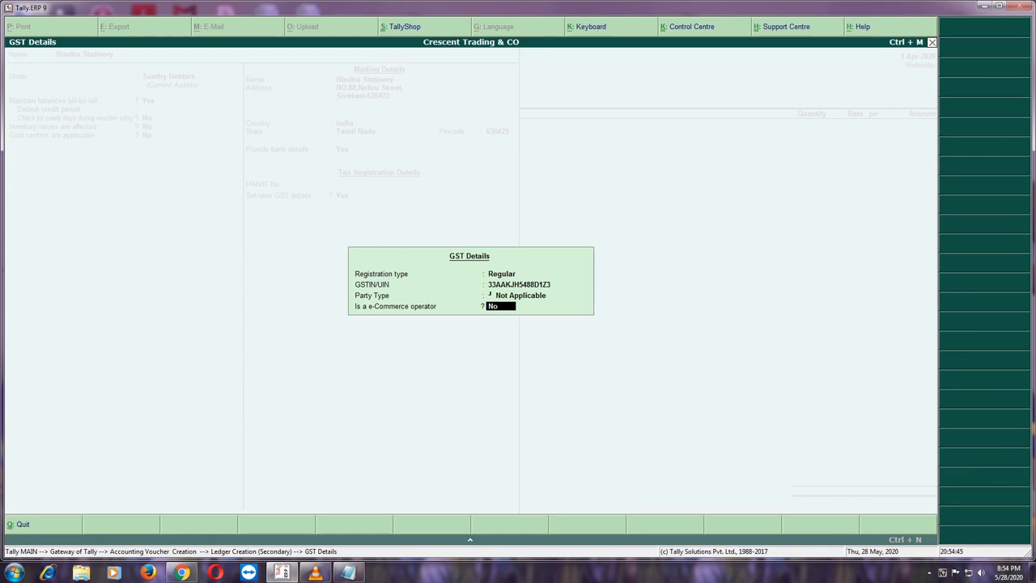
{"action": "key", "text": "Return"}
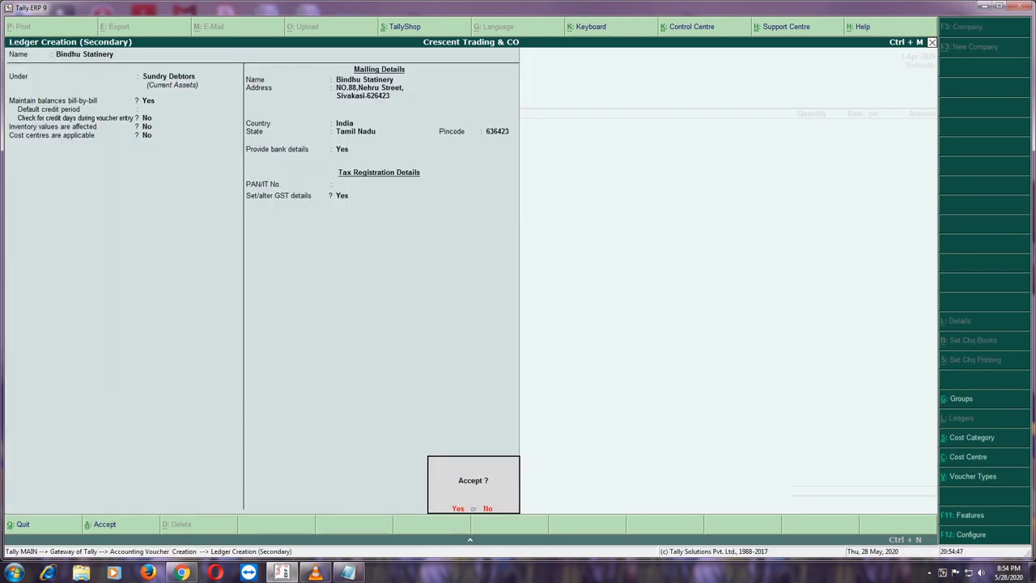
{"action": "key", "text": "Return"}
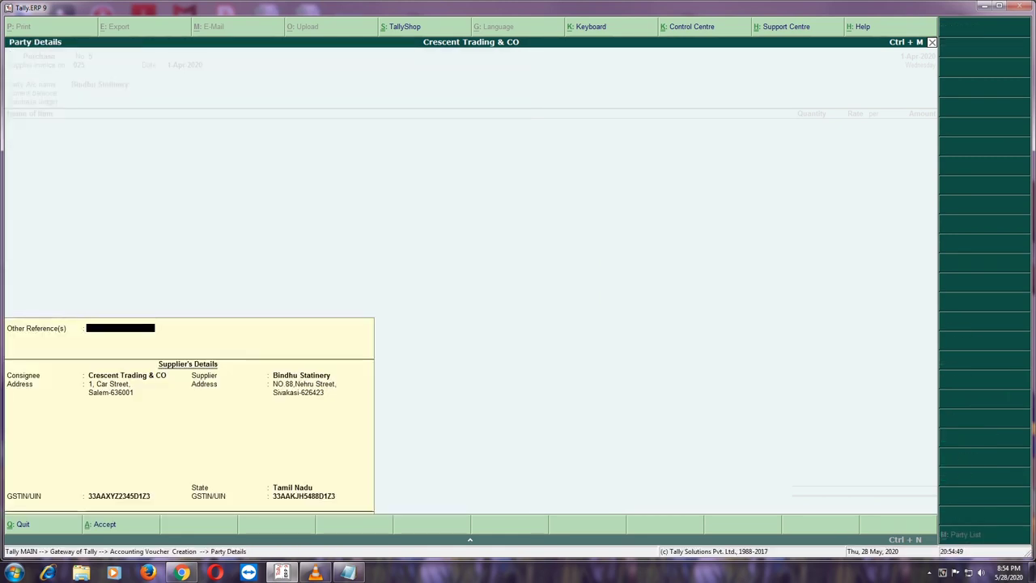
Step: Go through the purchase voucher's party details, keep Tamil Nadu as the supplier's state, and accept them
{"action": "key", "text": "Return"}
{"action": "key", "text": "Return"}
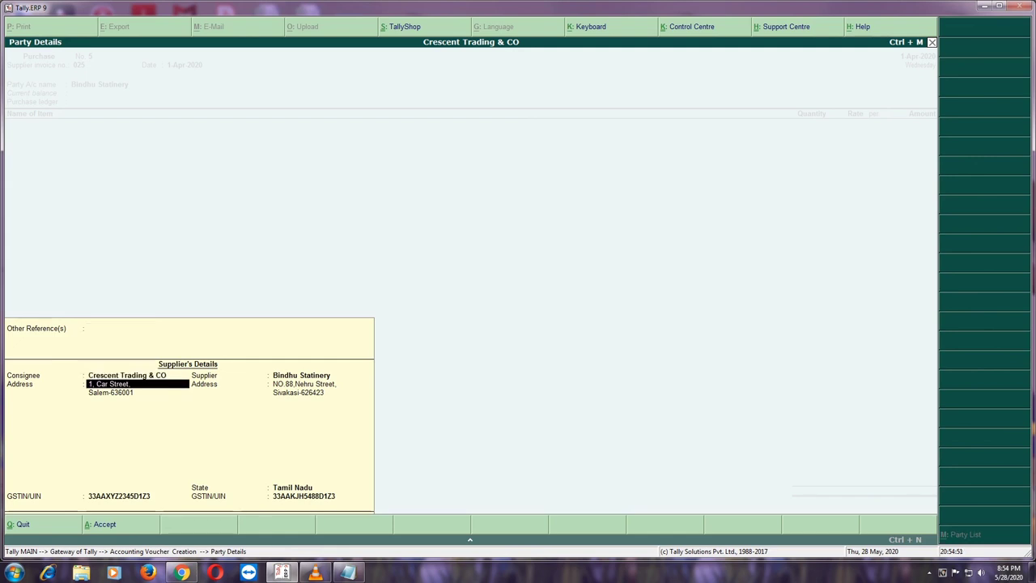
{"action": "key", "text": "Return"}
{"action": "key", "text": "Return"}
{"action": "key", "text": "Return"}
{"action": "key", "text": "Return"}
{"action": "key", "text": "Return"}
{"action": "key", "text": "Return"}
{"action": "key", "text": "Return"}
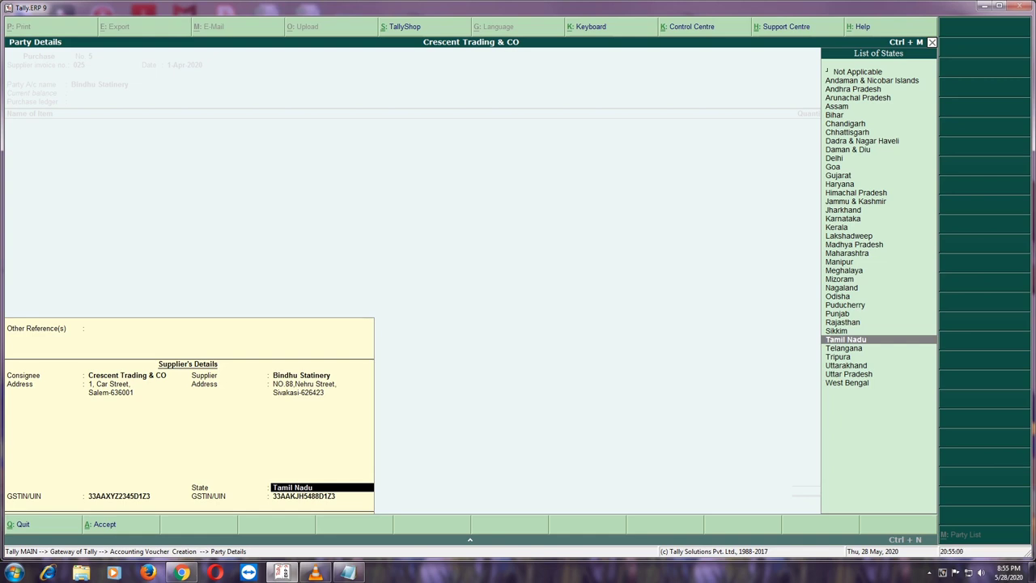
{"action": "key", "text": "Return"}
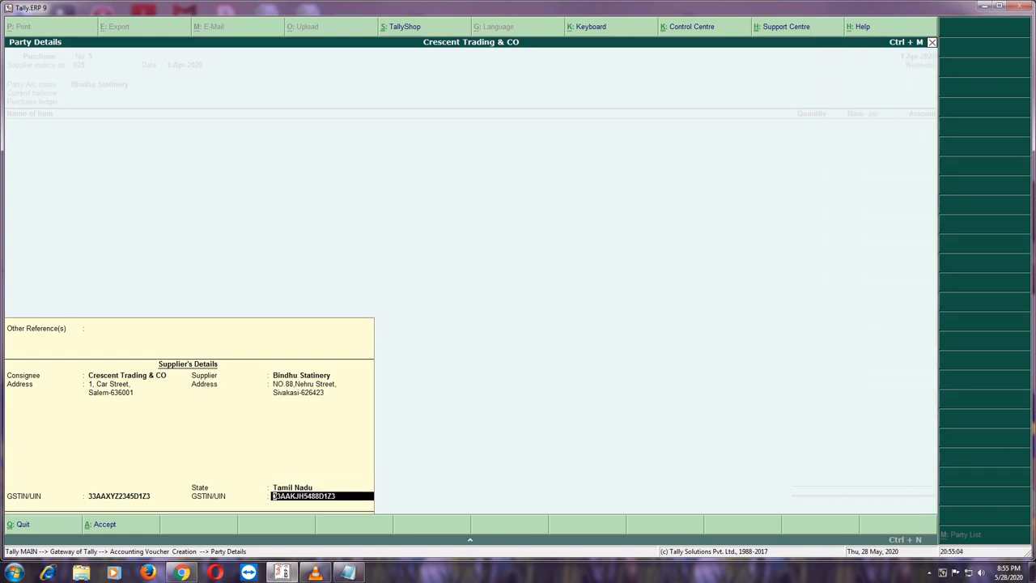
{"action": "key", "text": "Return"}
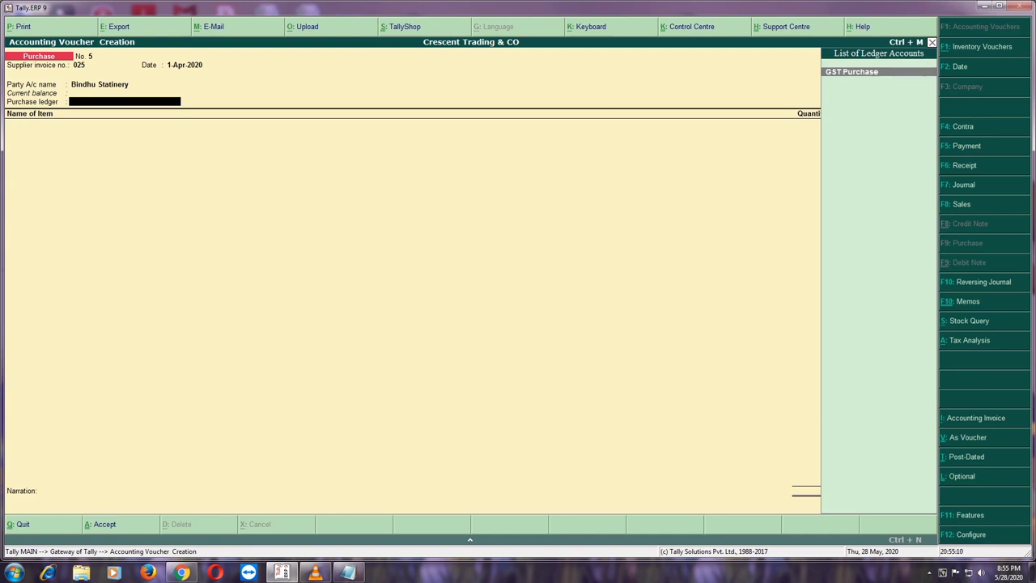
Step: Choose GST Purchase as the purchase ledger and open it for alteration, keeping Purchase Accounts and cost centres at Yes
{"action": "key", "text": "Return"}
{"action": "key", "text": "BackSpace"}
{"action": "key", "text": "ctrl+Return"}
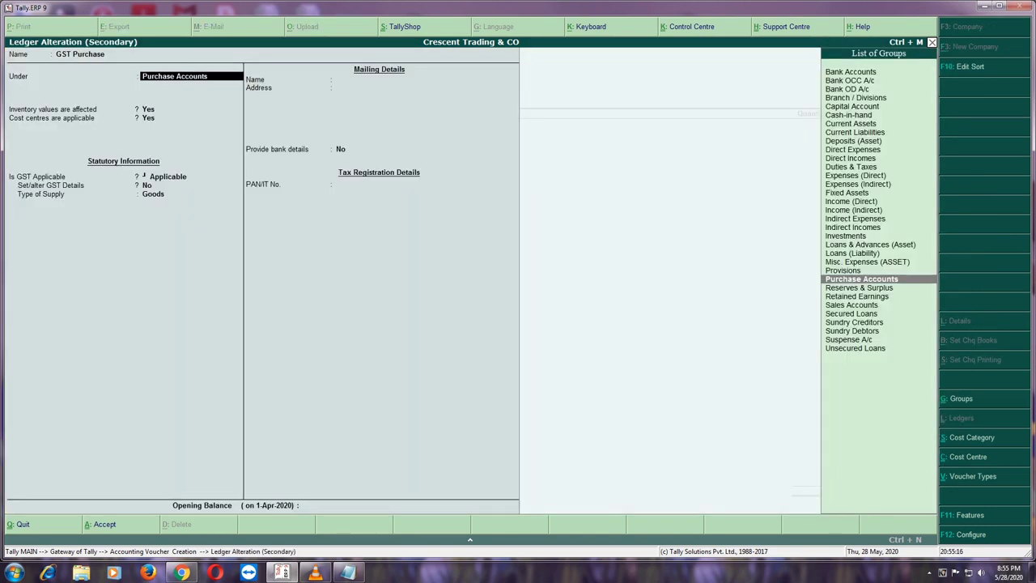
{"action": "key", "text": "Return"}
{"action": "key", "text": "Return"}
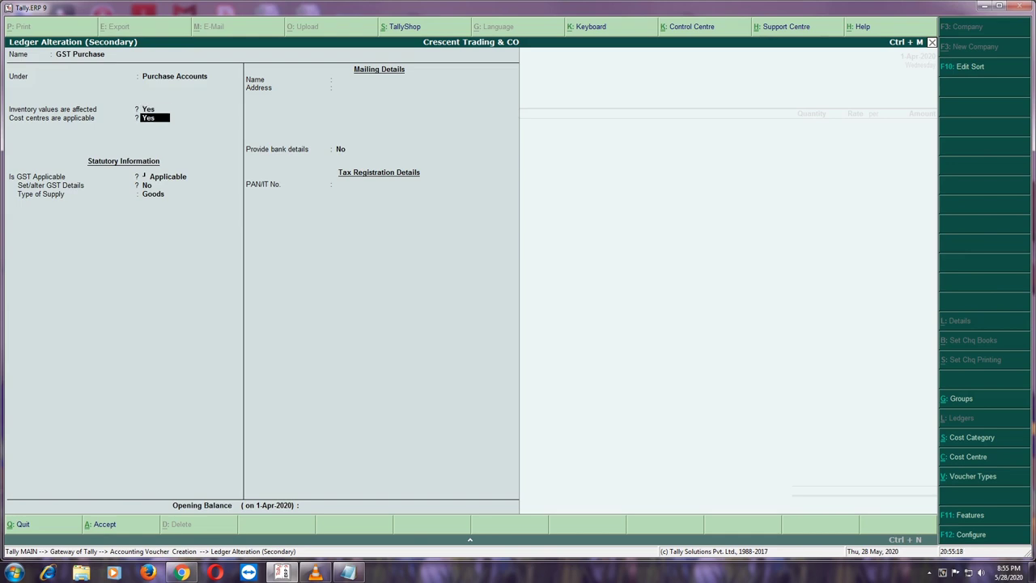
{"action": "key", "text": "Return"}
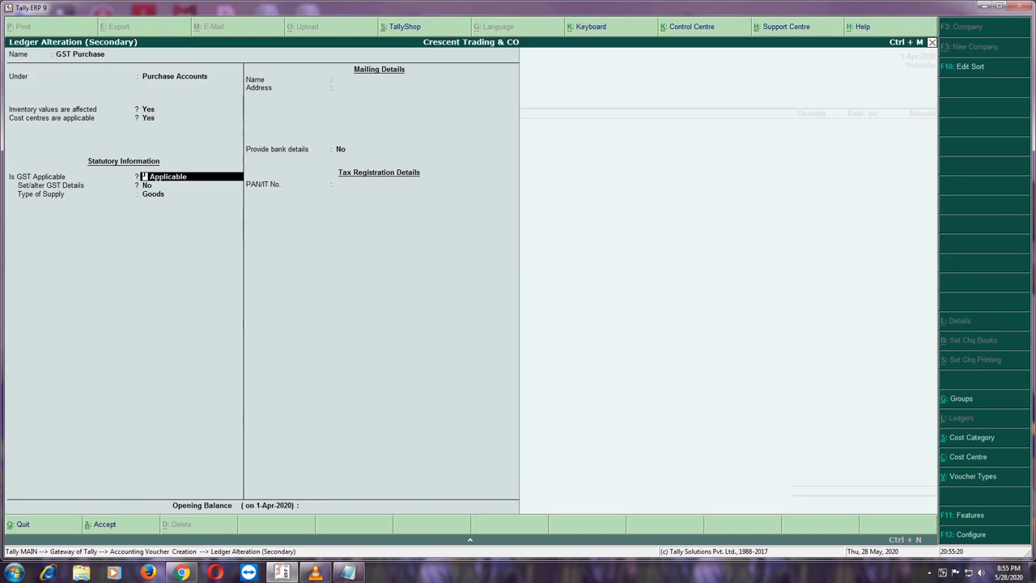
Step: Review the GST applicability options of the GST Purchase ledger and keep Applicable
{"action": "key", "text": "Return"}
{"action": "key", "text": "BackSpace"}
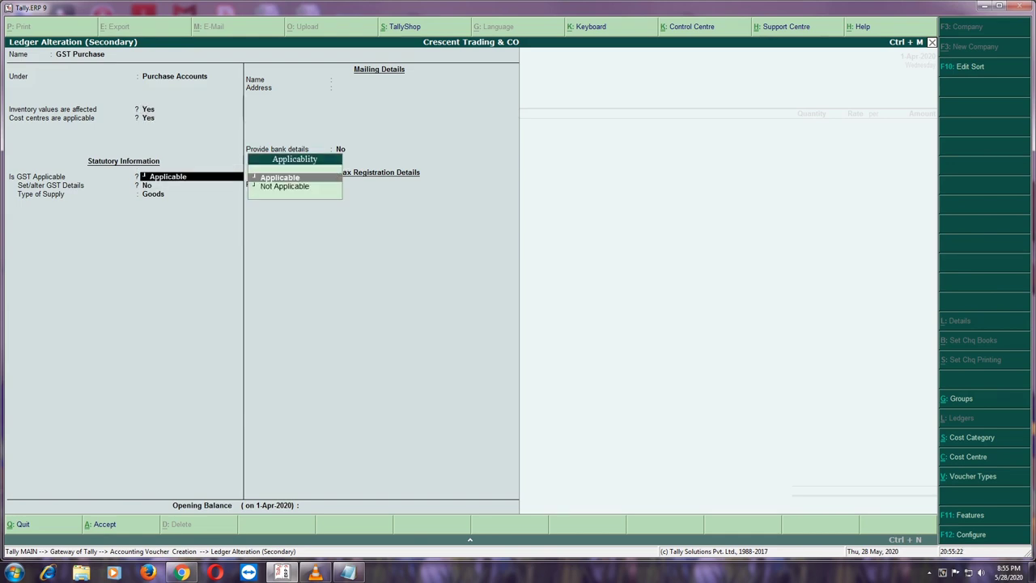
{"action": "key", "text": "Down"}
{"action": "key", "text": "Up"}
{"action": "key", "text": "Down"}
{"action": "key", "text": "Up"}
{"action": "key", "text": "Return"}
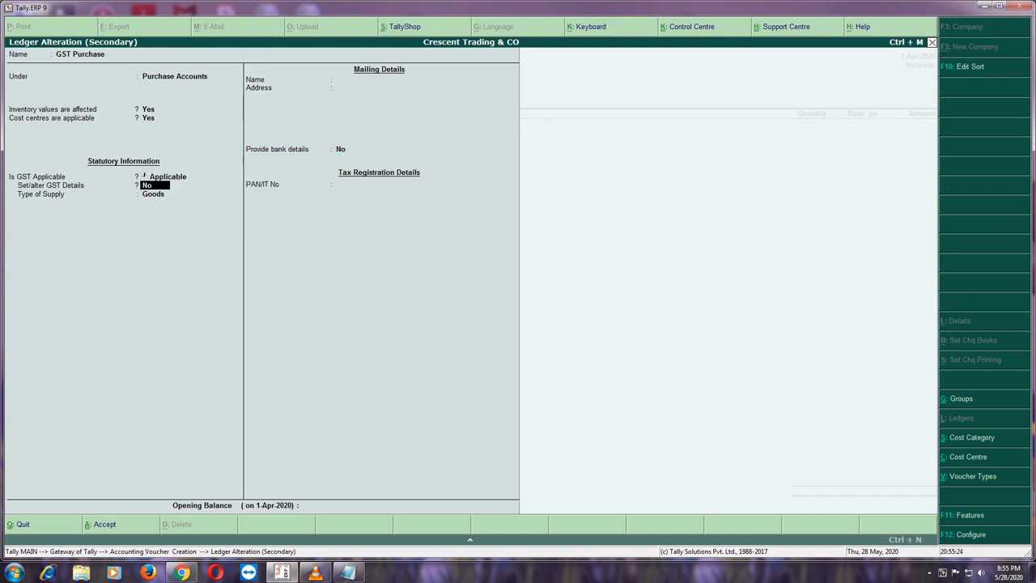
Step: Open the ledger's GST details, examine the tax rate fields, and quit without entering anything
{"action": "type", "text": "yes"}
{"action": "key", "text": "Return"}
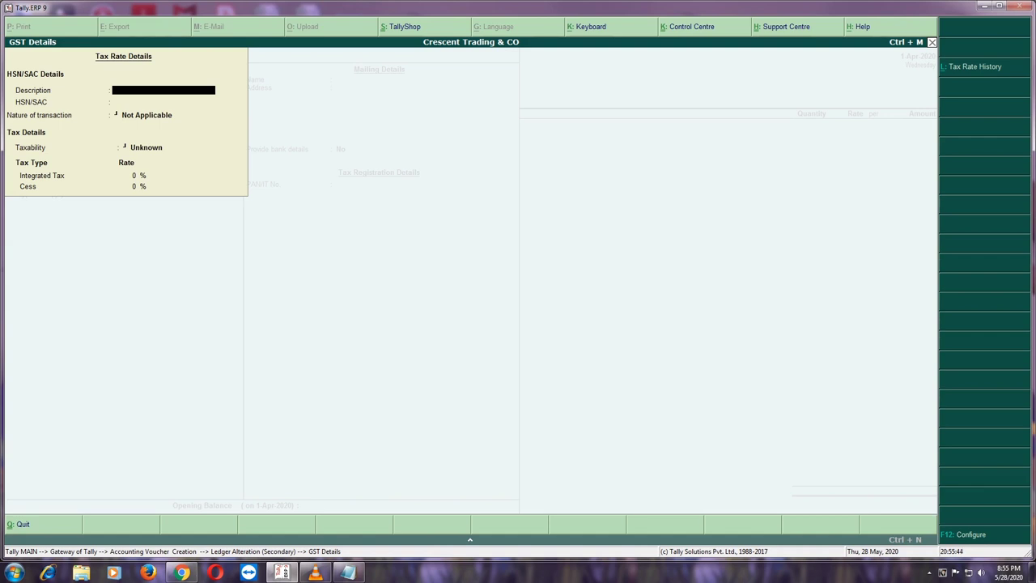
{"action": "key", "text": "Escape"}
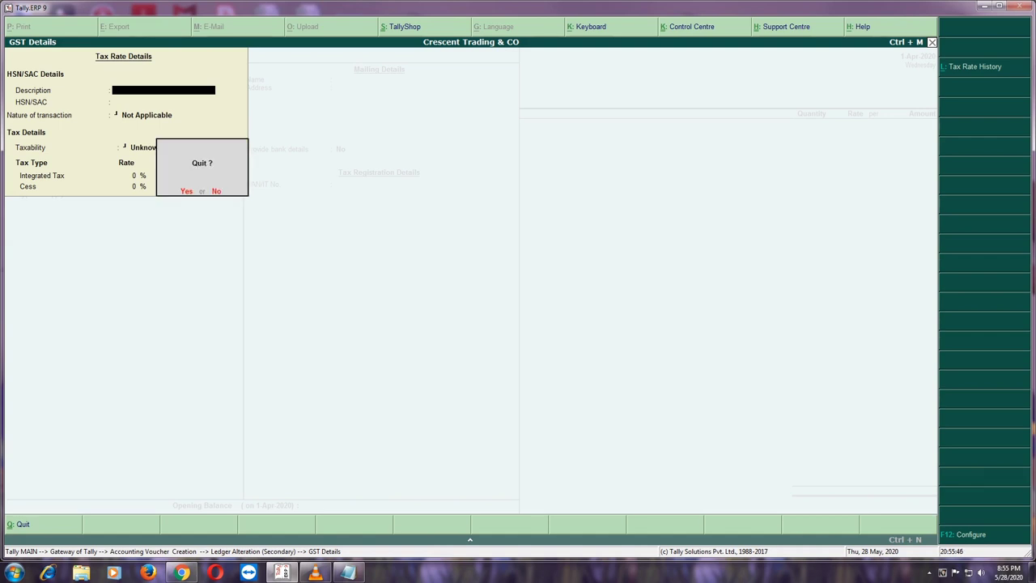
{"action": "key", "text": "y"}
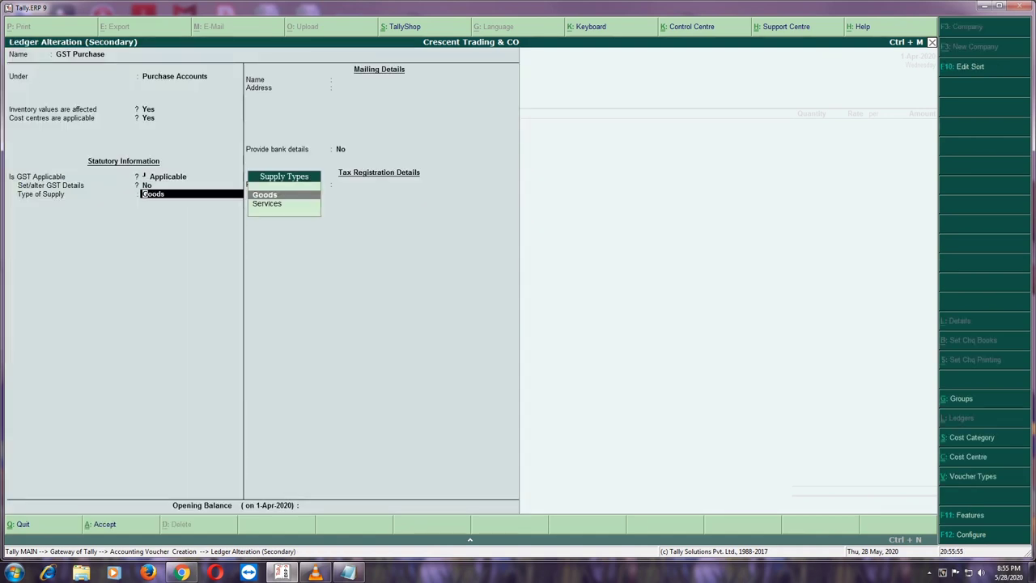
Step: Keep Goods as the type of supply and save the GST Purchase ledger
{"action": "key", "text": "Return"}
{"action": "key", "text": "Return"}
{"action": "key", "text": "Return"}
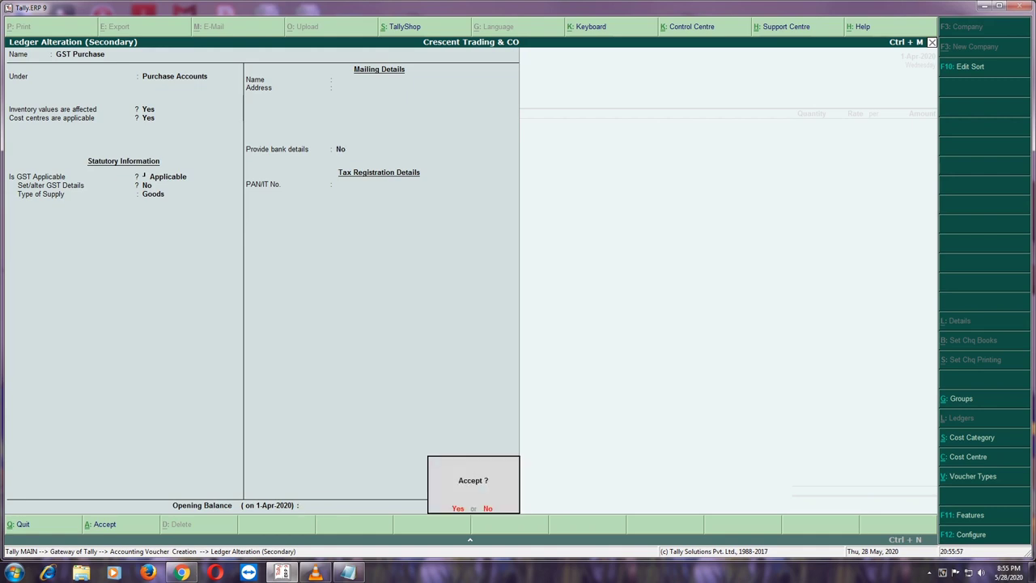
{"action": "key", "text": "y"}
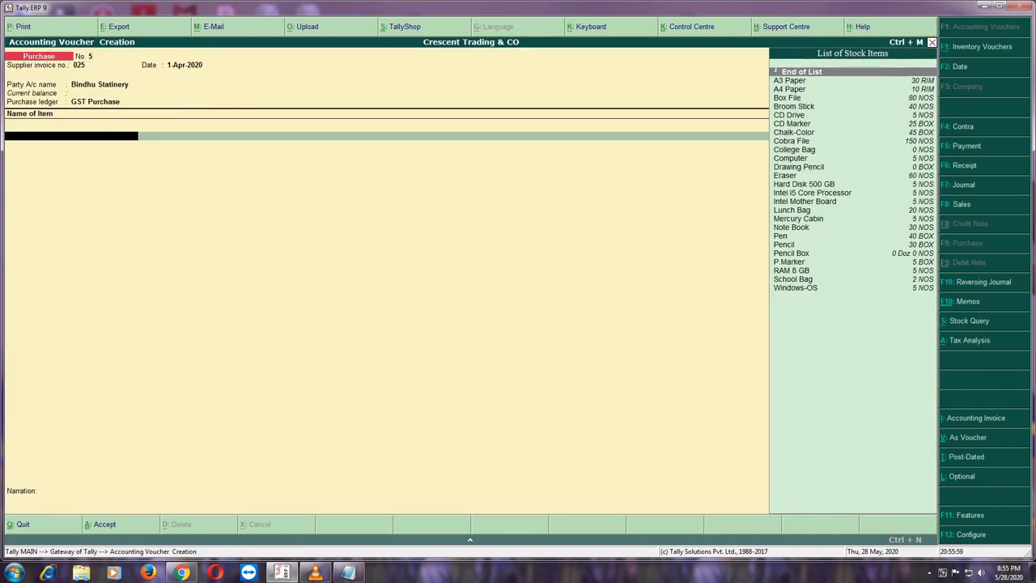
Step: Examine the three item descriptions in the Tally Class2 Notepad file, and return to the voucher in Tally.ERP 9
{"action": "key", "text": "alt+Tab"}
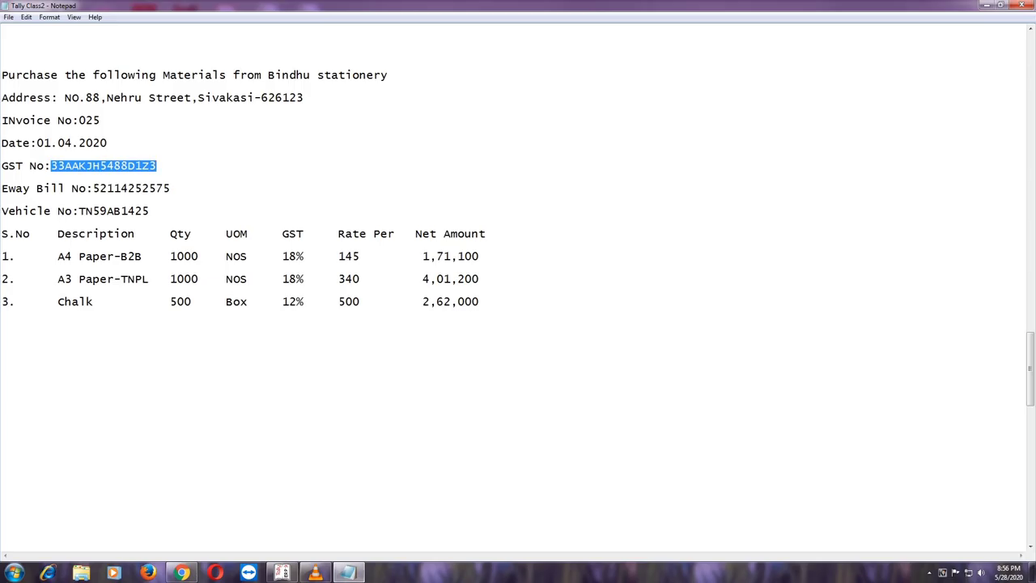
{"action": "left_click_drag", "start_coordinate": [57, 255], "coordinate": [135, 256]}
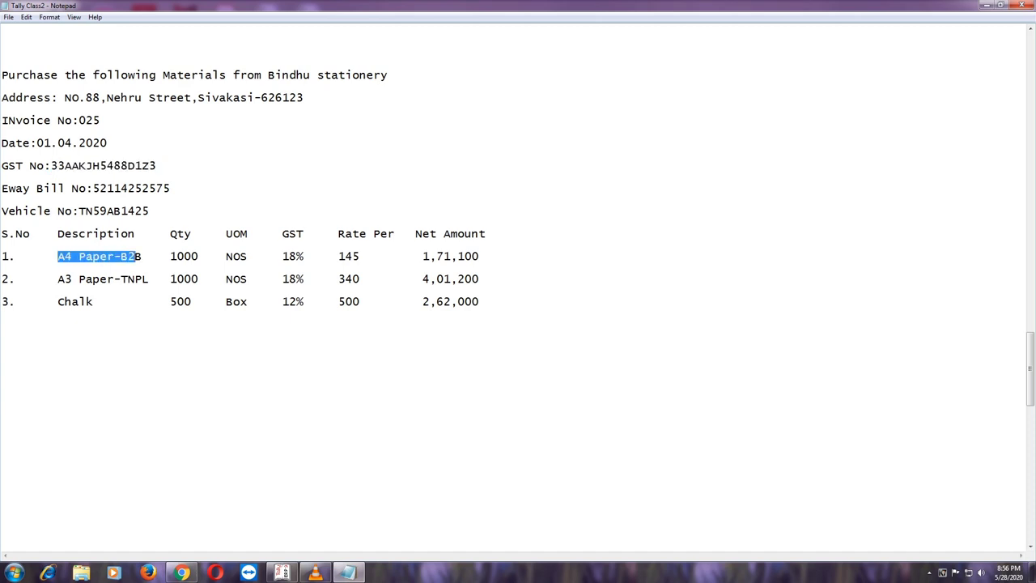
{"action": "left_click_drag", "start_coordinate": [57, 279], "coordinate": [156, 279]}
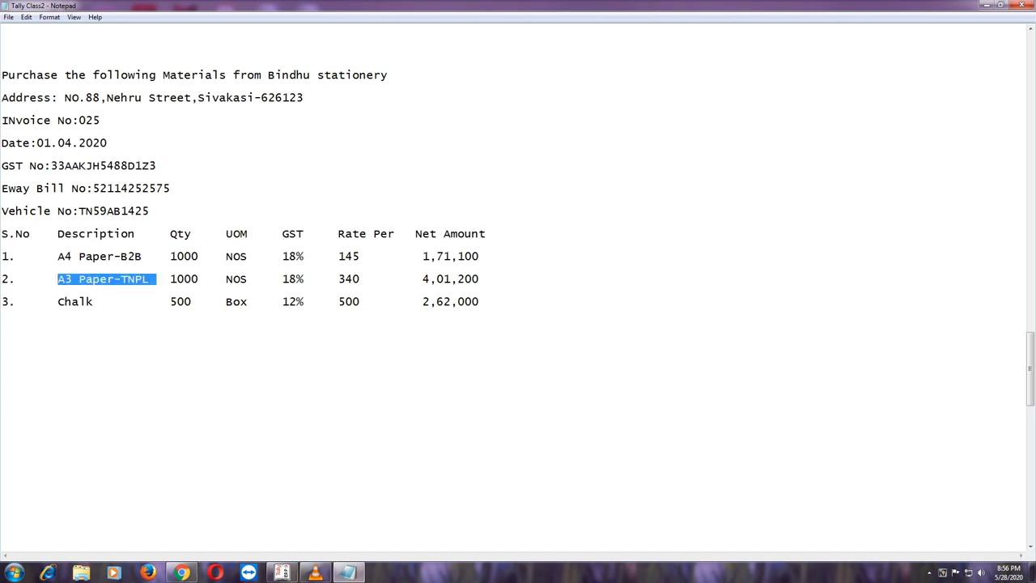
{"action": "left_click_drag", "start_coordinate": [58, 301], "coordinate": [115, 302]}
{"action": "left_click_drag", "start_coordinate": [58, 255], "coordinate": [142, 256]}
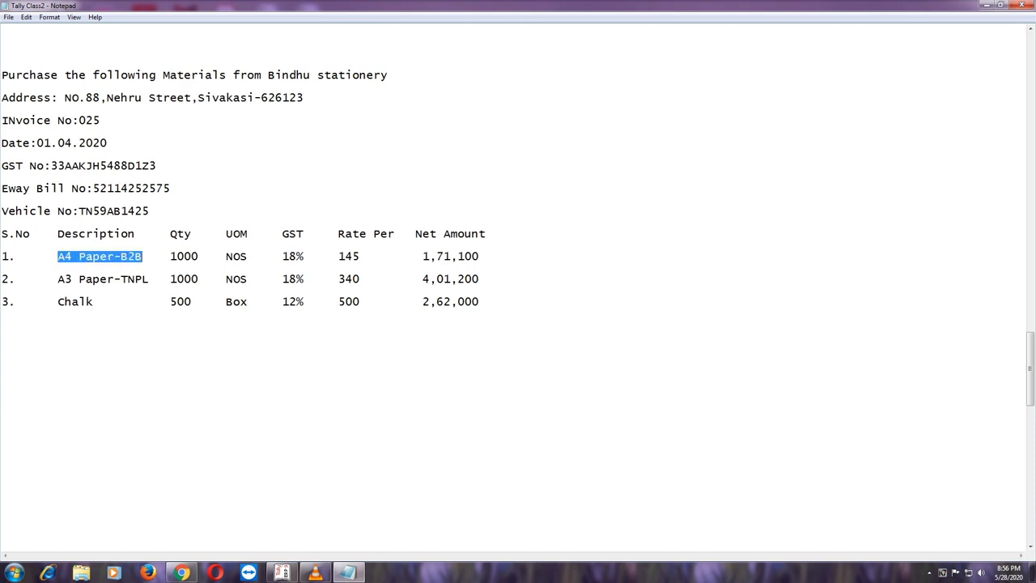
{"action": "key", "text": "alt+Tab"}
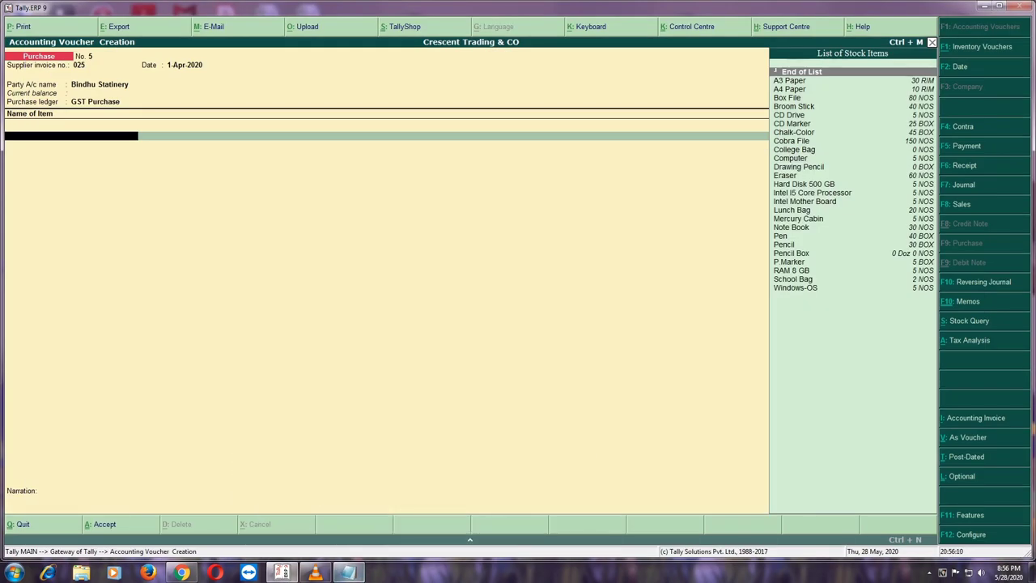
Step: Select A4 Paper as the first stock item and give it the description B2B
{"action": "key", "text": "Down"}
{"action": "key", "text": "Down"}
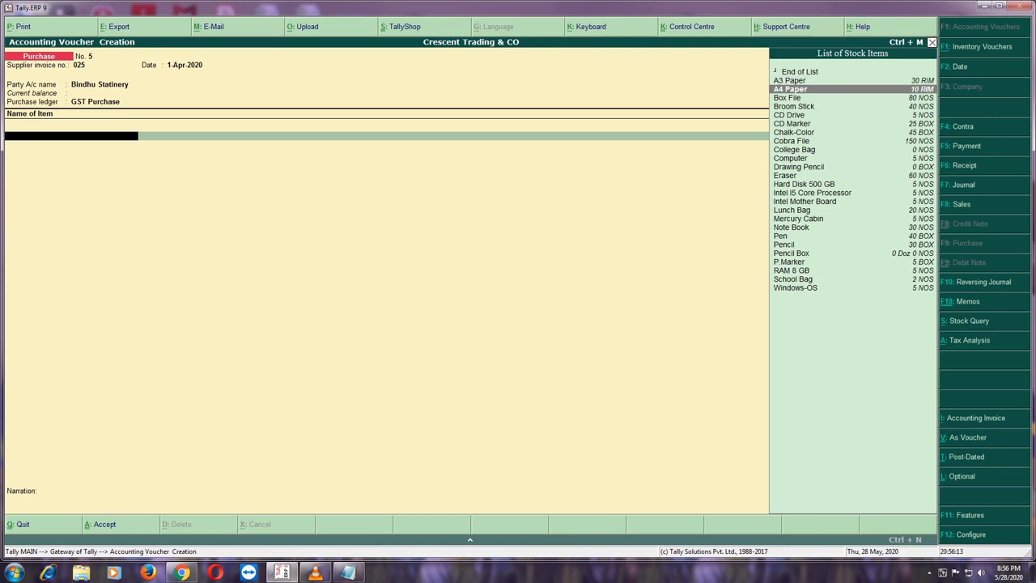
{"action": "key", "text": "Return"}
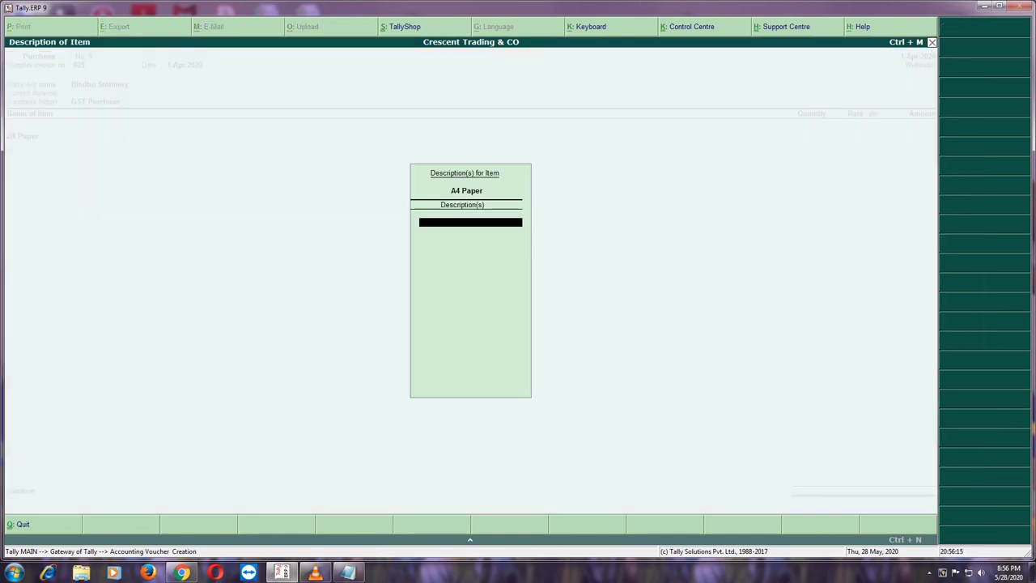
{"action": "type", "text": "B"}
{"action": "type", "text": "ond"}
{"action": "key", "text": "Return"}
{"action": "key", "text": "Return"}
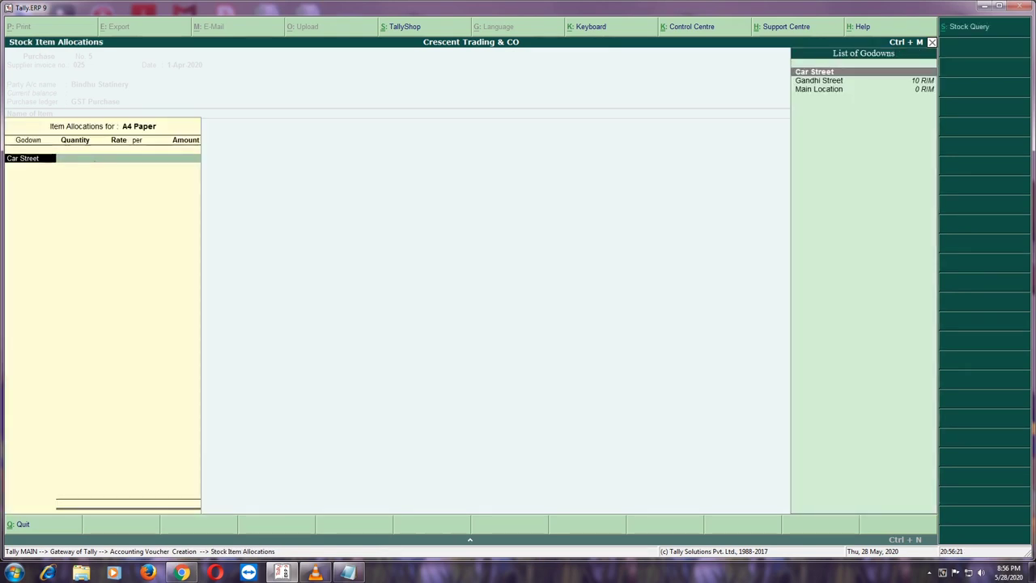
Step: Look through the godowns and choose Car Street for the A4 Paper allocation
{"action": "key", "text": "Down"}
{"action": "key", "text": "Down"}
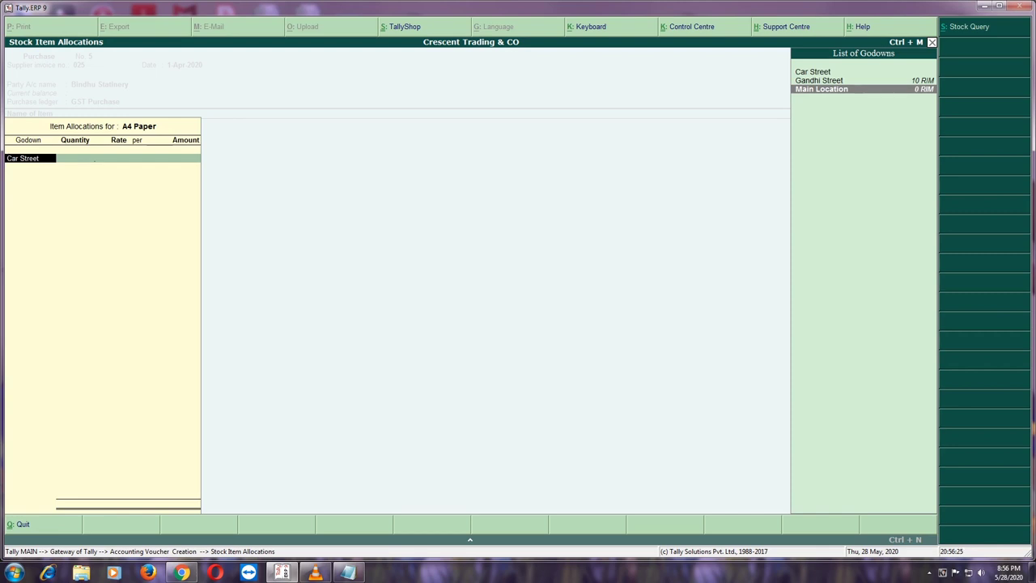
{"action": "key", "text": "Up"}
{"action": "key", "text": "Up"}
{"action": "key", "text": "Down"}
{"action": "key", "text": "Down"}
{"action": "key", "text": "Up"}
{"action": "key", "text": "Up"}
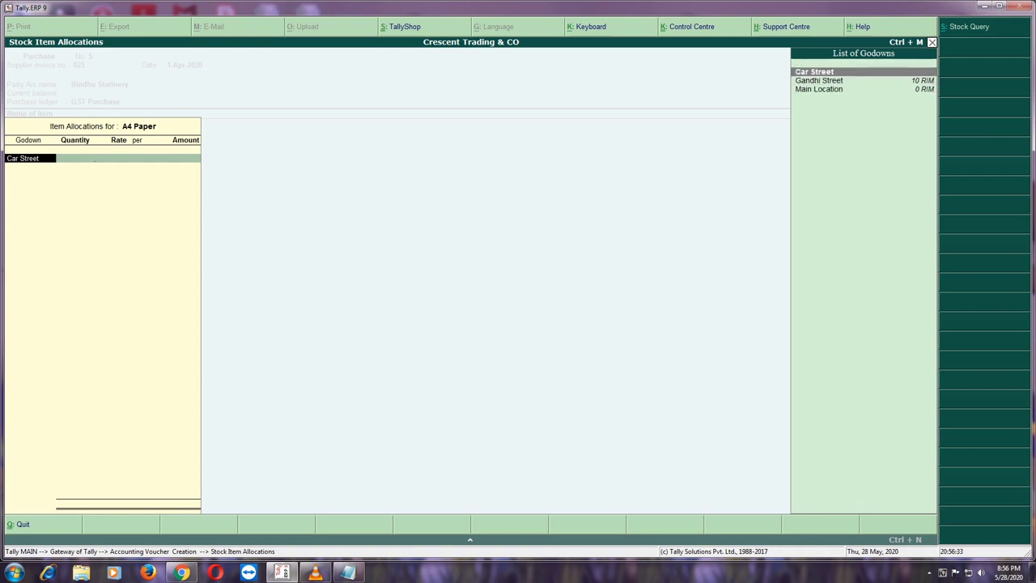
{"action": "key", "text": "Return"}
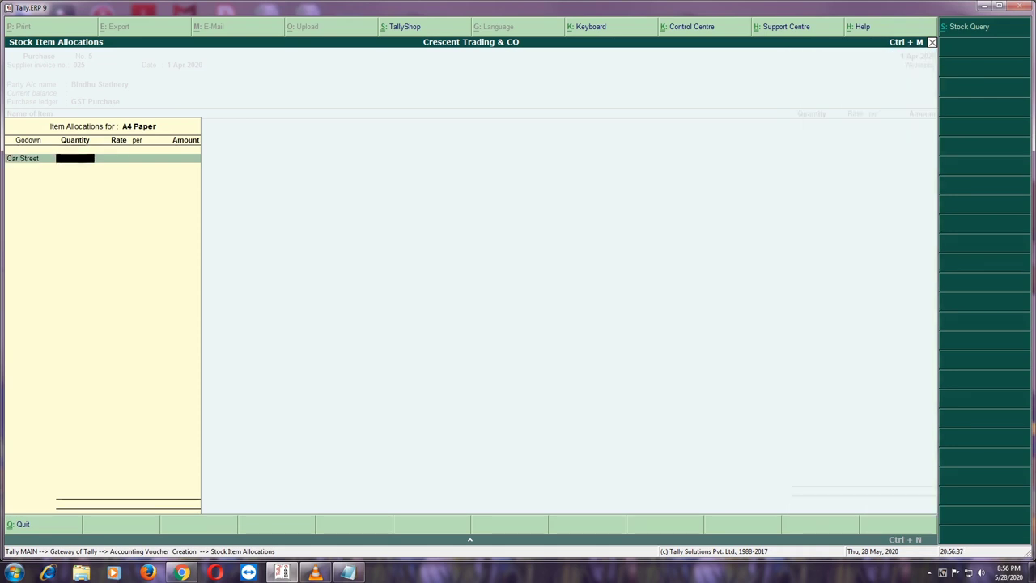
Step: Check the A4 Paper quantity, unit and rate in the Notepad file, and return to Tally.ERP 9
{"action": "left_click", "coordinate": [348, 572]}
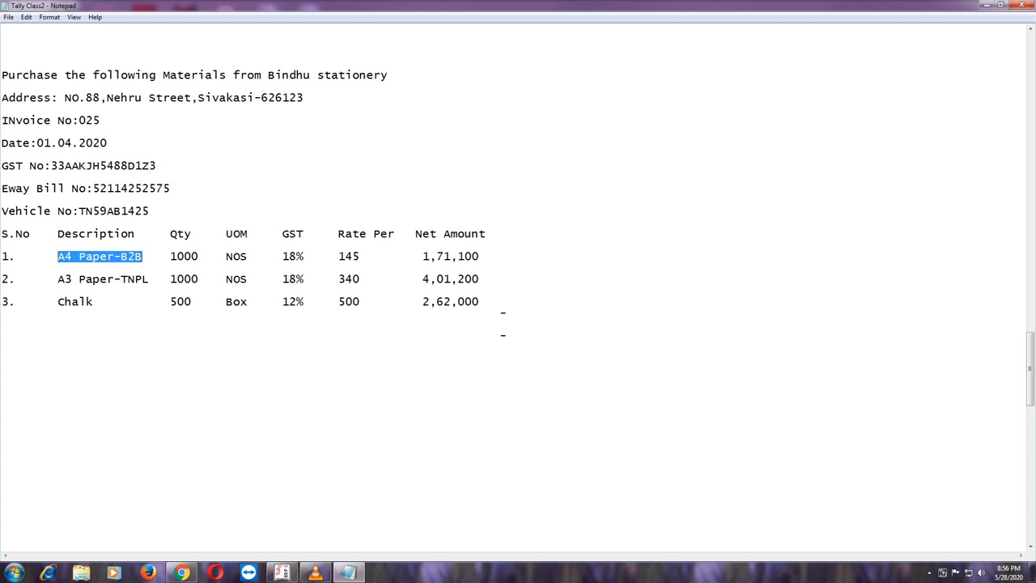
{"action": "left_click_drag", "start_coordinate": [170, 256], "coordinate": [247, 256]}
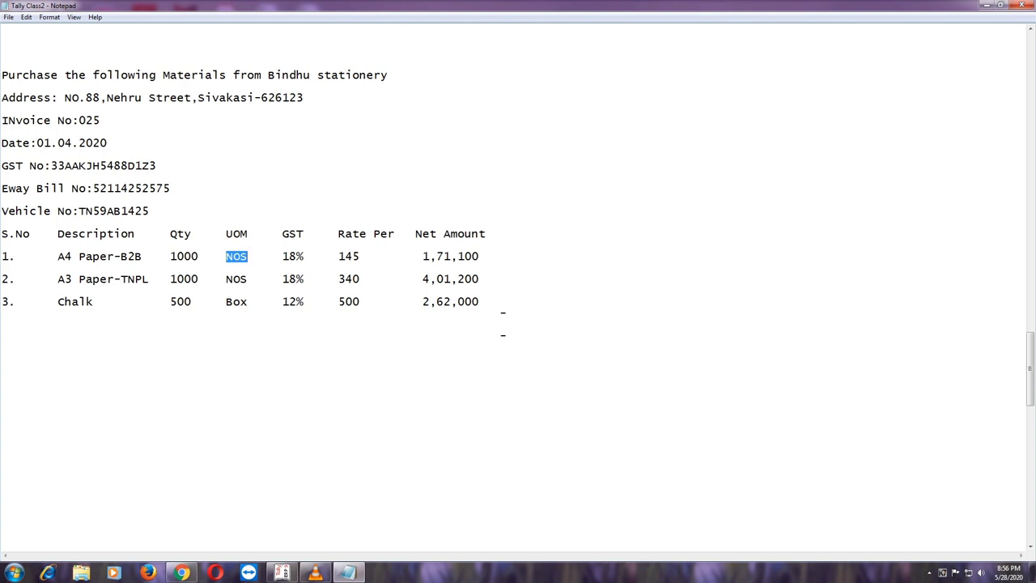
{"action": "left_click_drag", "start_coordinate": [338, 256], "coordinate": [395, 255]}
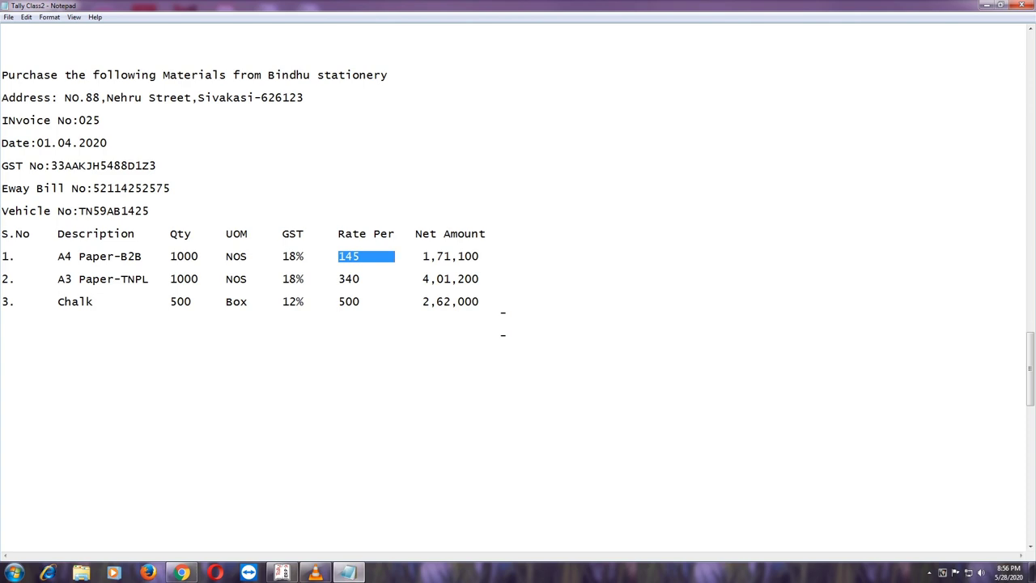
{"action": "left_click", "coordinate": [281, 572]}
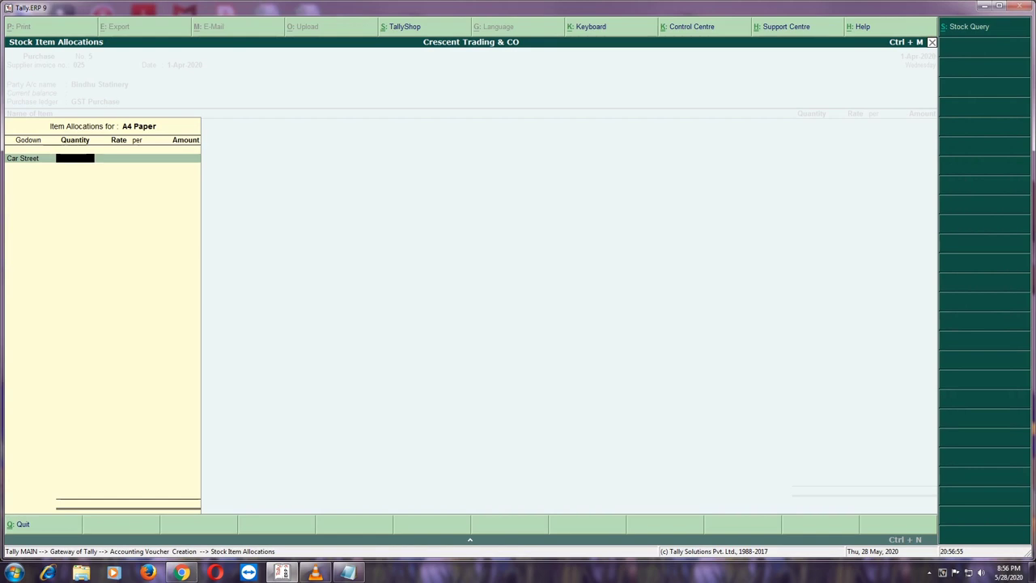
Step: Allocate 1,000 RIM of A4 Paper to Car Street at a rate of 170.00 per RIM
{"action": "type", "text": "1000"}
{"action": "key", "text": "Return"}
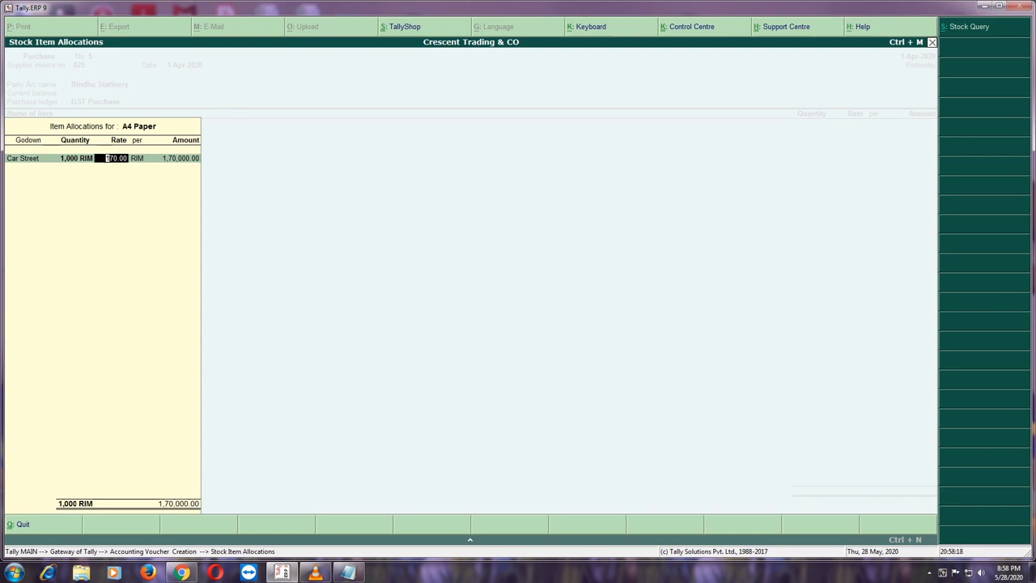
{"action": "key", "text": "Return"}
{"action": "key", "text": "Return"}
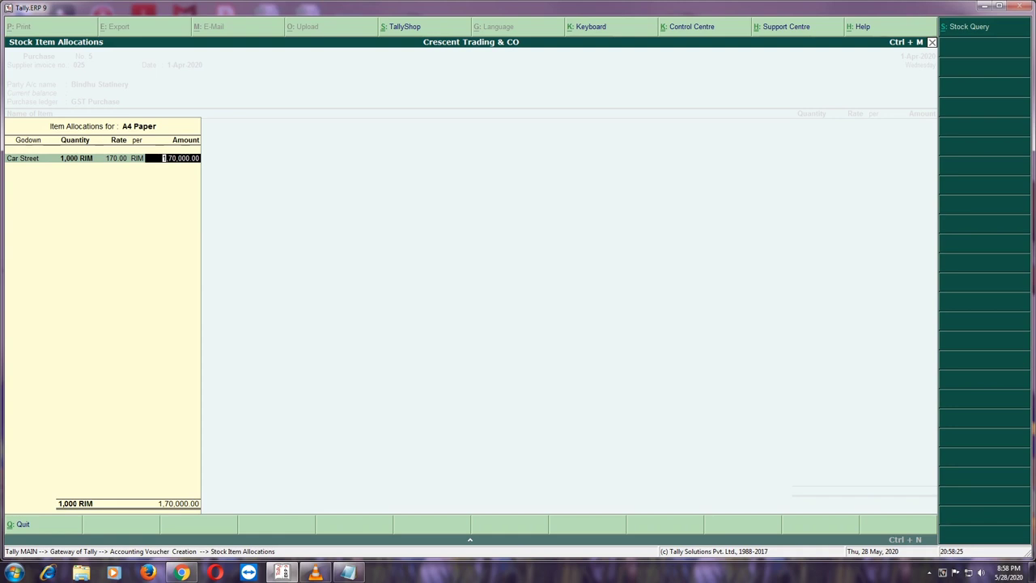
Step: Go back to the voucher's item name and open the creation form for a new stock item
{"action": "key", "text": "BackSpace"}
{"action": "key", "text": "BackSpace"}
{"action": "key", "text": "BackSpace"}
{"action": "key", "text": "BackSpace"}
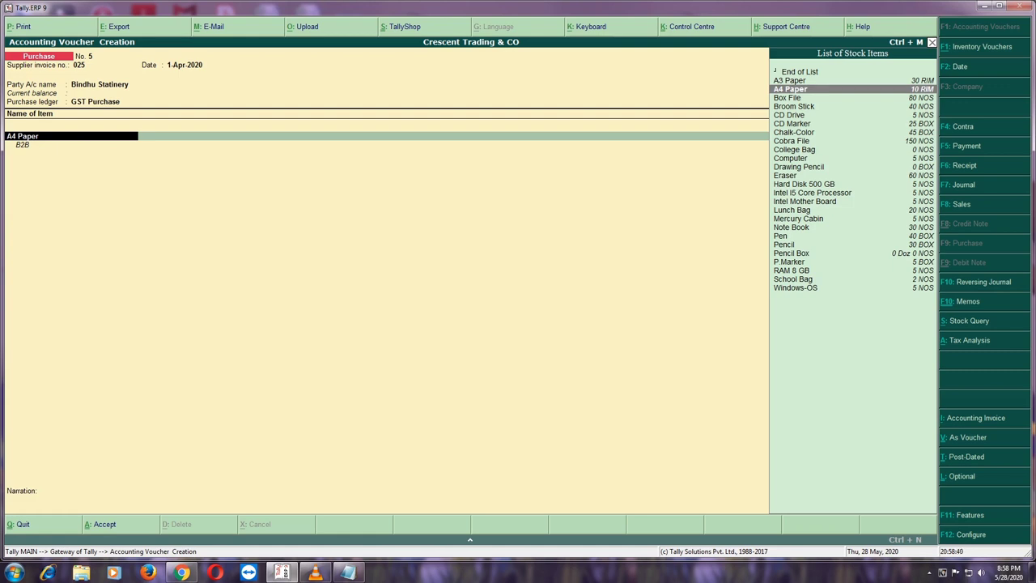
{"action": "key", "text": "alt+c"}
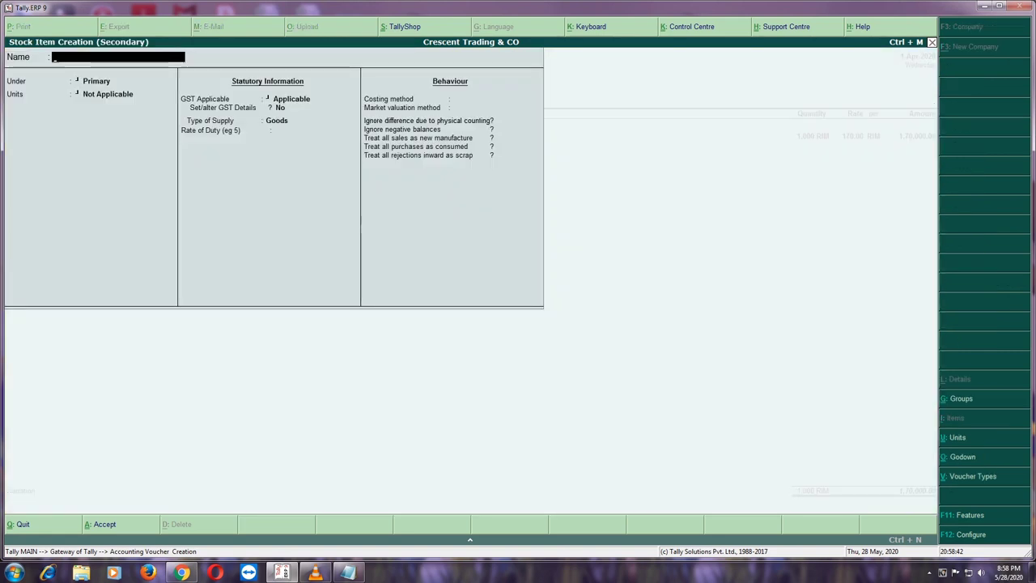
Step: Name the new stock item A4 Paper-Nos and keep it under the Primary group
{"action": "type", "text": "A"}
{"action": "key", "text": "BackSpace"}
{"action": "type", "text": "4 PAA"}
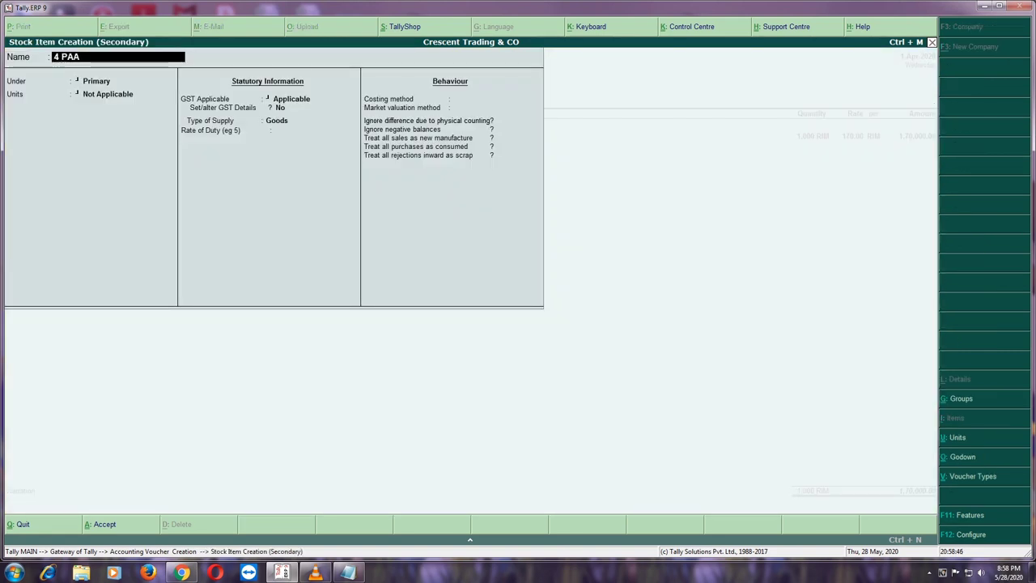
{"action": "key", "text": "BackSpace"}
{"action": "key", "text": "BackSpace"}
{"action": "key", "text": "BackSpace"}
{"action": "type", "text": "A"}
{"action": "key", "text": "BackSpace"}
{"action": "key", "text": "BackSpace"}
{"action": "key", "text": "BackSpace"}
{"action": "type", "text": "A"}
{"action": "type", "text": "Paper"}
{"action": "type", "text": "-N"}
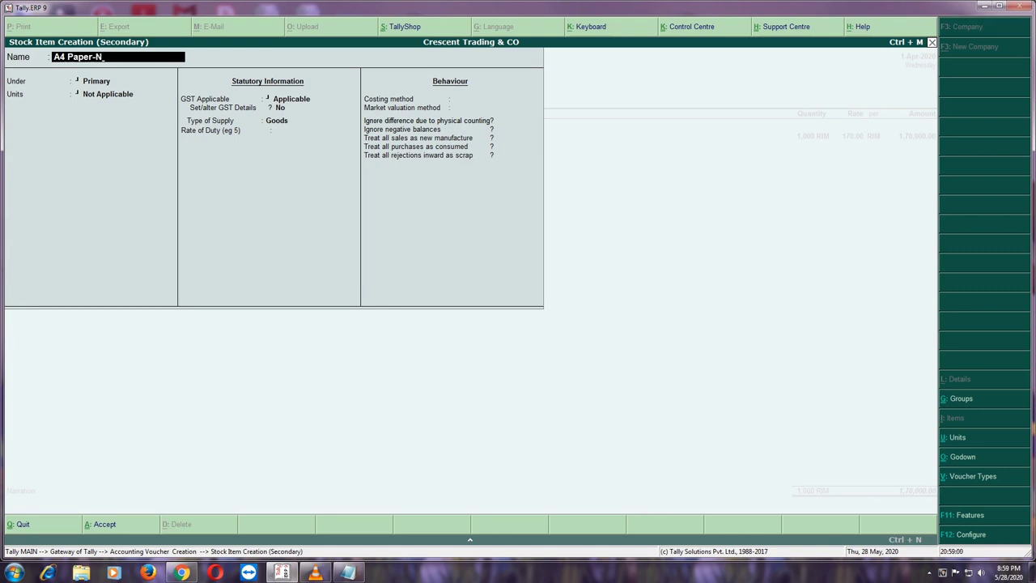
{"action": "type", "text": "os"}
{"action": "key", "text": "Return"}
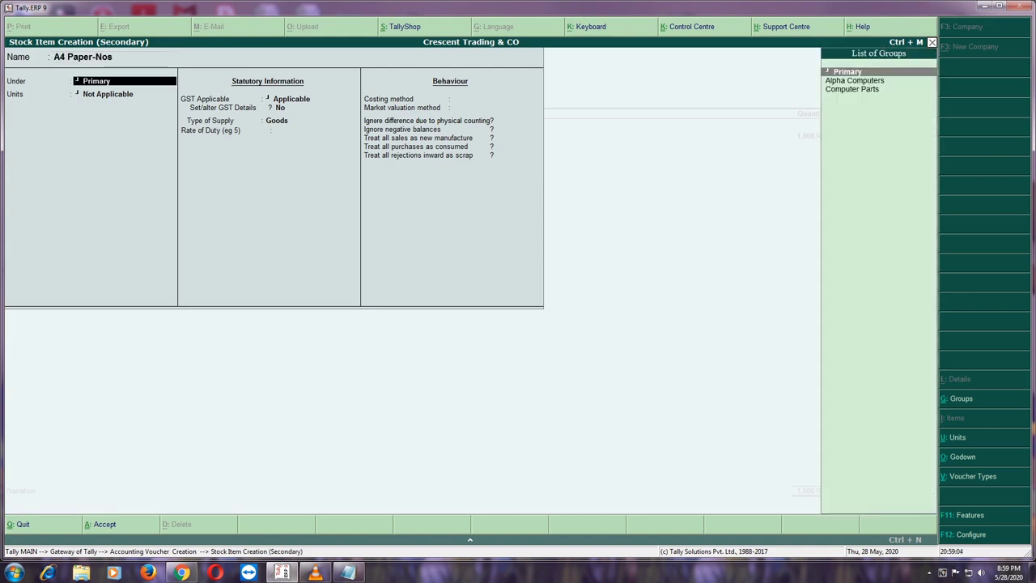
{"action": "key", "text": "Return"}
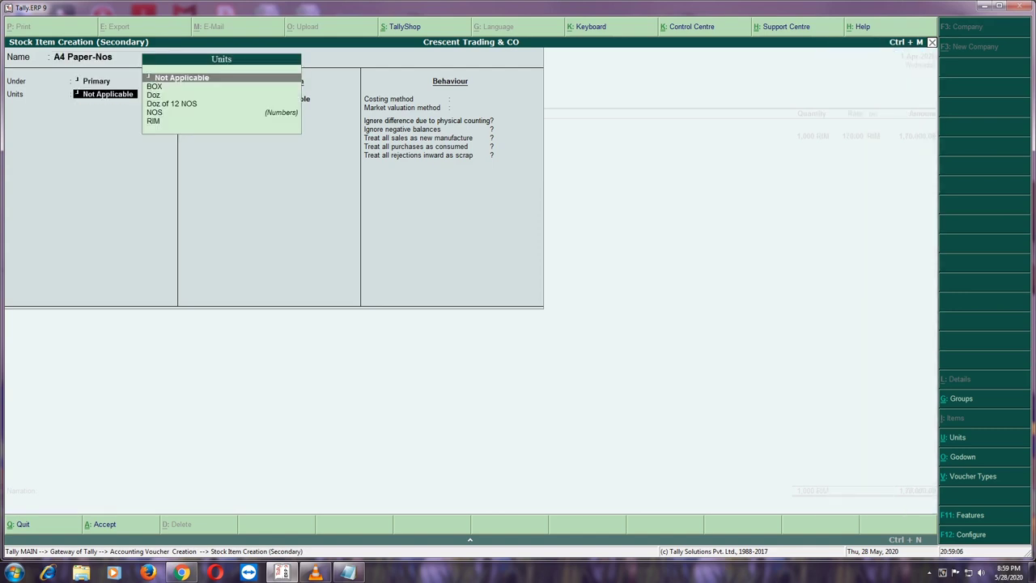
Step: Try to shorten the stock item's name to A4 Paper
{"action": "key", "text": "BackSpace"}
{"action": "key", "text": "BackSpace"}
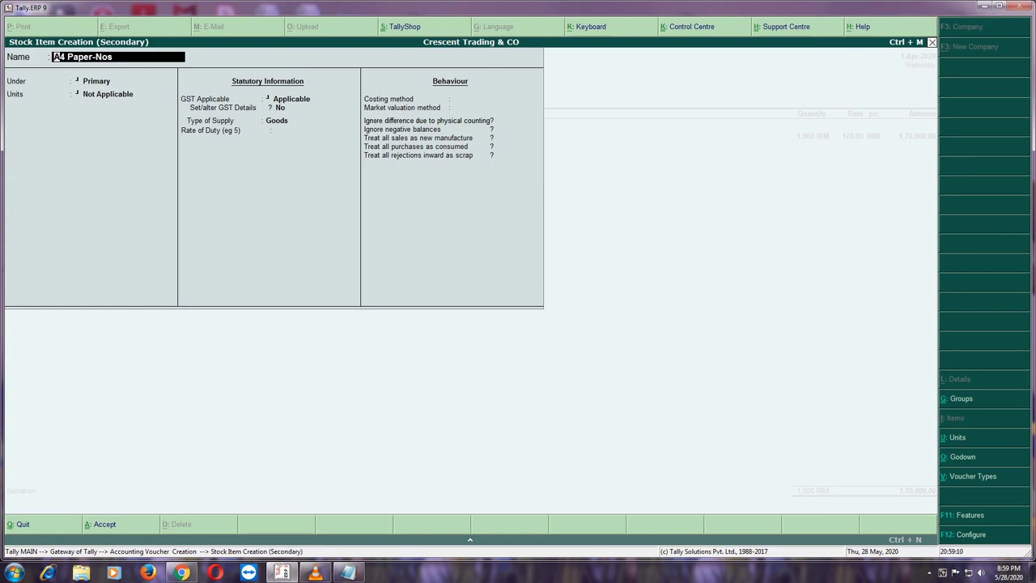
{"action": "key", "text": "BackSpace"}
{"action": "key", "text": "BackSpace"}
{"action": "key", "text": "BackSpace"}
{"action": "key", "text": "BackSpace"}
{"action": "key", "text": "Return"}
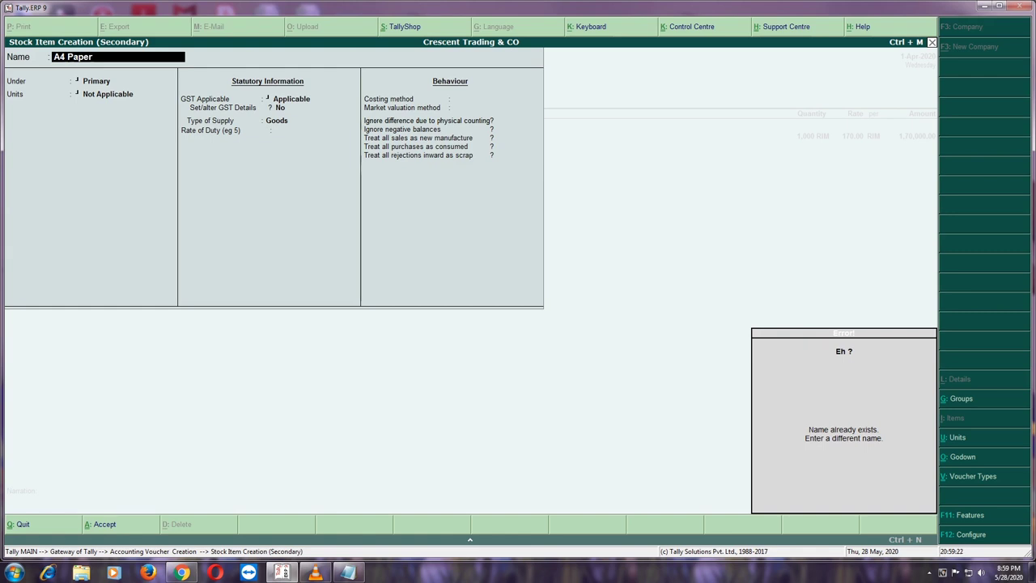
Step: Enter the name A4 Paper-Nos again, keep the item under Primary and choose NOS as its unit
{"action": "key", "text": "BackSpace"}
{"action": "type", "text": "A"}
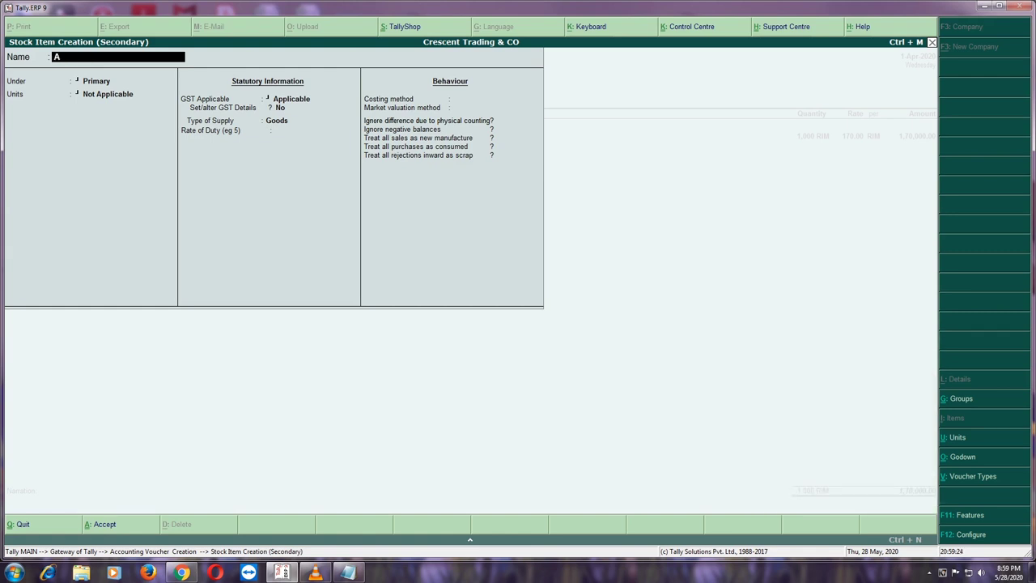
{"action": "type", "text": "4 Paper-Nos"}
{"action": "key", "text": "Return"}
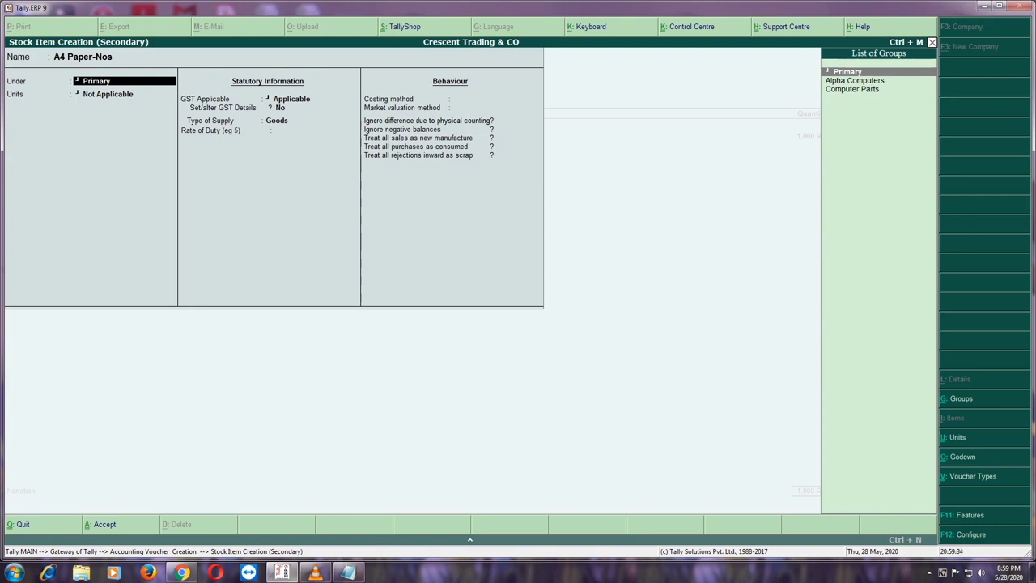
{"action": "key", "text": "Return"}
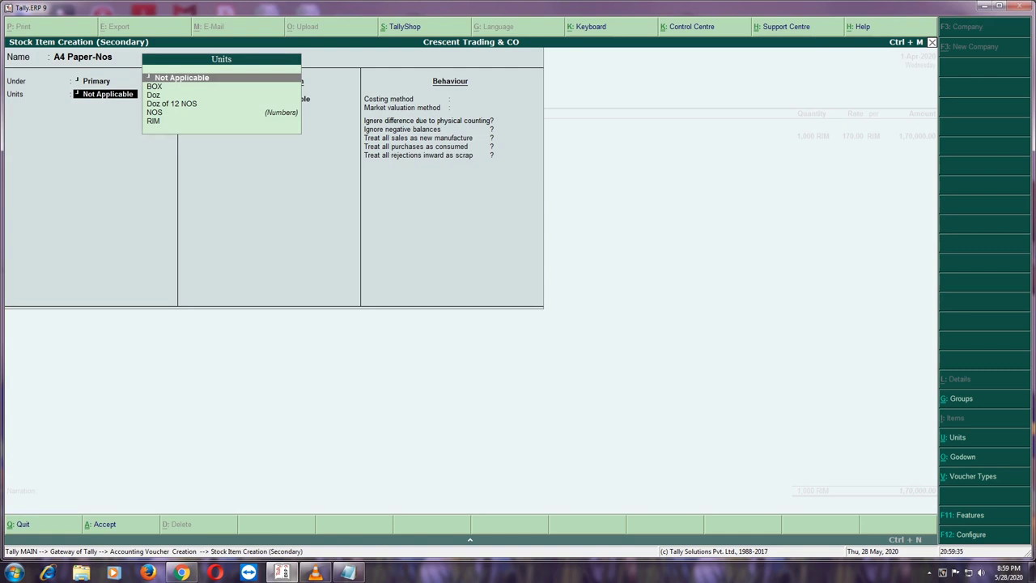
{"action": "key", "text": "Down"}
{"action": "key", "text": "Down"}
{"action": "key", "text": "Down"}
{"action": "key", "text": "Down"}
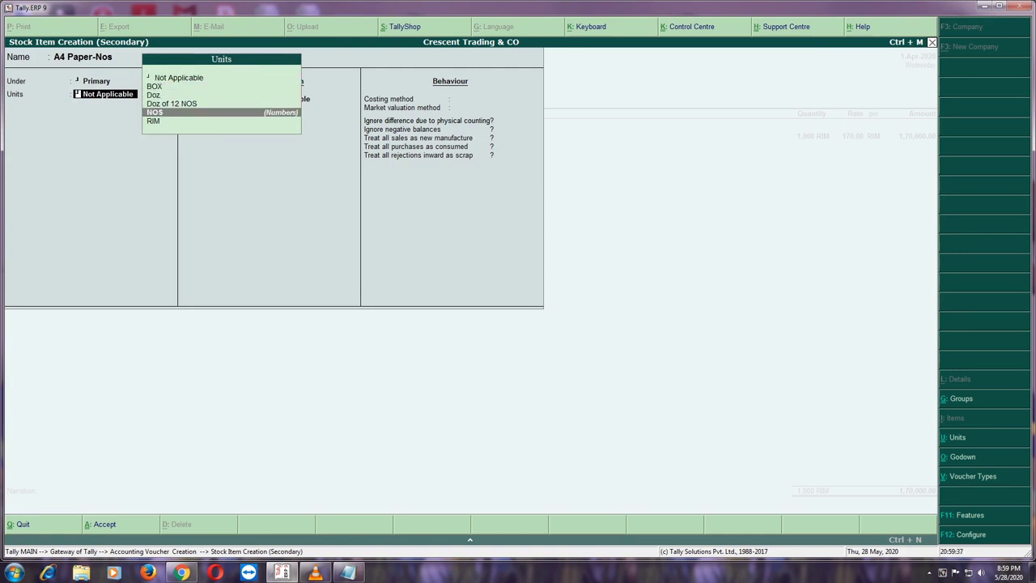
{"action": "key", "text": "Return"}
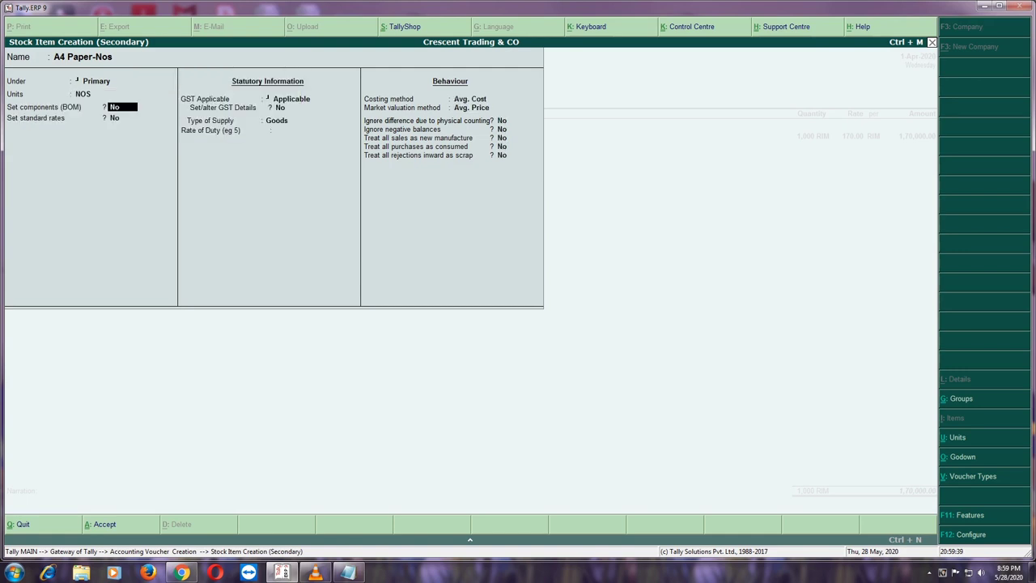
Step: Keep the default component, standard rate and behaviour settings of A4 Paper-Nos and leave GST as Applicable
{"action": "key", "text": "Return"}
{"action": "key", "text": "Return"}
{"action": "key", "text": "Return"}
{"action": "key", "text": "Return"}
{"action": "key", "text": "Return"}
{"action": "key", "text": "Up"}
{"action": "key", "text": "Up"}
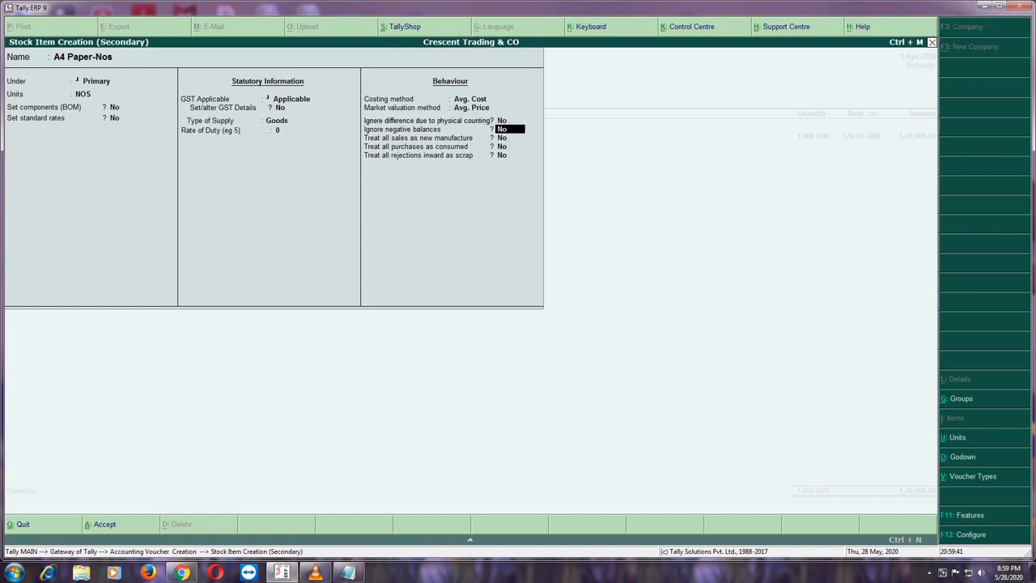
{"action": "key", "text": "Up"}
{"action": "key", "text": "Up"}
{"action": "key", "text": "Up"}
{"action": "key", "text": "Up"}
{"action": "key", "text": "Up"}
{"action": "key", "text": "Up"}
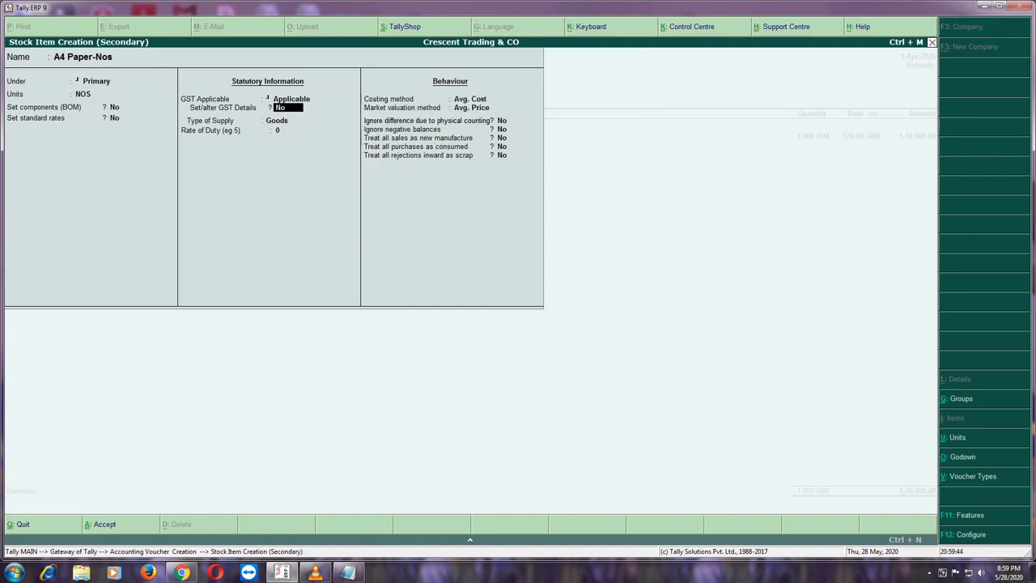
{"action": "key", "text": "Up"}
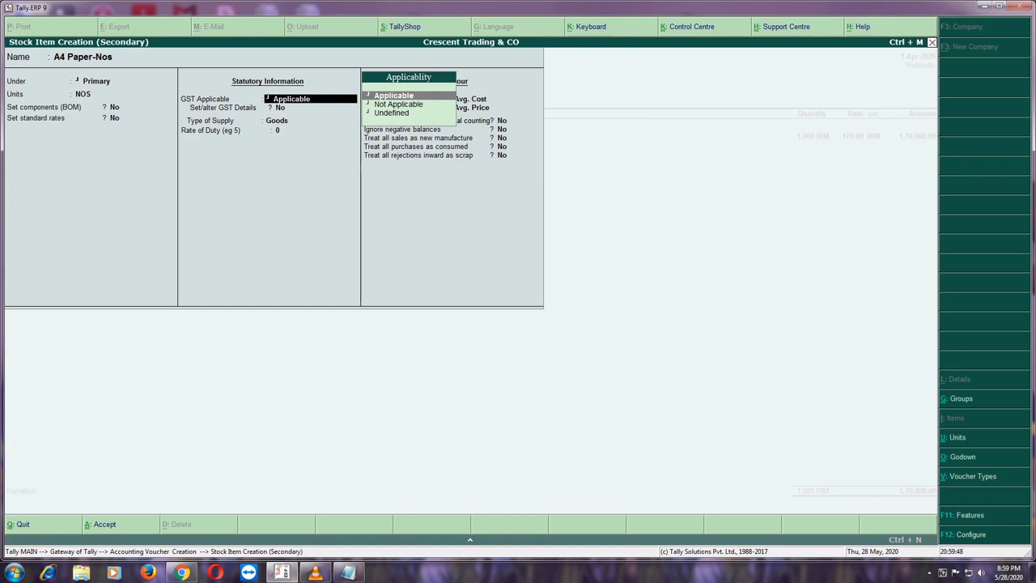
{"action": "key", "text": "Down"}
{"action": "key", "text": "Down"}
{"action": "key", "text": "Up"}
{"action": "key", "text": "Up"}
{"action": "key", "text": "Return"}
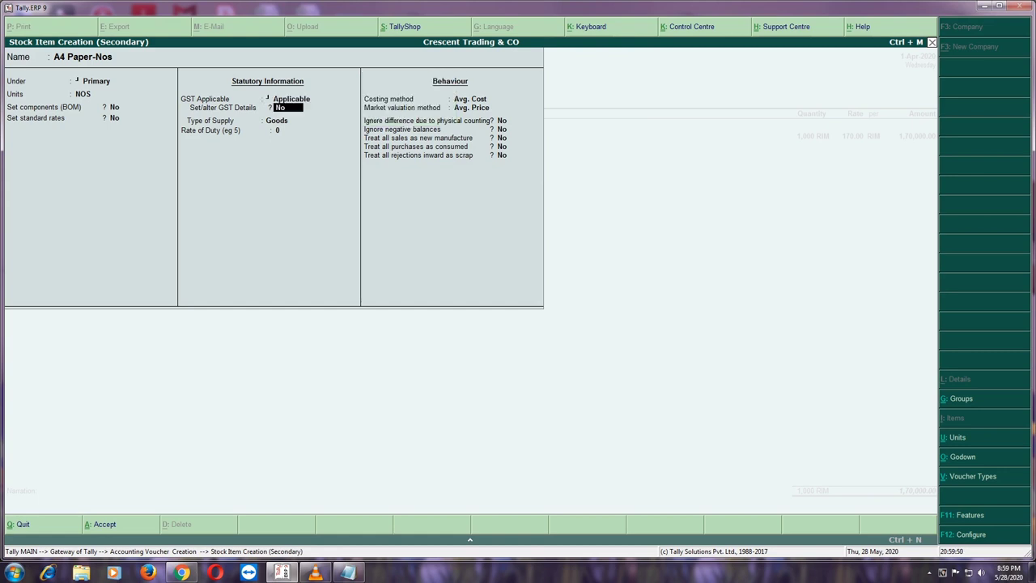
Step: Turn on the GST details for A4 Paper-Nos and set their description to Copier
{"action": "type", "text": "yes"}
{"action": "key", "text": "Return"}
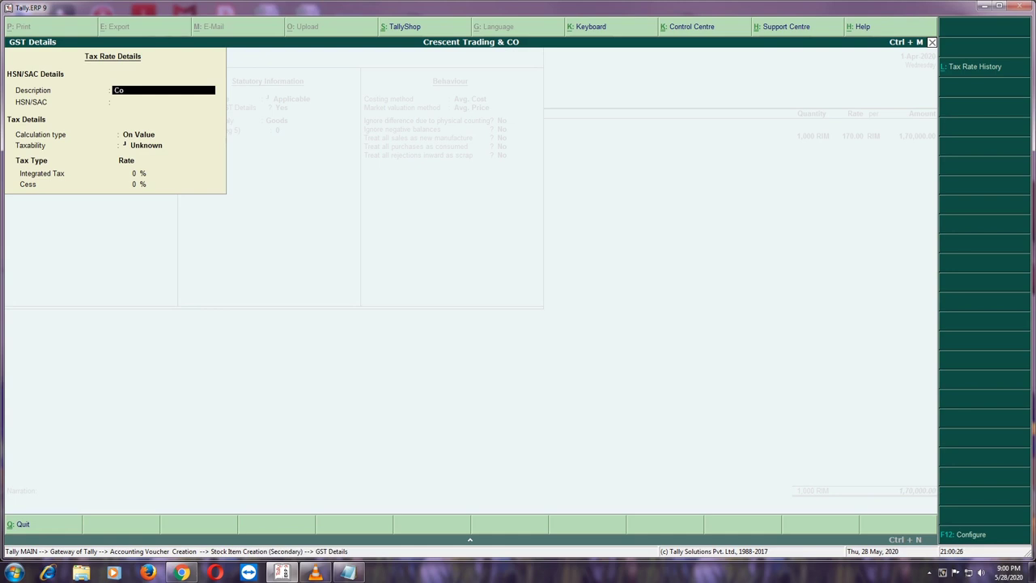
{"action": "left_click", "coordinate": [163, 102]}
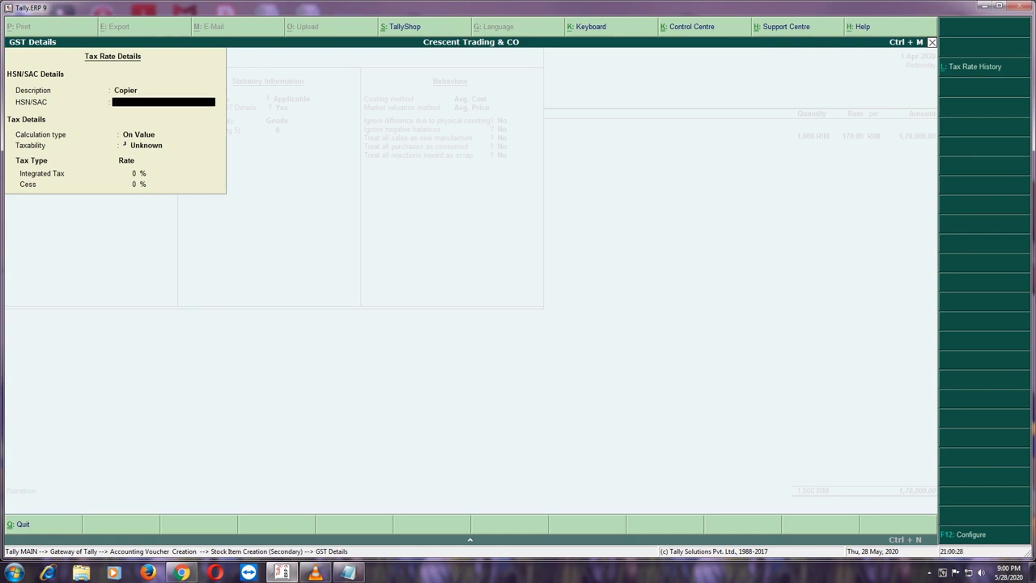
Step: Switch to the browser, search Google for "hsn code for copier paper" and return to Tally.ERP 9
{"action": "key", "text": "alt+Tab"}
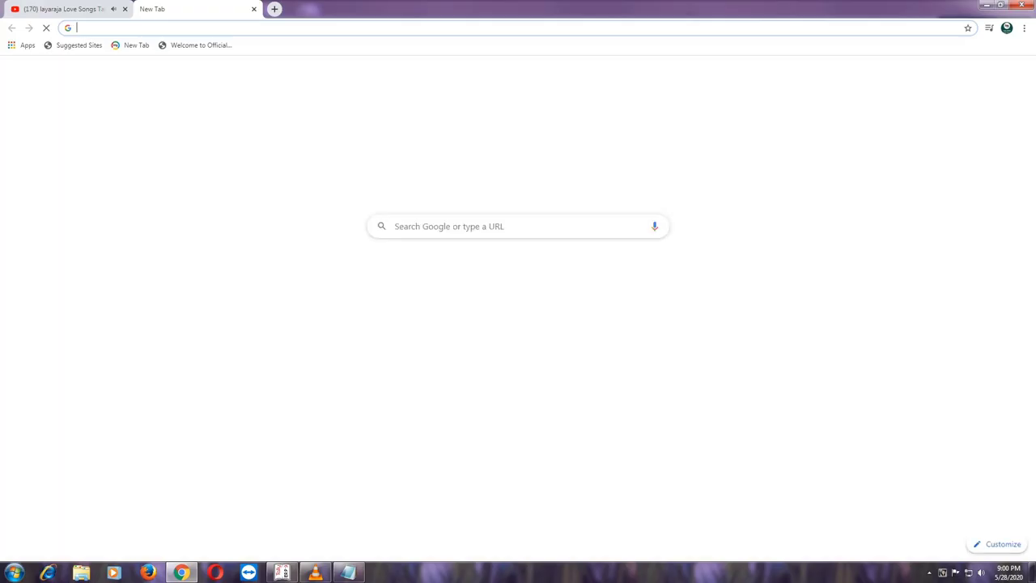
{"action": "type", "text": "HSN"}
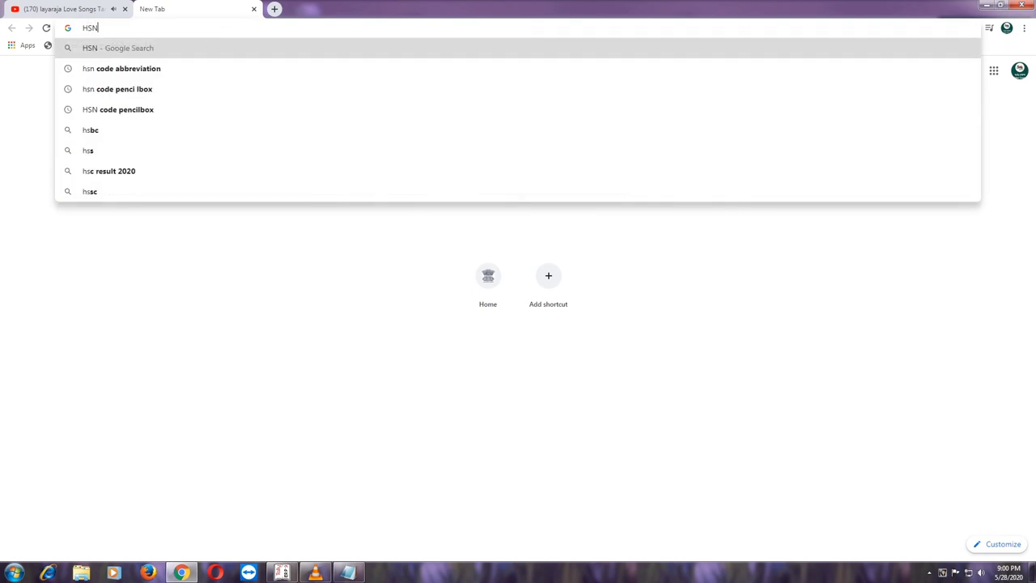
{"action": "type", "text": " code for"}
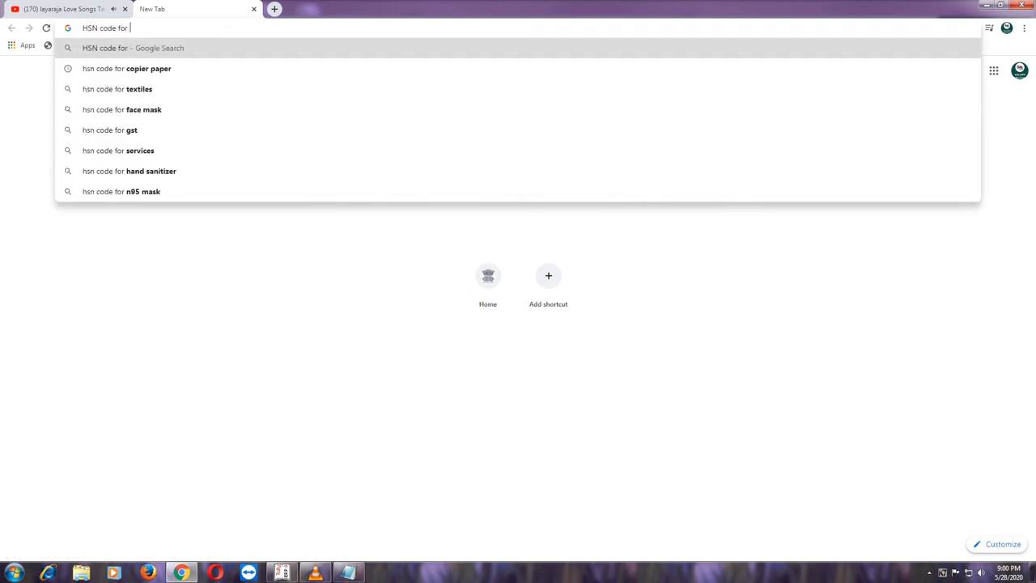
{"action": "key", "text": "Down"}
{"action": "key", "text": "Return"}
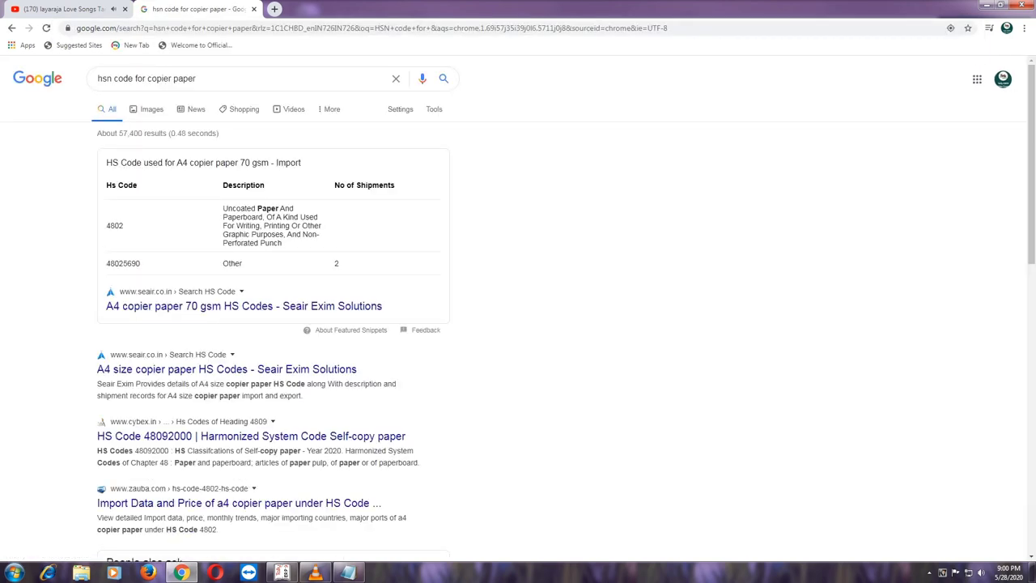
{"action": "key", "text": "alt+Tab"}
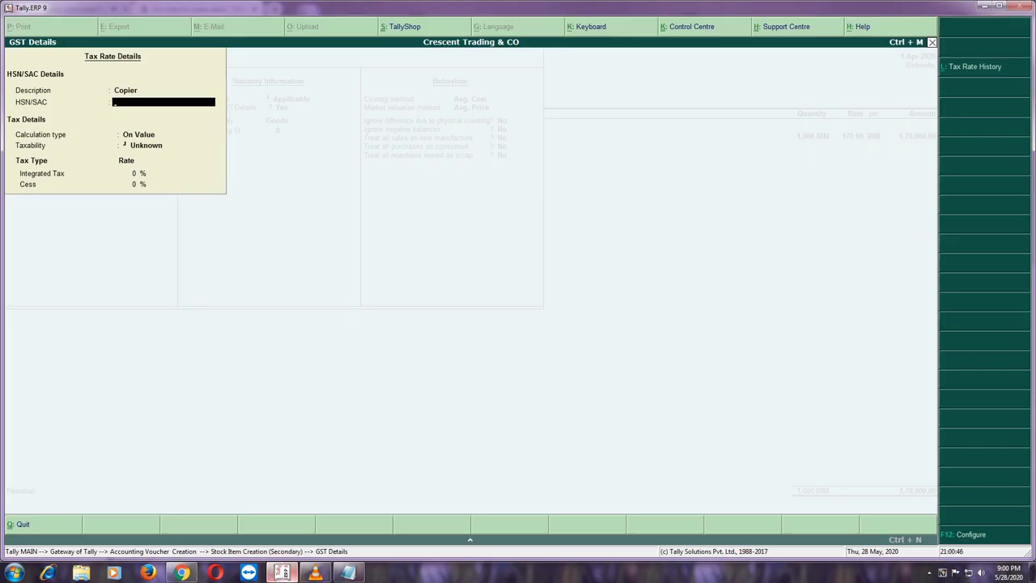
Step: Set the HSN/SAC to 4802, with calculation On Value, taxability Taxable and an Integrated Tax rate of 18%
{"action": "type", "text": "4802"}
{"action": "key", "text": "Return"}
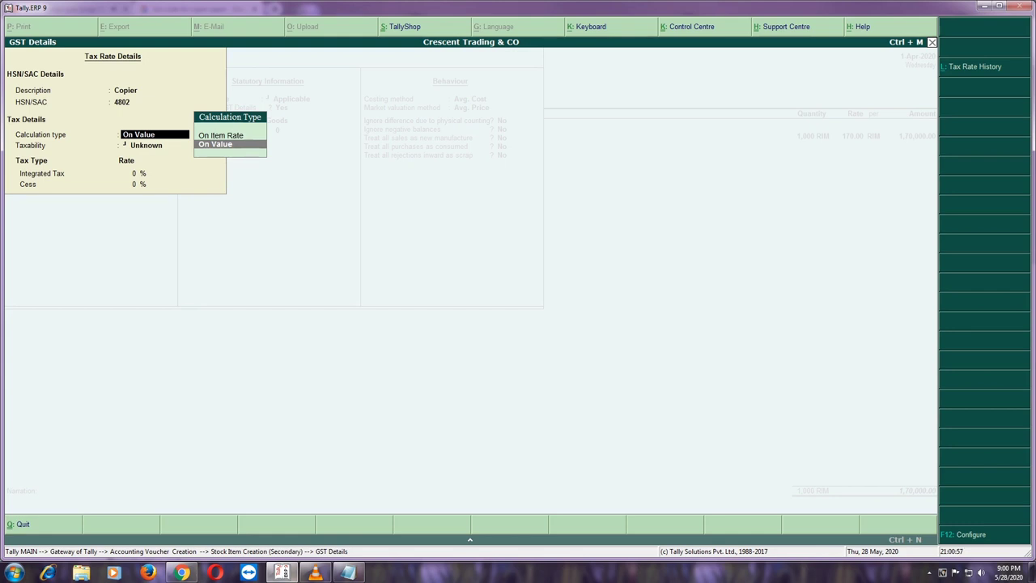
{"action": "key", "text": "Return"}
{"action": "key", "text": "Down"}
{"action": "key", "text": "Down"}
{"action": "key", "text": "Down"}
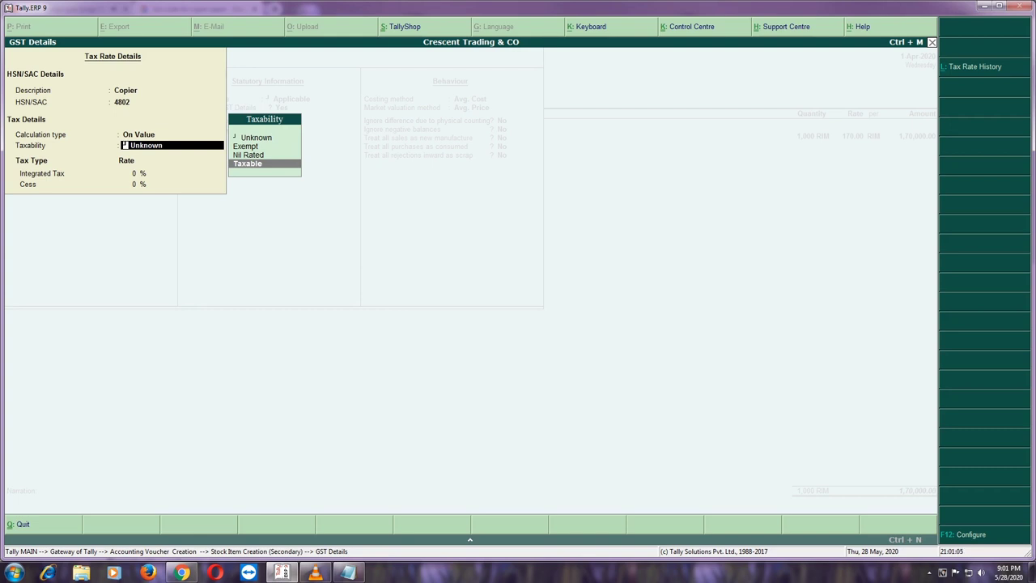
{"action": "key", "text": "Return"}
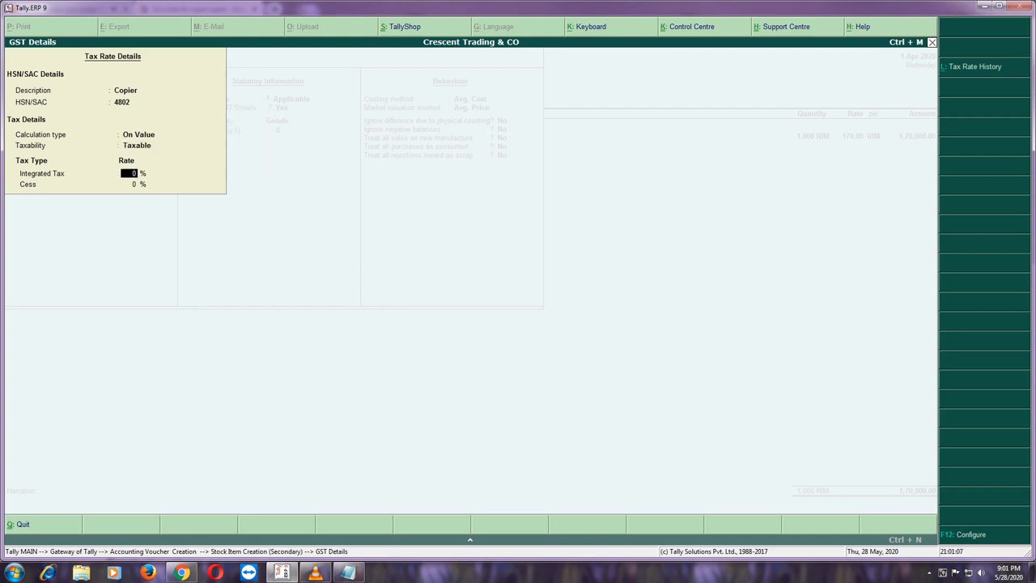
{"action": "type", "text": "18"}
{"action": "key", "text": "Return"}
{"action": "key", "text": "Return"}
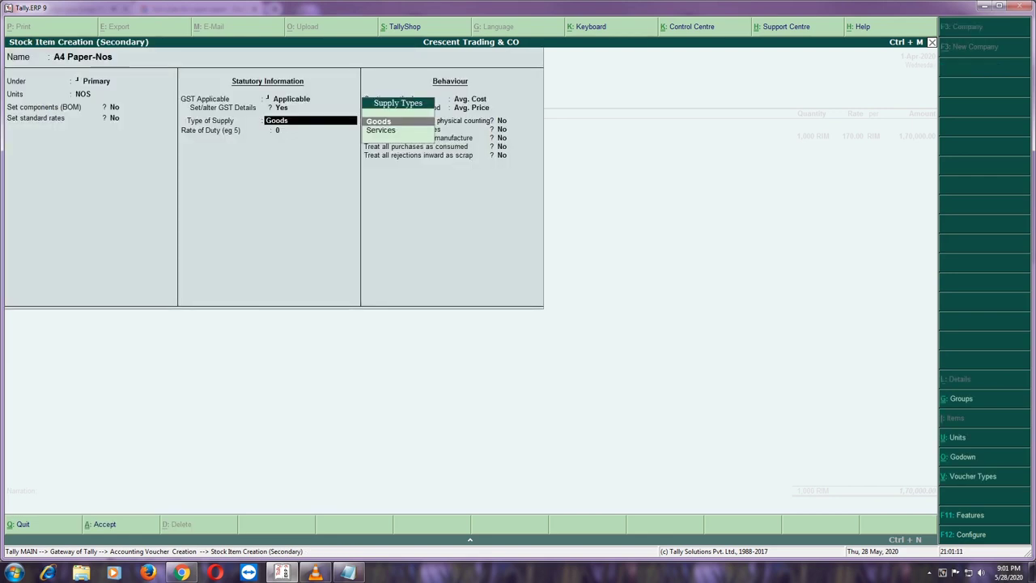
Step: Keep Goods as the type of supply and save A4 Paper-Nos with the remaining defaults
{"action": "key", "text": "Down"}
{"action": "key", "text": "Up"}
{"action": "key", "text": "Return"}
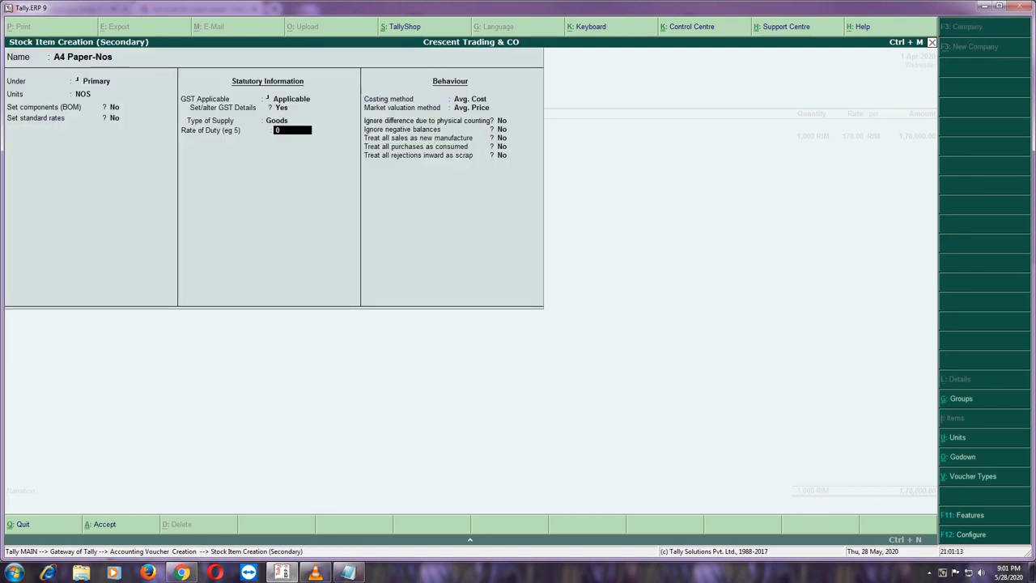
{"action": "key", "text": "Return"}
{"action": "key", "text": "Return"}
{"action": "key", "text": "Return"}
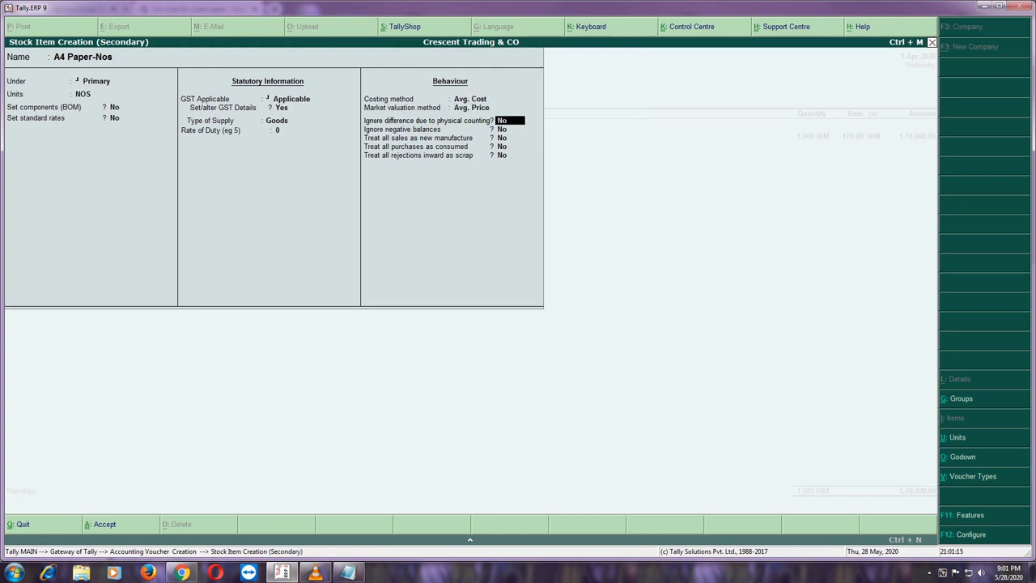
{"action": "key", "text": "Return"}
{"action": "key", "text": "Return"}
{"action": "key", "text": "Return"}
{"action": "key", "text": "Return"}
{"action": "key", "text": "Return"}
{"action": "key", "text": "Return"}
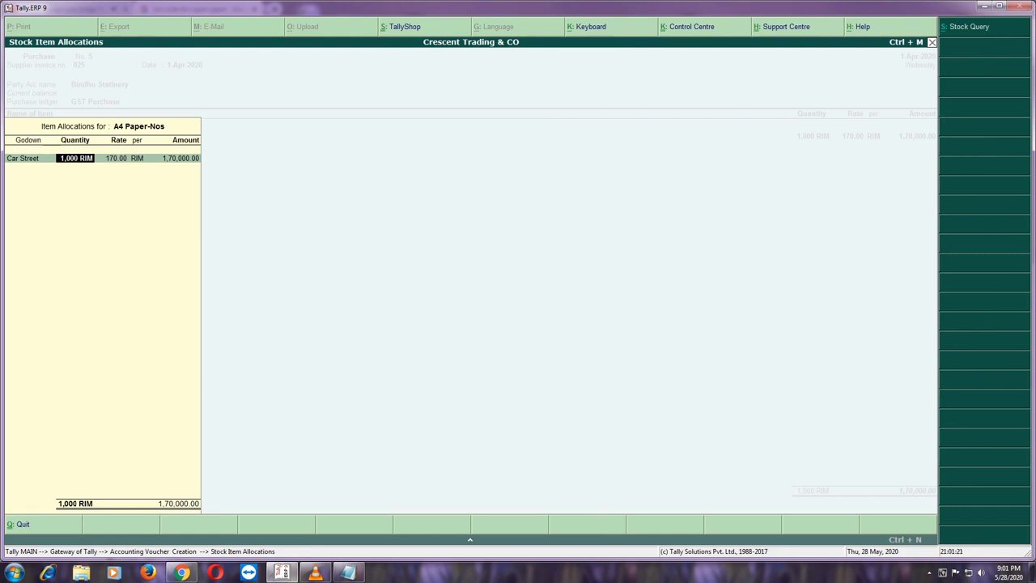
Step: Clear the old RIM quantity and rate from the Car Street allocation and enter a quantity of 1,000 NOS
{"action": "key", "text": "BackSpace"}
{"action": "key", "text": "BackSpace"}
{"action": "key", "text": "BackSpace"}
{"action": "key", "text": "BackSpace"}
{"action": "key", "text": "BackSpace"}
{"action": "key", "text": "BackSpace"}
{"action": "key", "text": "BackSpace"}
{"action": "key", "text": "BackSpace"}
{"action": "key", "text": "BackSpace"}
{"action": "key", "text": "Return"}
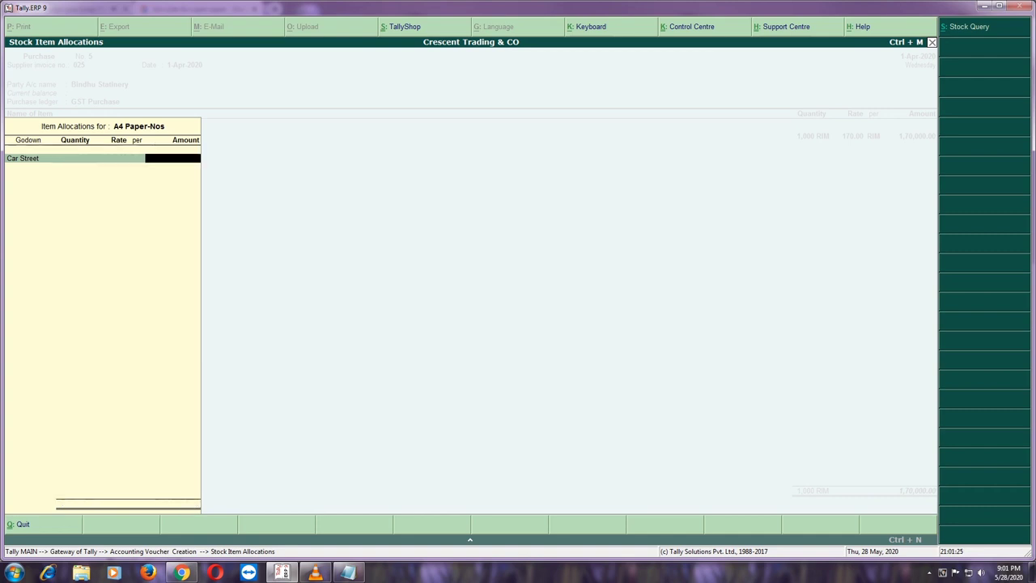
{"action": "key", "text": "BackSpace"}
{"action": "type", "text": "1000"}
{"action": "key", "text": "Return"}
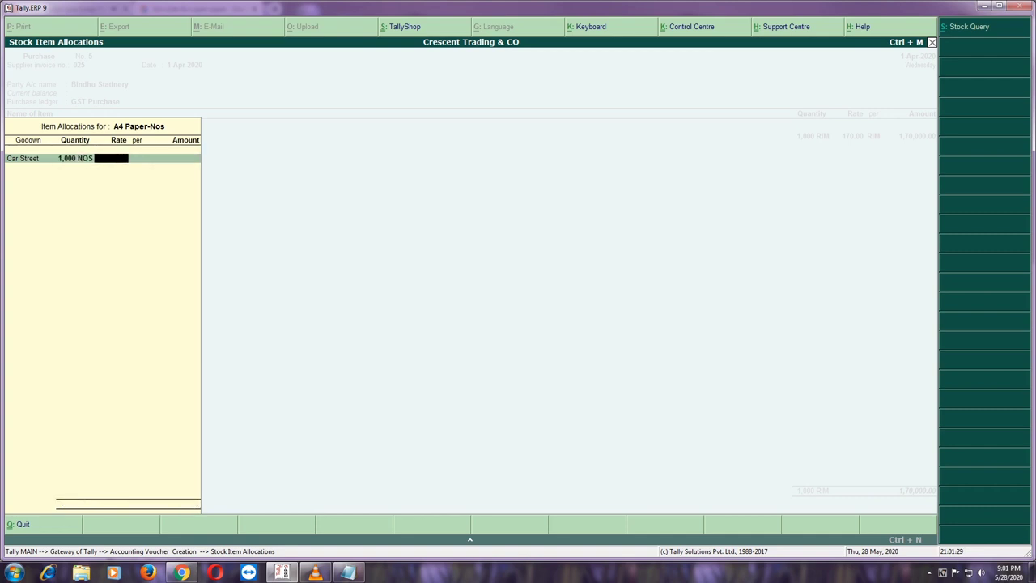
Step: Check the rate in the Notepad file, set it to 145.00 per NOS and complete the item line with description B2B
{"action": "key", "text": "alt+Tab"}
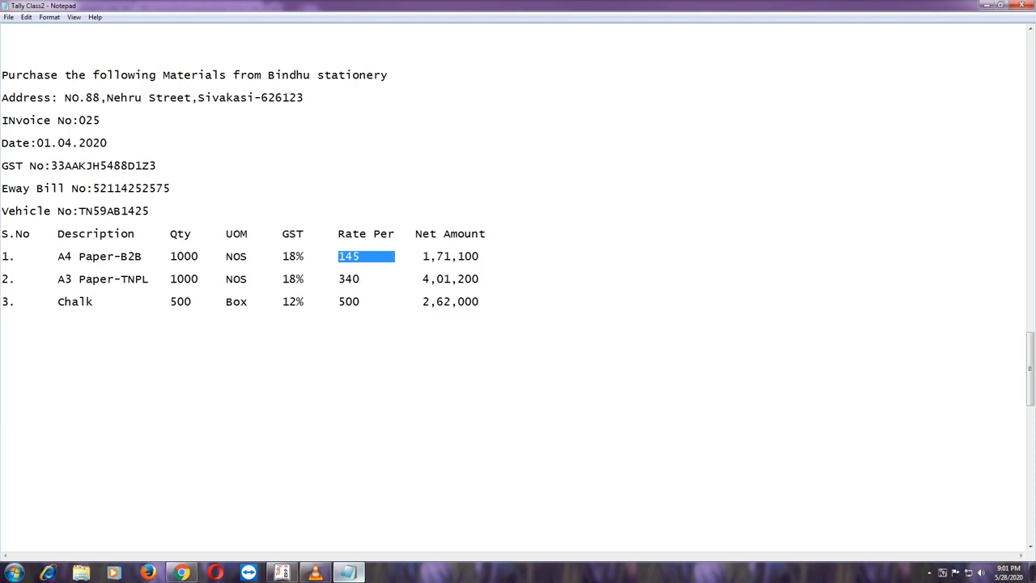
{"action": "key", "text": "alt+Tab"}
{"action": "type", "text": "145"}
{"action": "key", "text": "Return"}
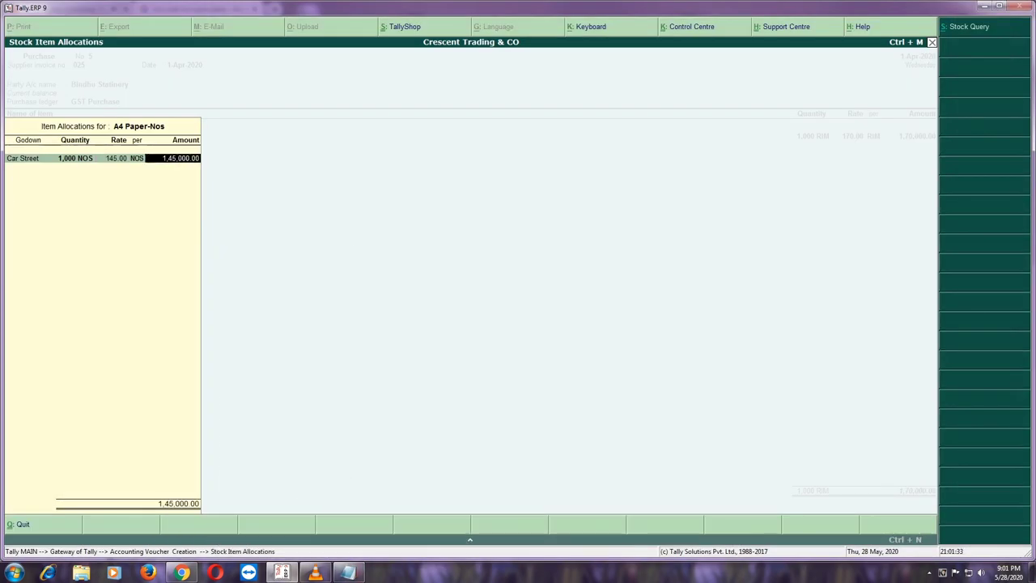
{"action": "key", "text": "Return"}
{"action": "key", "text": "Return"}
{"action": "key", "text": "Return"}
{"action": "key", "text": "Return"}
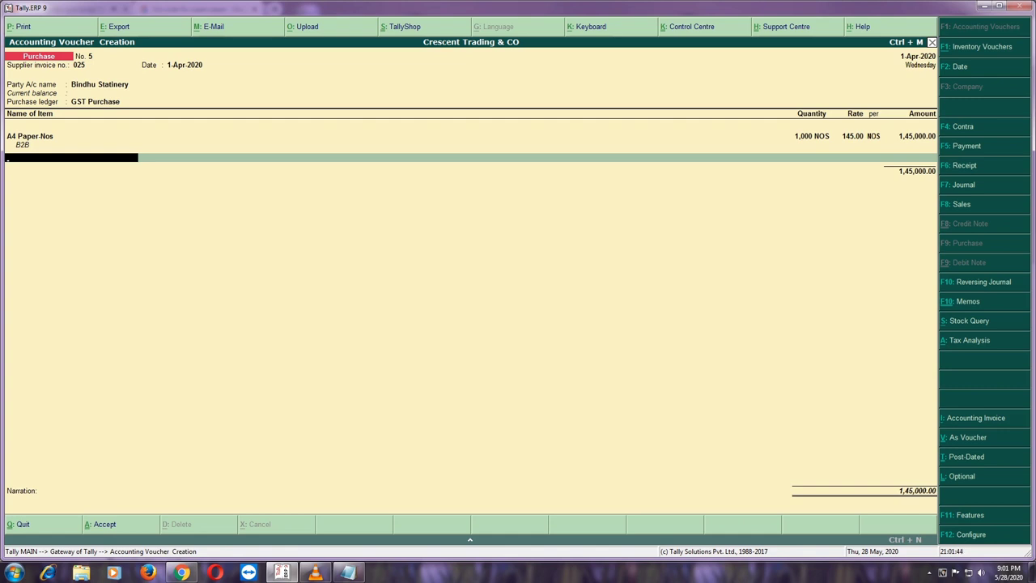
Step: Start a new stock item from the voucher's next item line and name it A3 Paper-Nos
{"action": "key", "text": "alt+c"}
{"action": "type", "text": "A"}
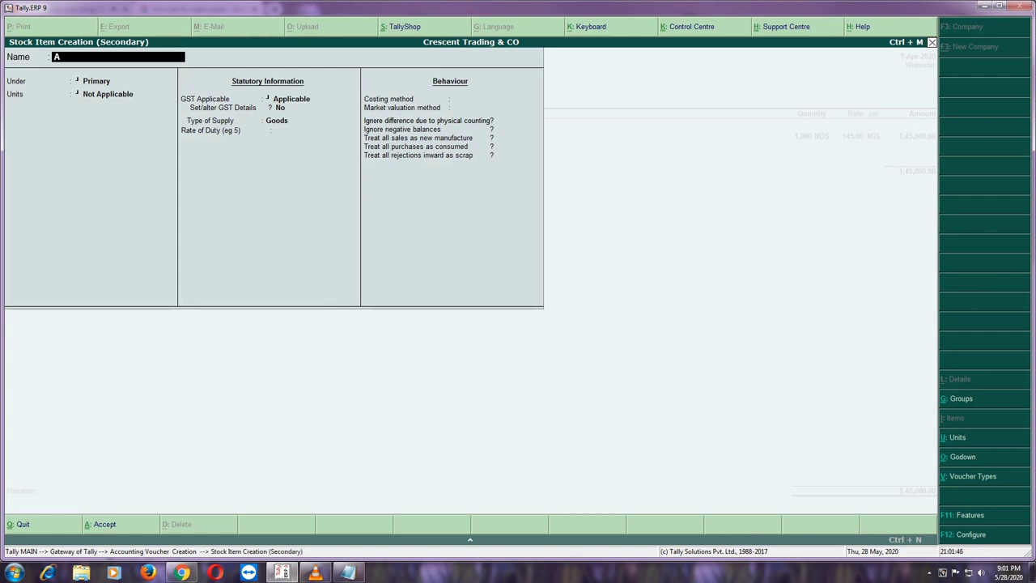
{"action": "type", "text": "3Pap"}
{"action": "key", "text": "BackSpace"}
{"action": "key", "text": "BackSpace"}
{"action": "key", "text": "BackSpace"}
{"action": "key", "text": "BackSpace"}
{"action": "type", "text": "Paper-N"}
{"action": "key", "text": "Return"}
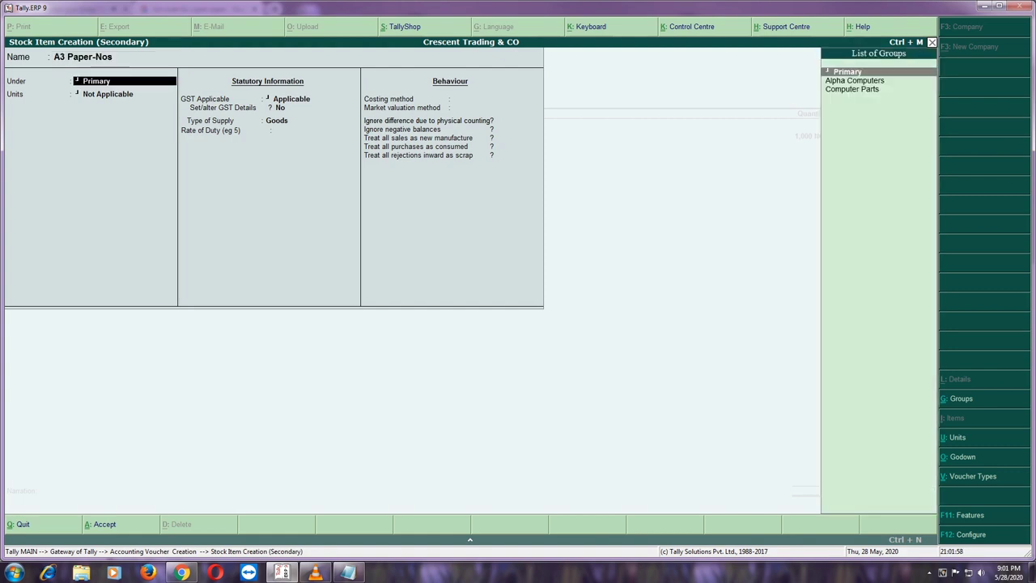
Step: Keep A3 Paper-Nos under the Primary group and set its unit to NOS
{"action": "key", "text": "Return"}
{"action": "key", "text": "Down"}
{"action": "key", "text": "Down"}
{"action": "key", "text": "Down"}
{"action": "key", "text": "Down"}
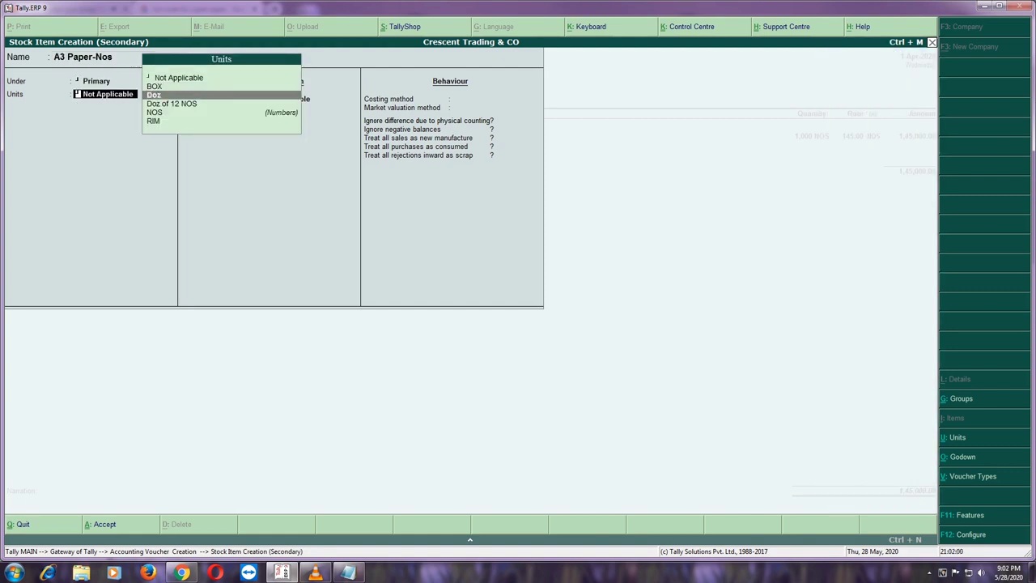
{"action": "key", "text": "Return"}
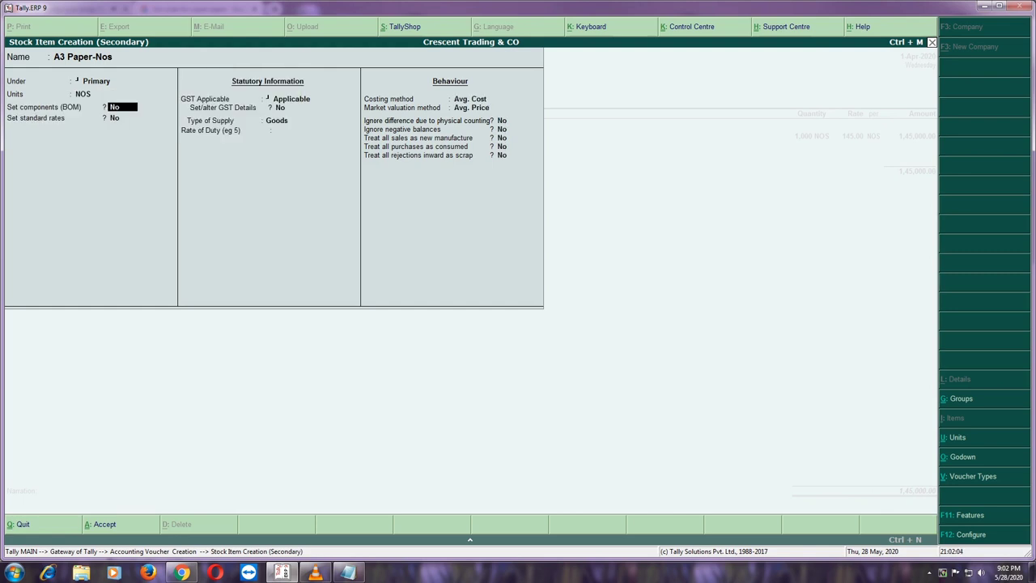
Step: Keep the default component and rate options, enable GST details for A3 Paper-Nos and enter the description Copiers
{"action": "key", "text": "Return"}
{"action": "key", "text": "Return"}
{"action": "key", "text": "Return"}
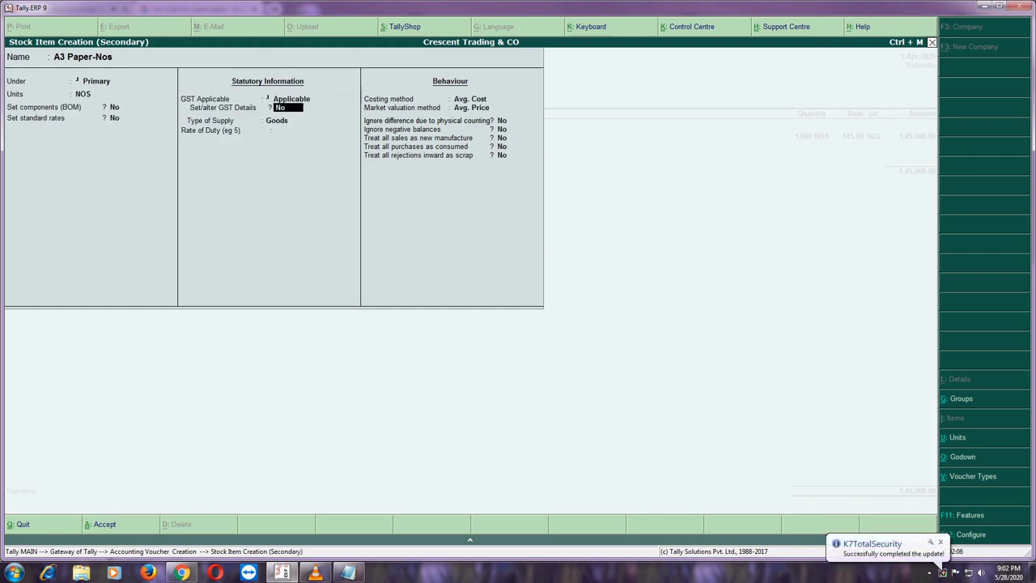
{"action": "type", "text": "yes"}
{"action": "key", "text": "Return"}
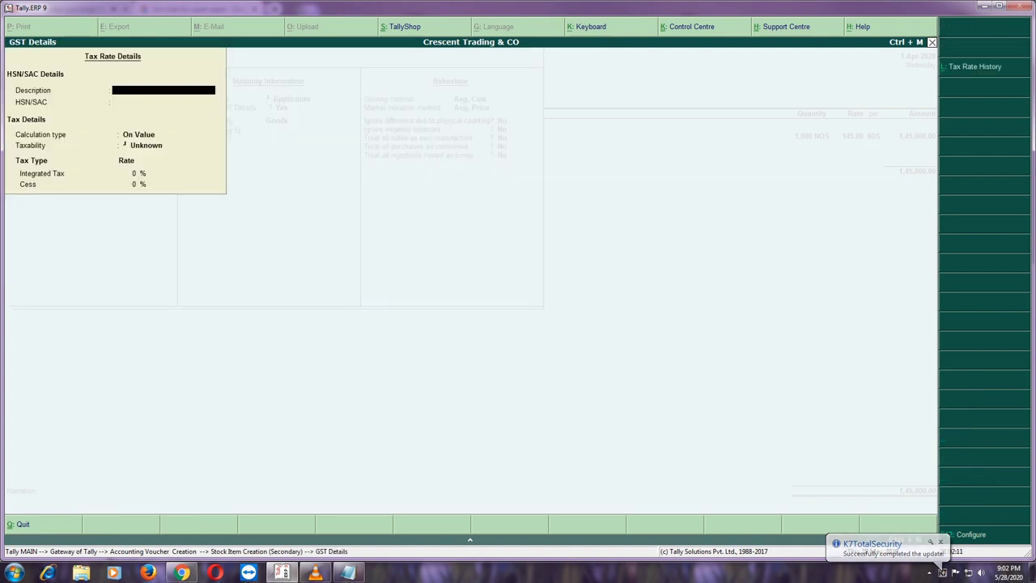
{"action": "type", "text": "Copier"}
{"action": "type", "text": "s"}
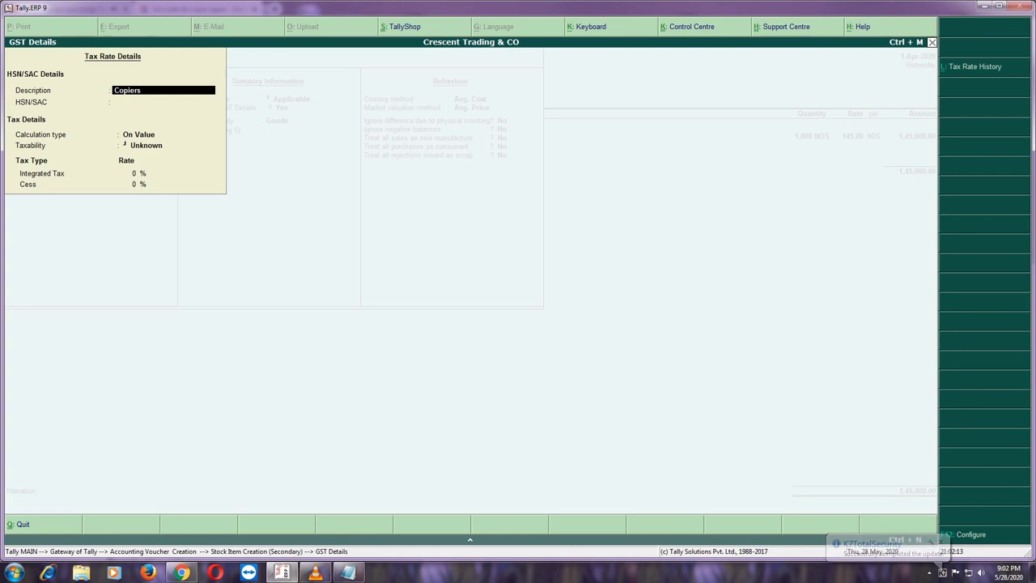
{"action": "key", "text": "Return"}
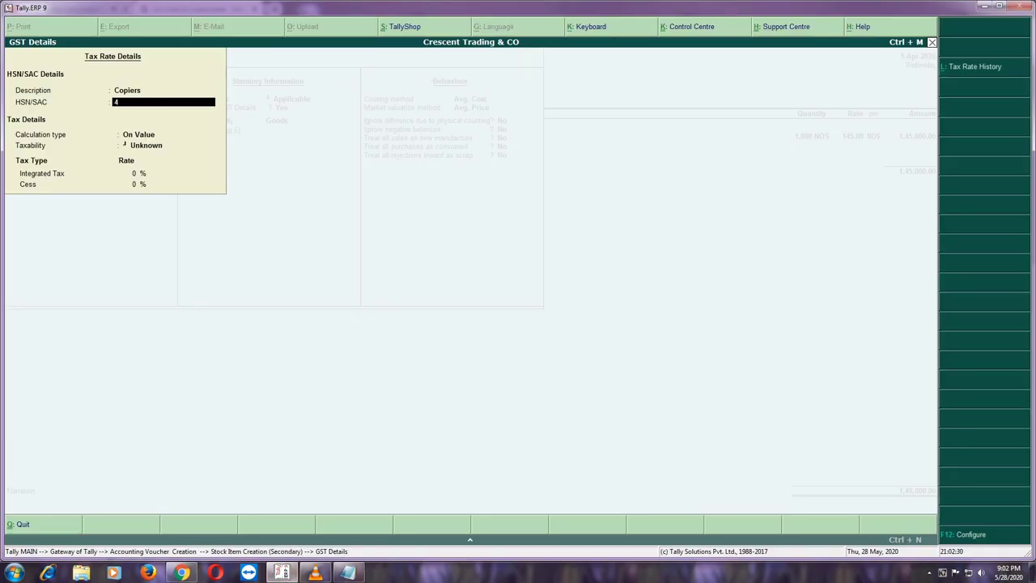
Step: Enter HSN/SAC 4802 for the A3 paper, calculated On Value, with taxability Taxable and Integrated Tax at 18%
{"action": "type", "text": "4802"}
{"action": "key", "text": "Return"}
{"action": "key", "text": "Return"}
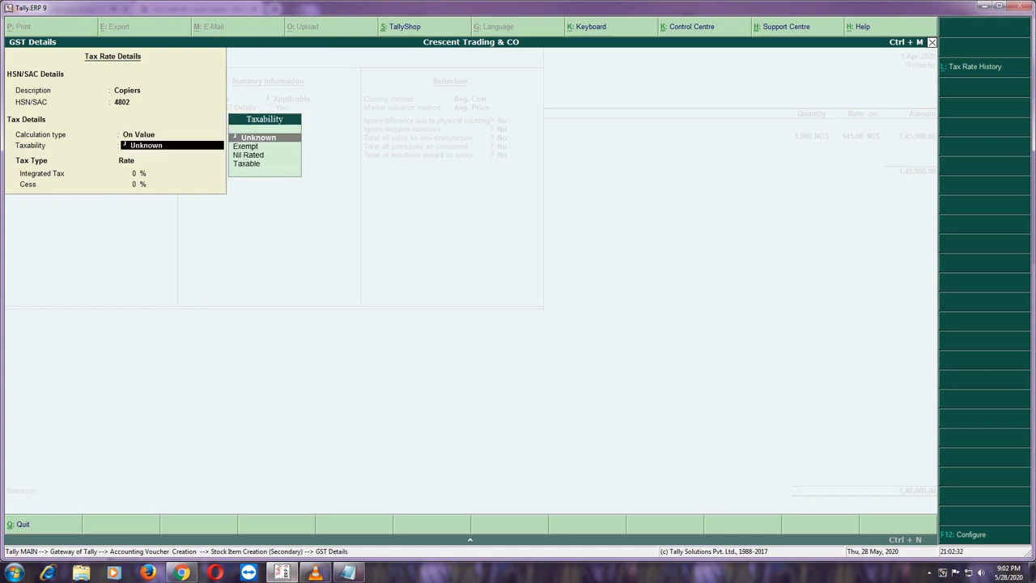
{"action": "key", "text": "Down"}
{"action": "key", "text": "Down"}
{"action": "key", "text": "Down"}
{"action": "key", "text": "Return"}
{"action": "type", "text": "1"}
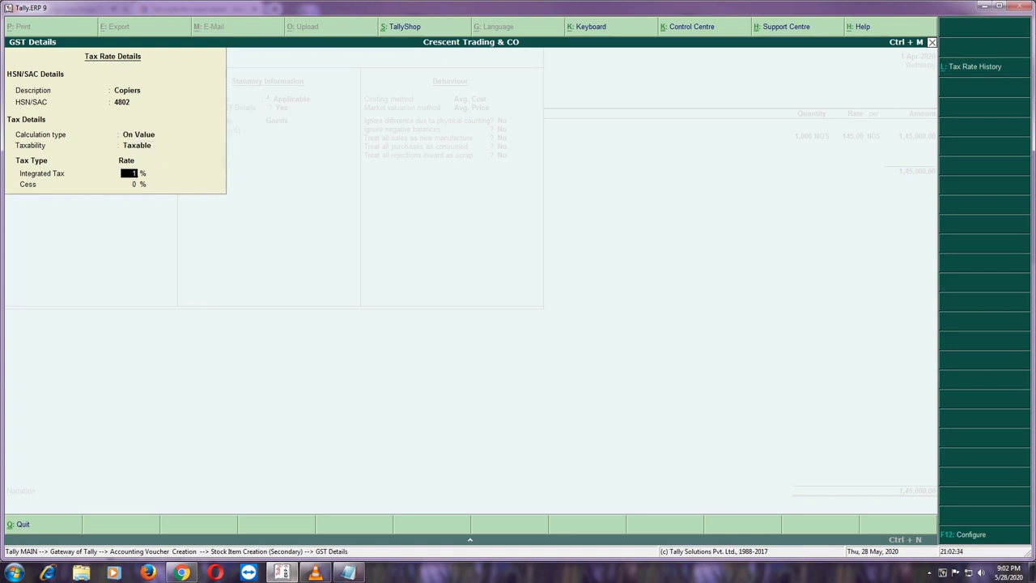
{"action": "type", "text": "2"}
{"action": "key", "text": "Return"}
{"action": "key", "text": "Return"}
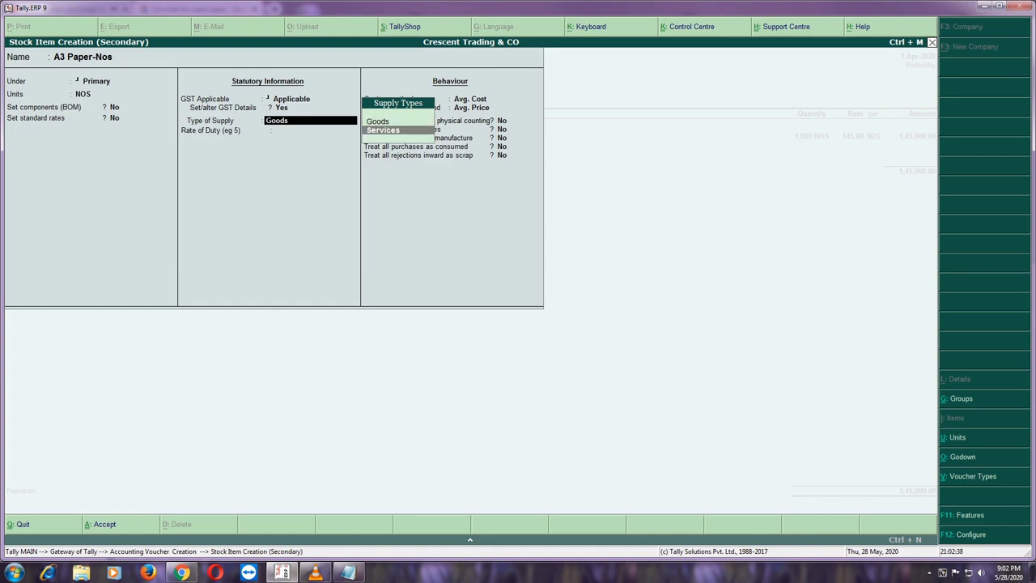
Step: Keep Goods as the A3 paper's supply type, accept the remaining defaults and save the stock item
{"action": "key", "text": "Return"}
{"action": "key", "text": "Return"}
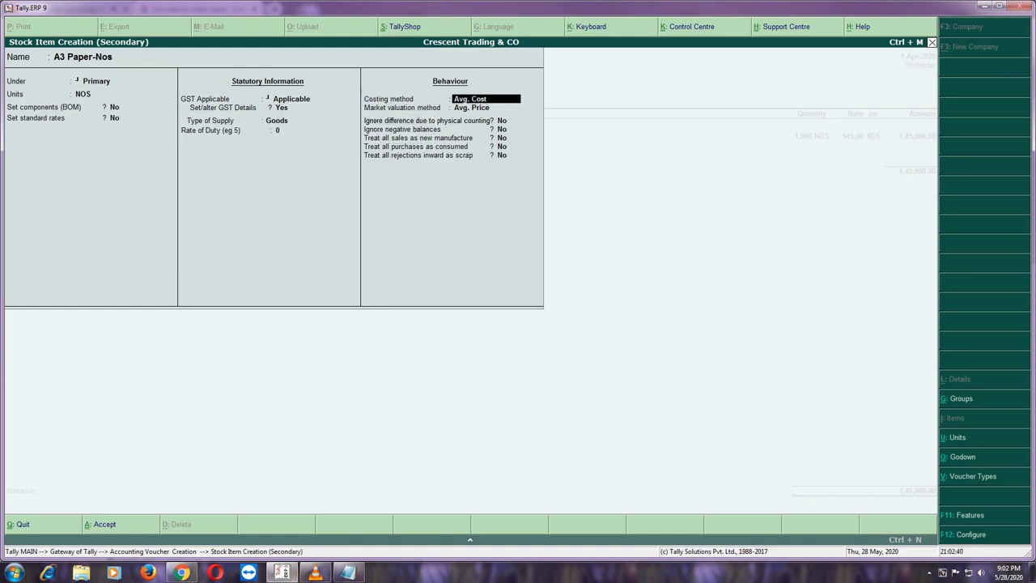
{"action": "key", "text": "Return"}
{"action": "key", "text": "Return"}
{"action": "key", "text": "Return"}
{"action": "key", "text": "Return"}
{"action": "key", "text": "Return"}
{"action": "key", "text": "Return"}
{"action": "key", "text": "Return"}
{"action": "key", "text": "Return"}
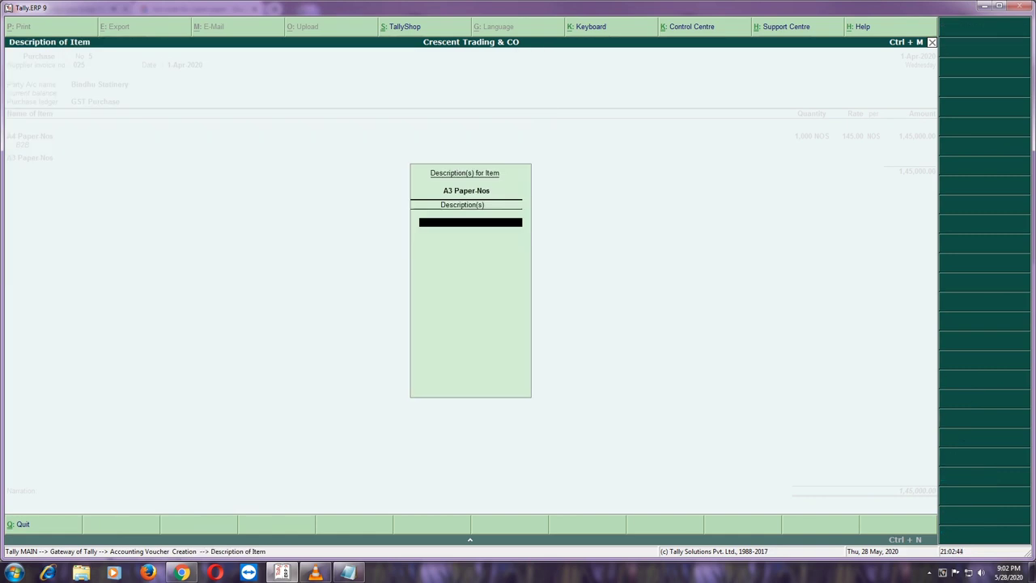
Step: Enter the description TNPL for the A3 Paper-Nos line and choose the Car Street godown for its allocation
{"action": "type", "text": "TNPL"}
{"action": "key", "text": "Return"}
{"action": "key", "text": "Return"}
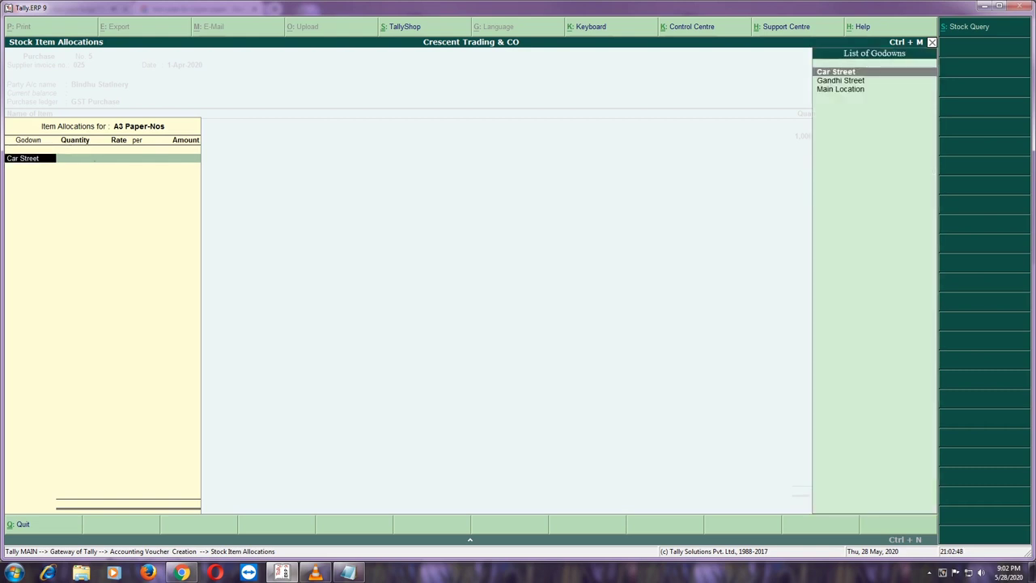
{"action": "key", "text": "Down"}
{"action": "key", "text": "Down"}
{"action": "key", "text": "Up"}
{"action": "key", "text": "Up"}
{"action": "key", "text": "Return"}
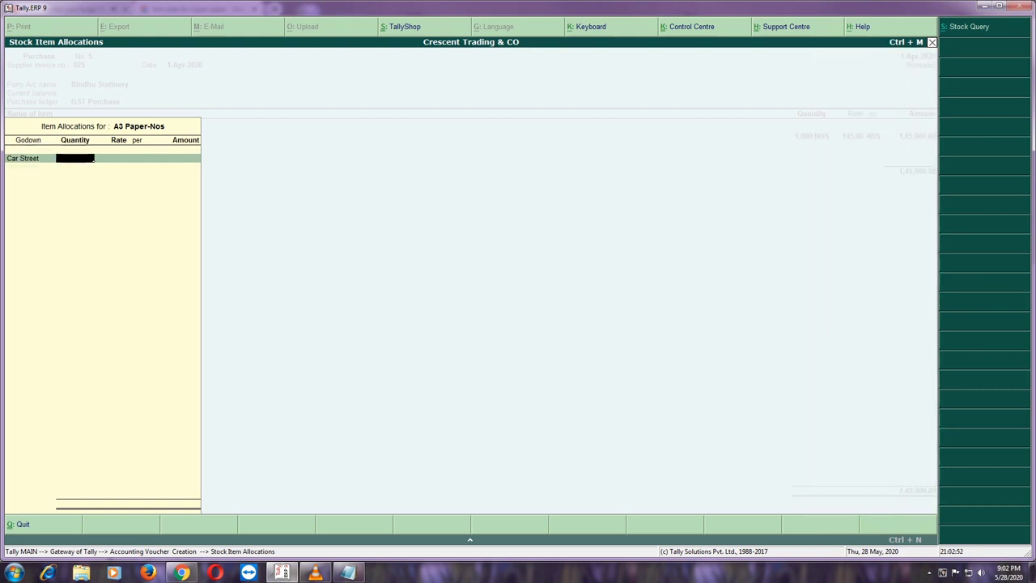
Step: Allocate 1,000 NOS of A3 paper at the Notepad file's rate of 340.00 per NOS and complete the line
{"action": "type", "text": "1000"}
{"action": "key", "text": "Return"}
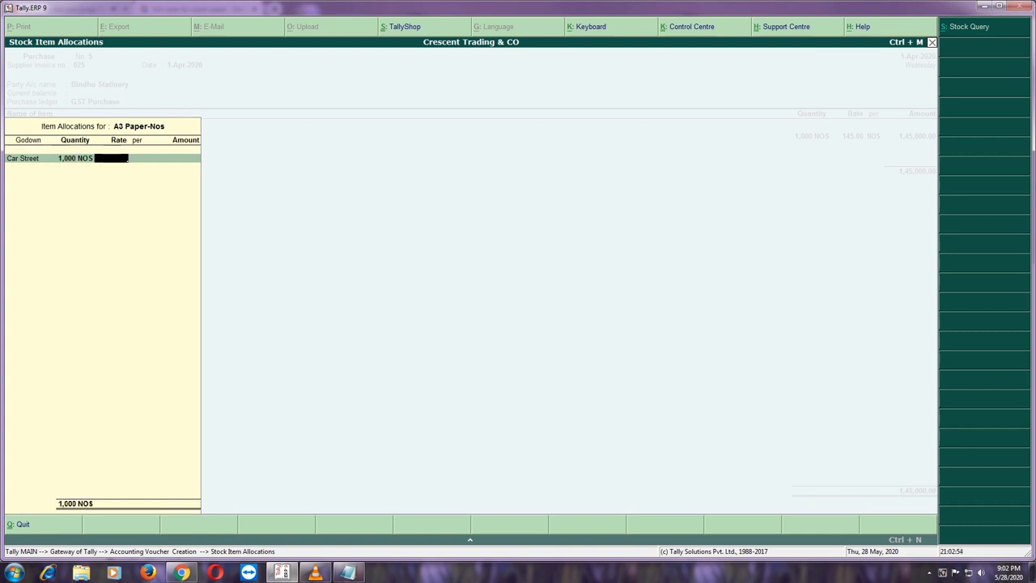
{"action": "left_click", "coordinate": [348, 573]}
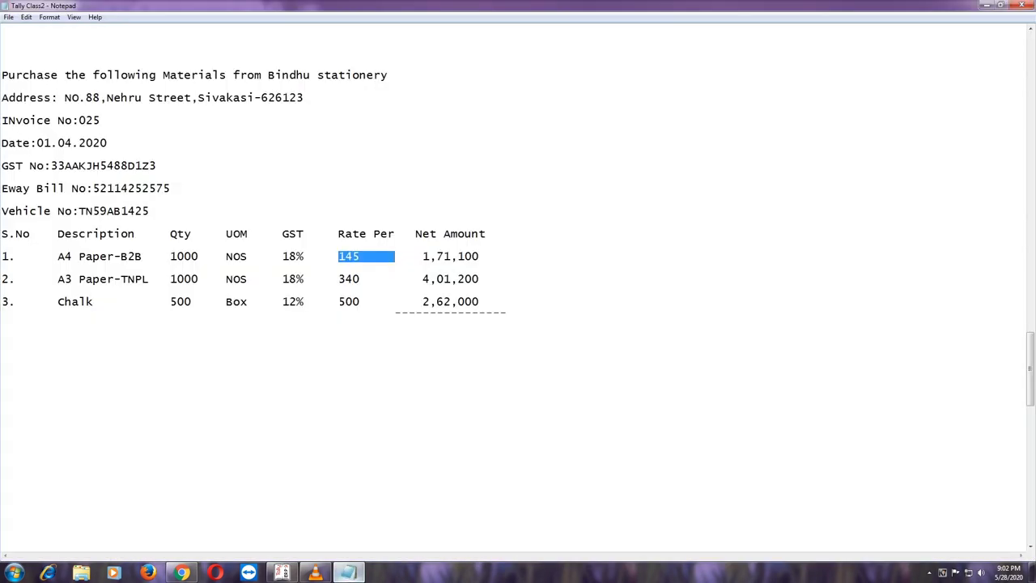
{"action": "left_click_drag", "start_coordinate": [316, 279], "coordinate": [367, 278]}
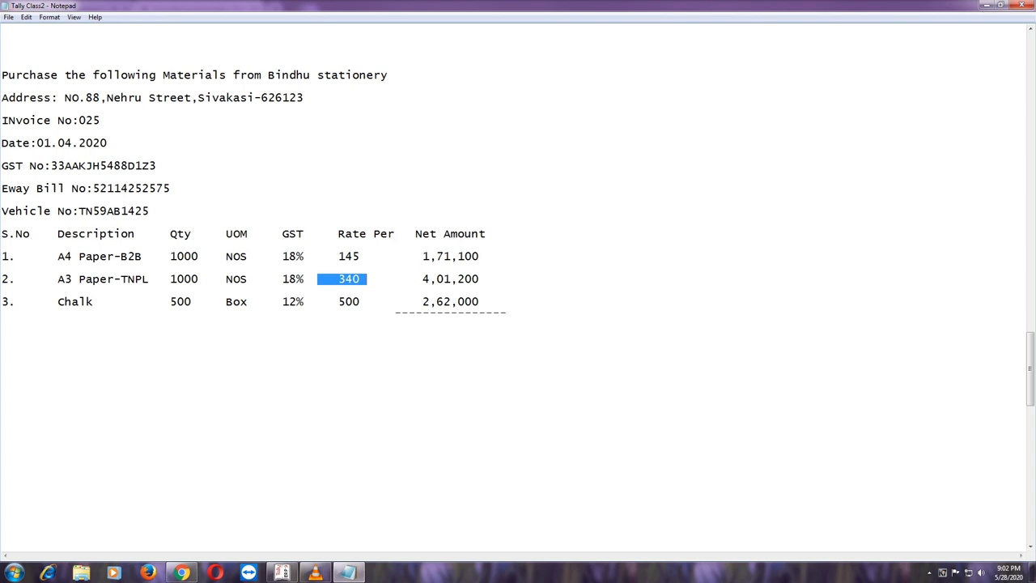
{"action": "key", "text": "alt+Tab"}
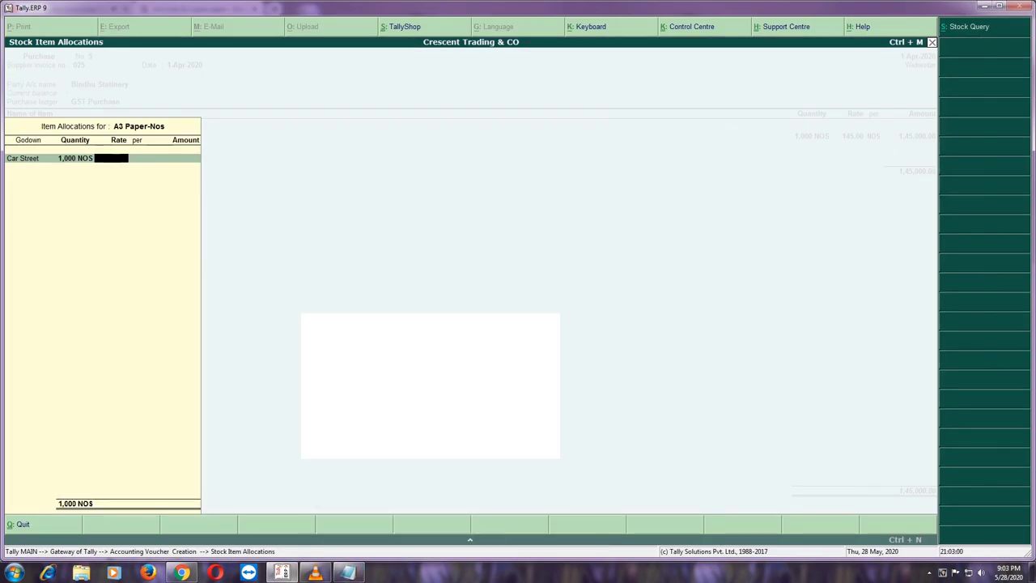
{"action": "type", "text": "340"}
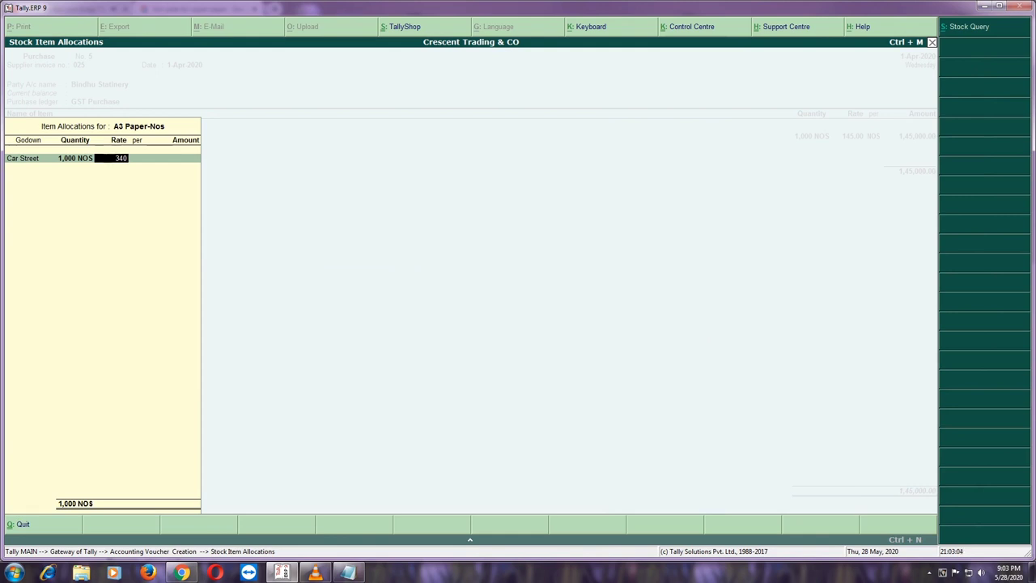
{"action": "key", "text": "Return"}
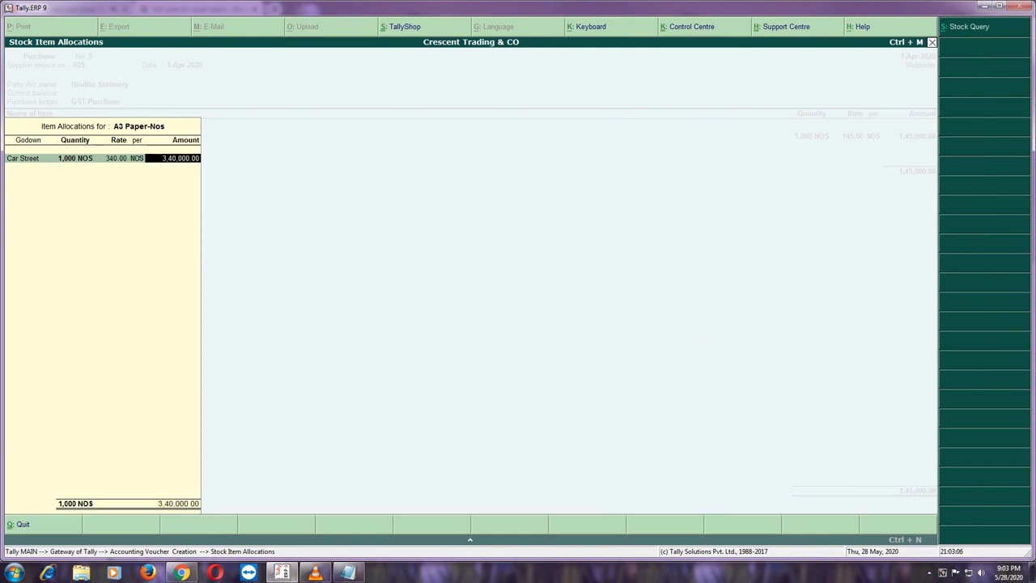
{"action": "key", "text": "Return"}
{"action": "key", "text": "Return"}
Step: Check the chalk line in the Notepad file and add the Chalk-Color item to the Tally voucher without a description
{"action": "key", "text": "alt+Tab"}
{"action": "left_click_drag", "start_coordinate": [57, 301], "coordinate": [361, 301]}
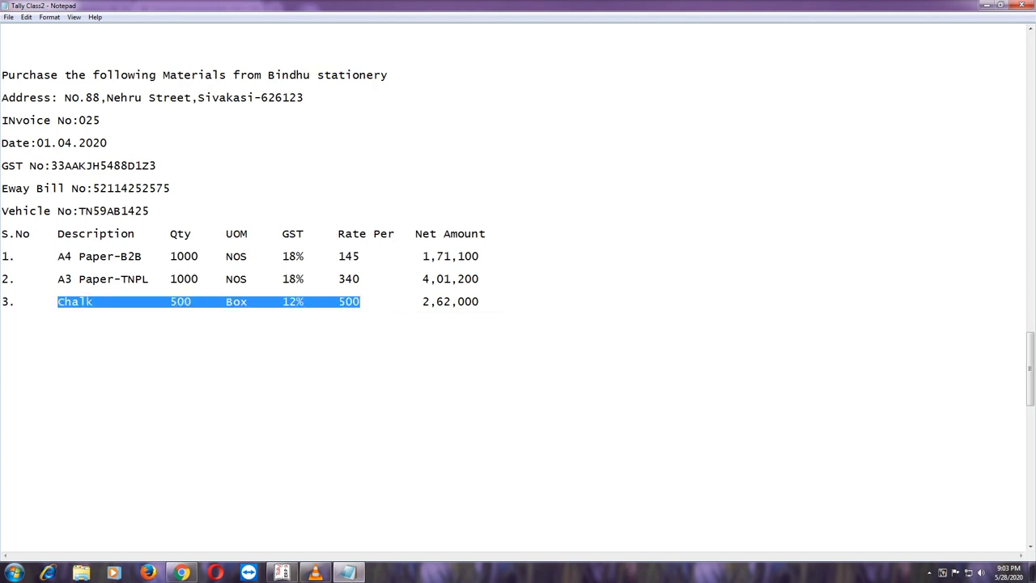
{"action": "key", "text": "alt+Tab"}
{"action": "type", "text": "Ch"}
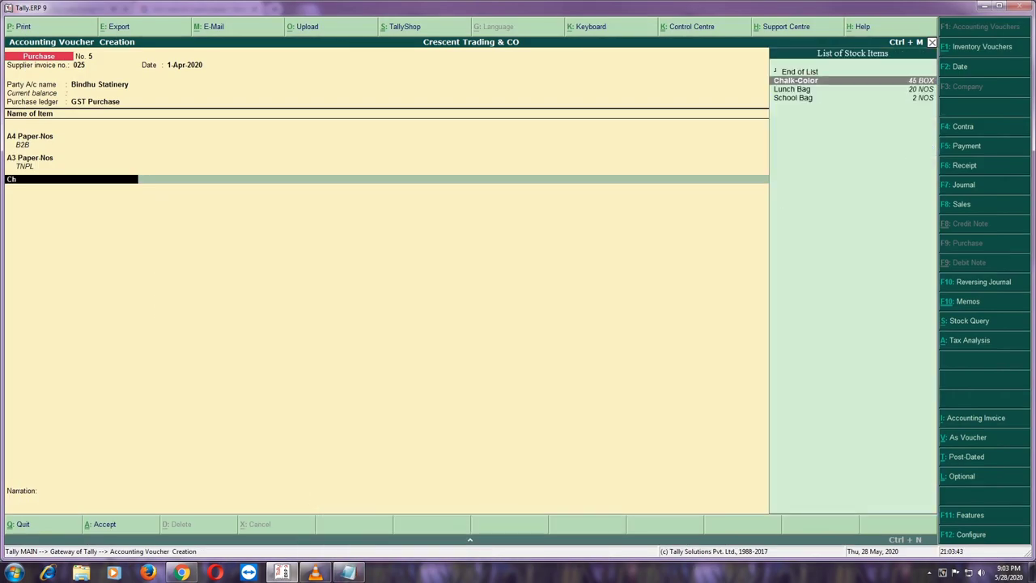
{"action": "type", "text": "al"}
{"action": "key", "text": "Return"}
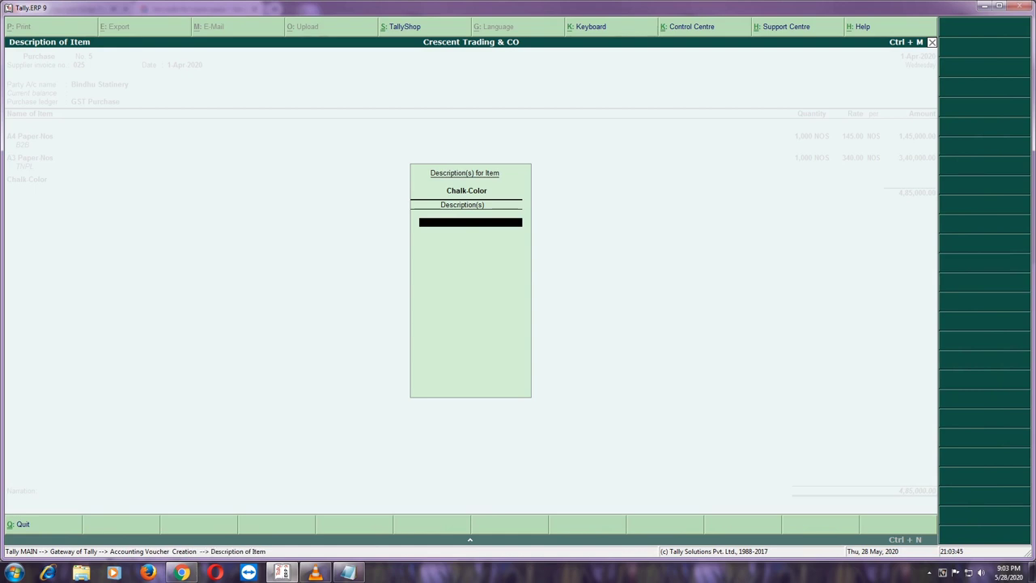
{"action": "key", "text": "Return"}
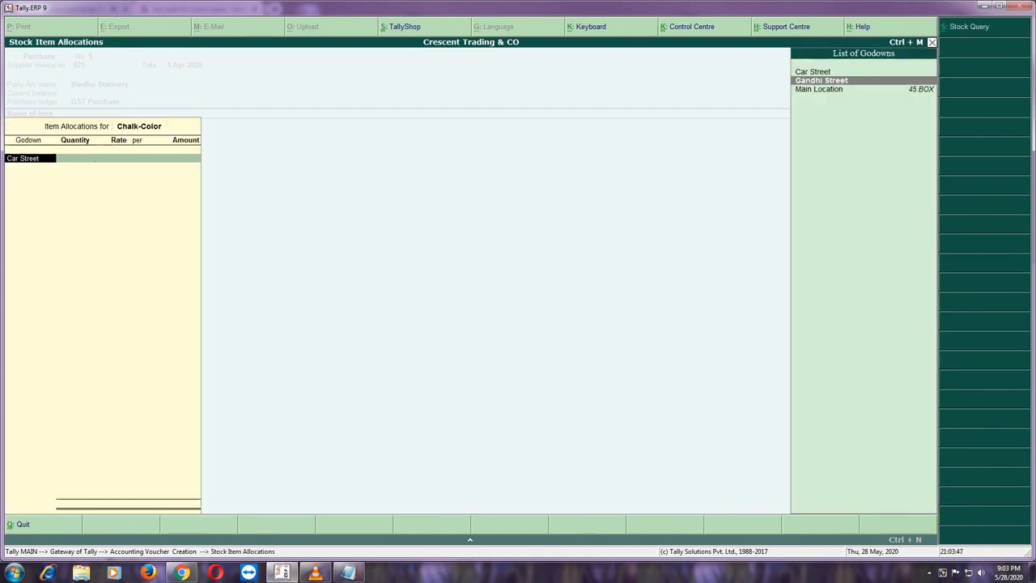
Step: Allocate 500 BOX of Chalk-Color to Car Street at 500.00 per BOX, checking the Notepad file, and complete the line
{"action": "key", "text": "Return"}
{"action": "type", "text": "5"}
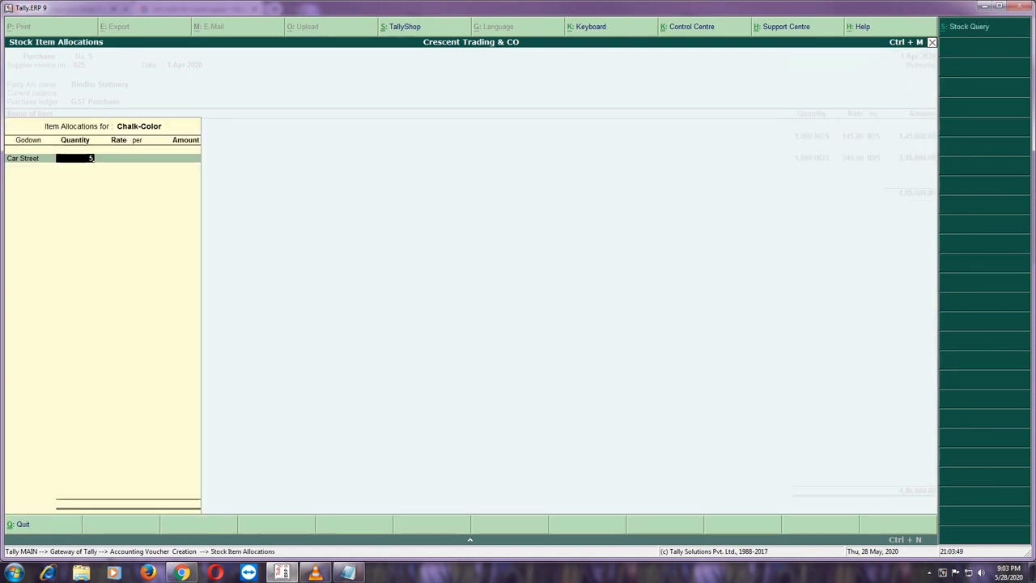
{"action": "type", "text": "00"}
{"action": "key", "text": "Return"}
{"action": "type", "text": "500"}
{"action": "key", "text": "Return"}
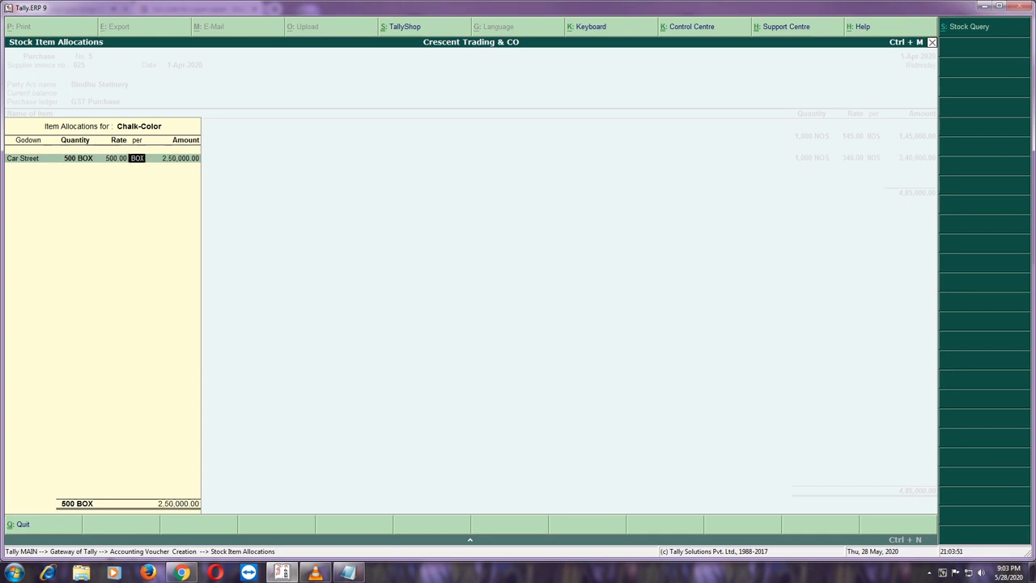
{"action": "key", "text": "alt+Tab"}
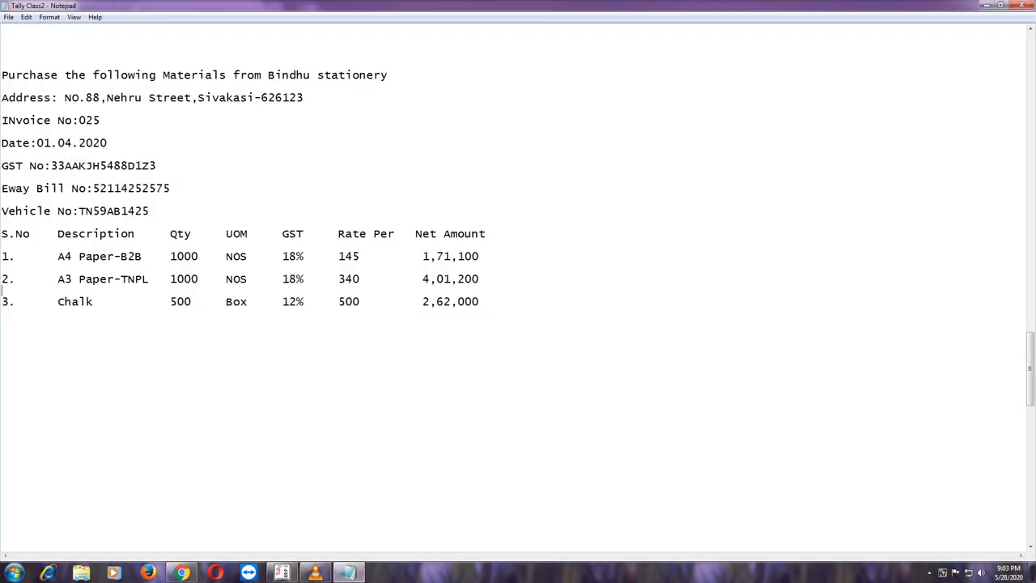
{"action": "key", "text": "alt+Tab"}
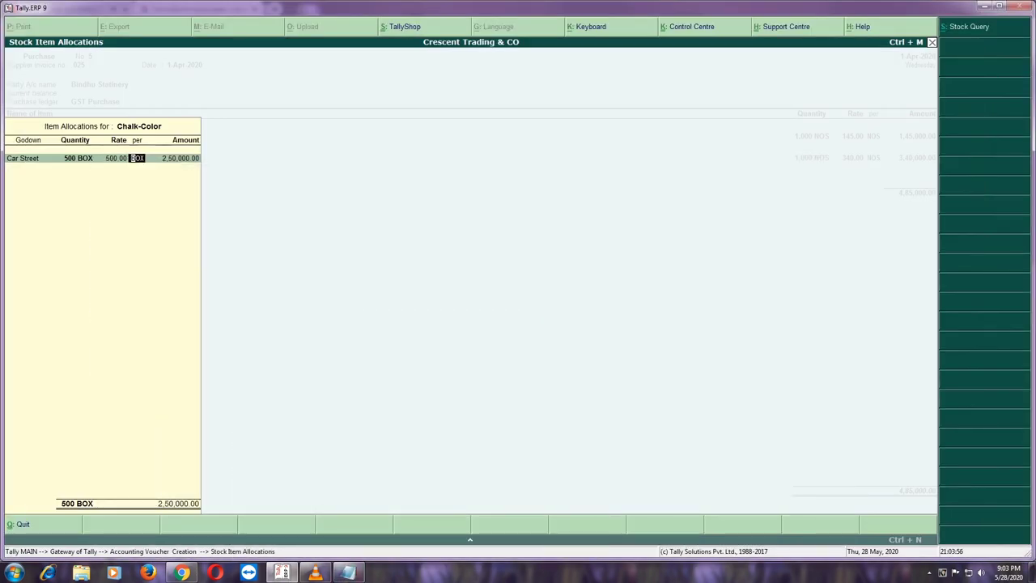
{"action": "key", "text": "Return"}
{"action": "key", "text": "Return"}
{"action": "key", "text": "Return"}
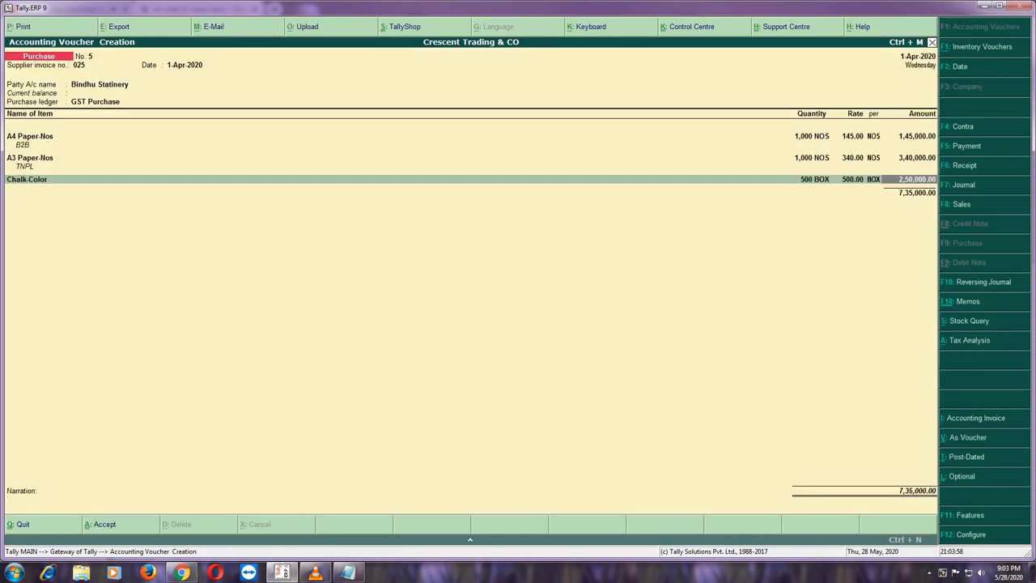
{"action": "key", "text": "Return"}
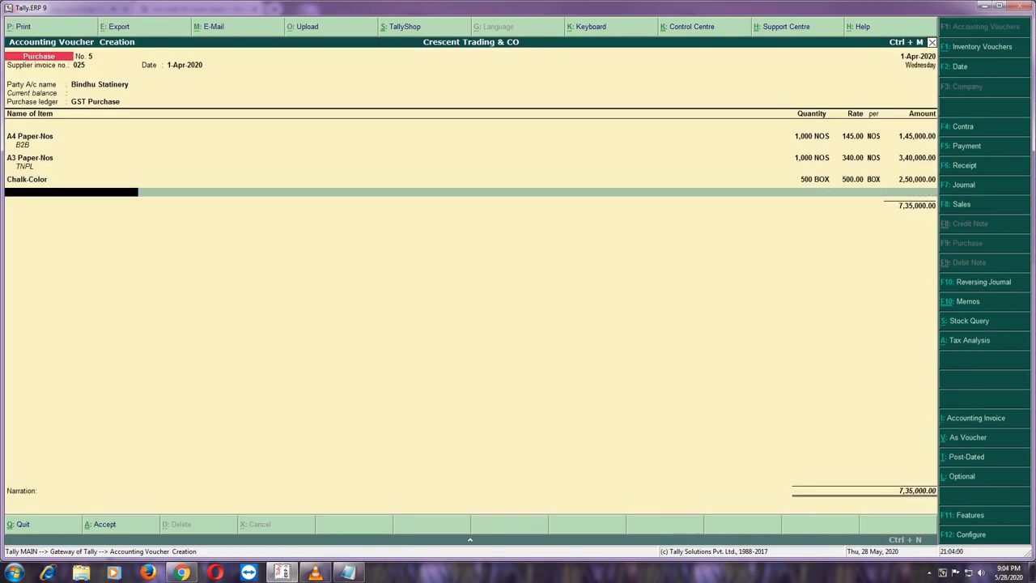
Step: End the stock item list and add the CGST@9% tax ledger below the items
{"action": "key", "text": "Return"}
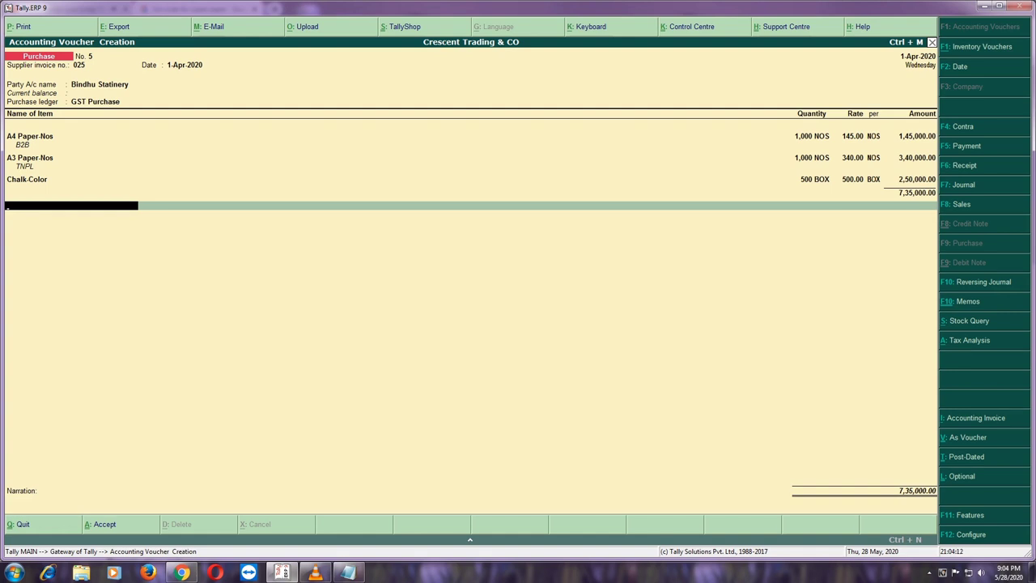
{"action": "type", "text": "Cg"}
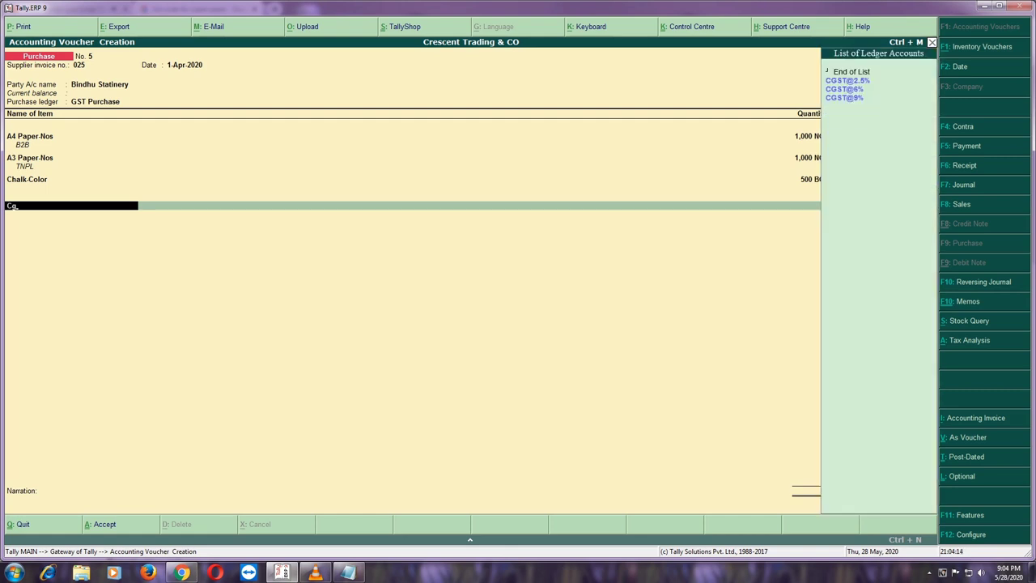
{"action": "key", "text": "Down"}
{"action": "key", "text": "Down"}
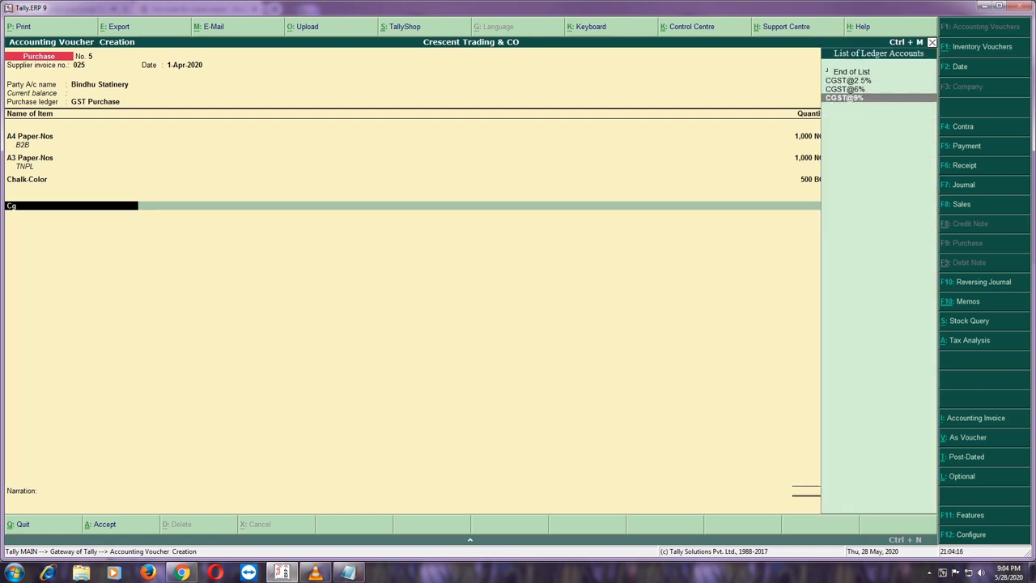
{"action": "key", "text": "Return"}
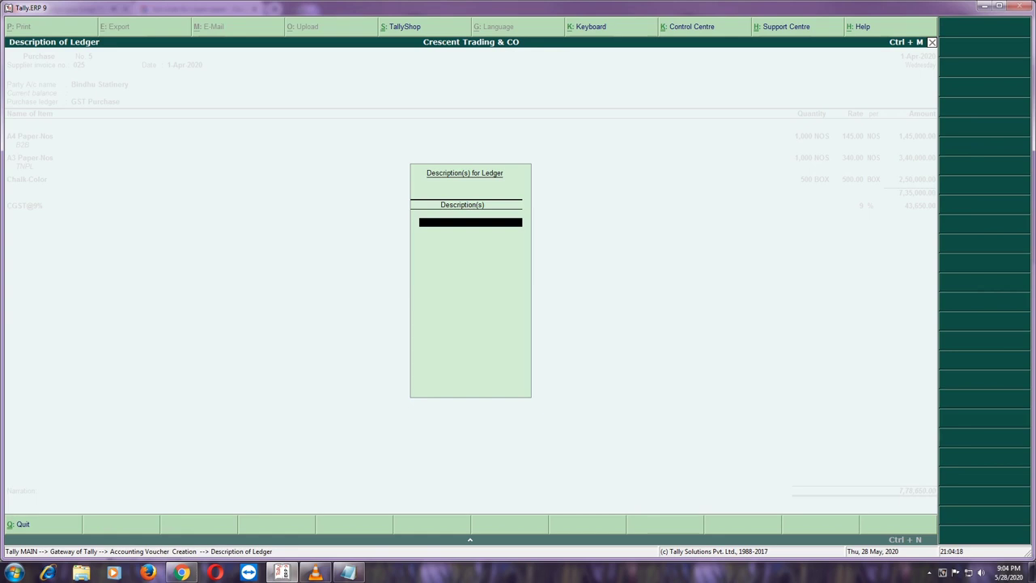
Step: Leave the CGST@9% description blank and add the SGST@9% tax ledger below it, also without a description
{"action": "key", "text": "Return"}
{"action": "key", "text": "Return"}
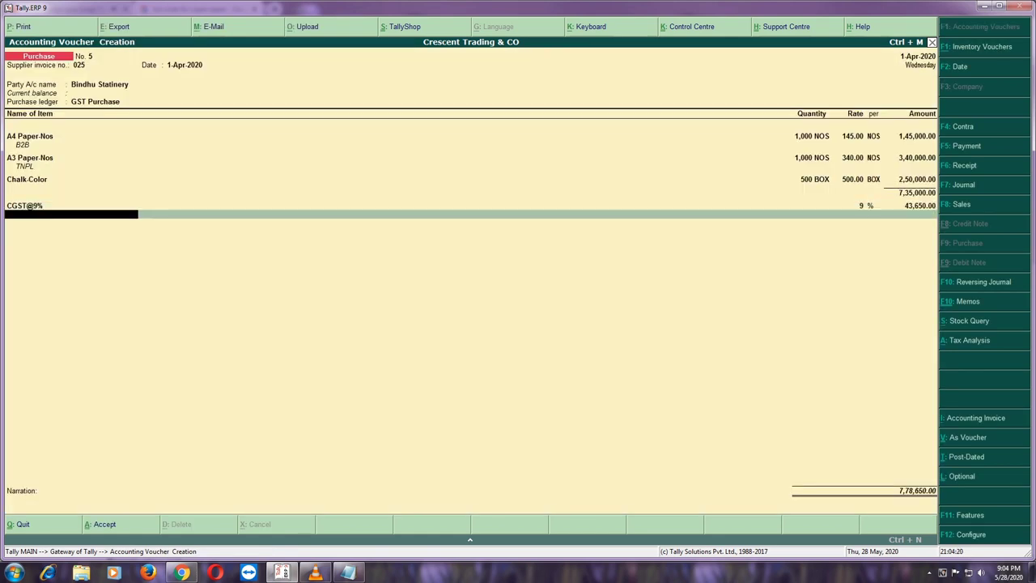
{"action": "type", "text": "Sg"}
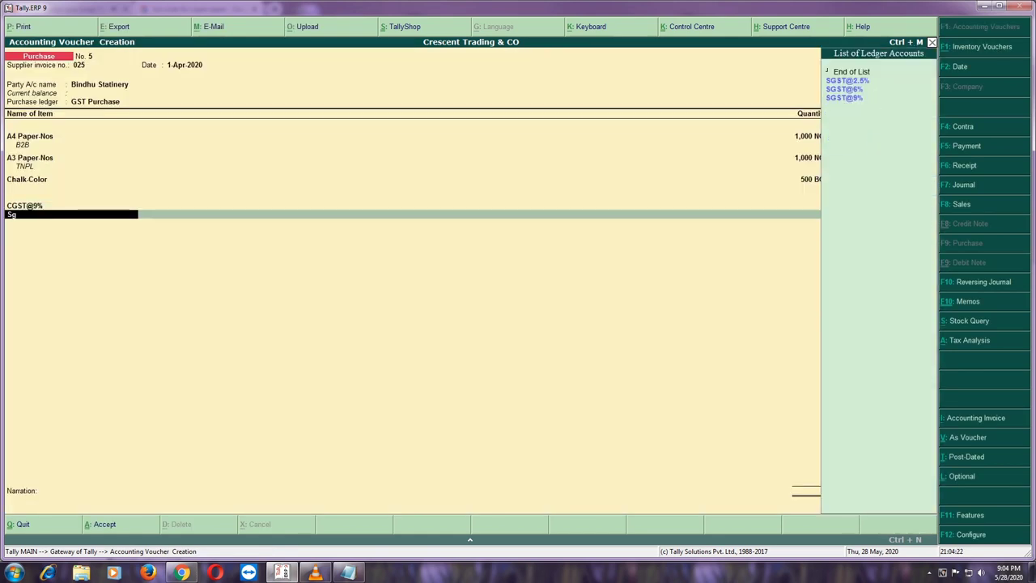
{"action": "key", "text": "Down"}
{"action": "key", "text": "Down"}
{"action": "key", "text": "Return"}
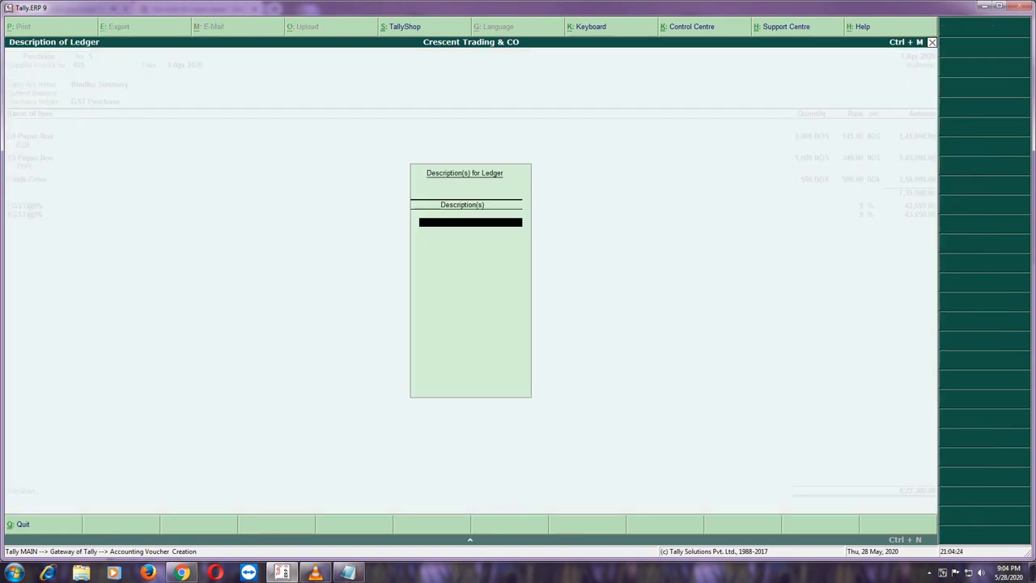
{"action": "key", "text": "Return"}
{"action": "key", "text": "Return"}
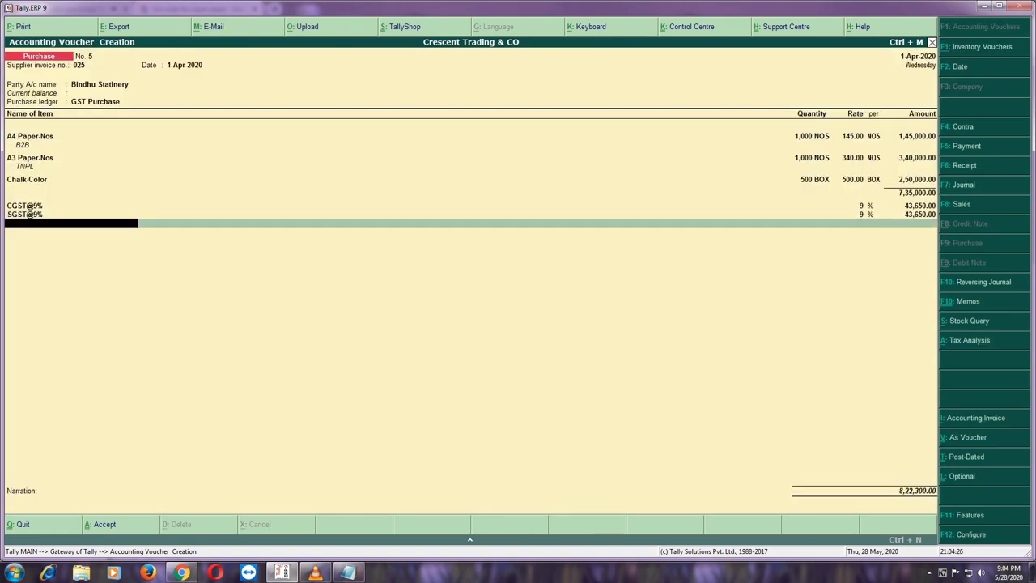
{"action": "type", "text": "cg"}
{"action": "key", "text": "Return"}
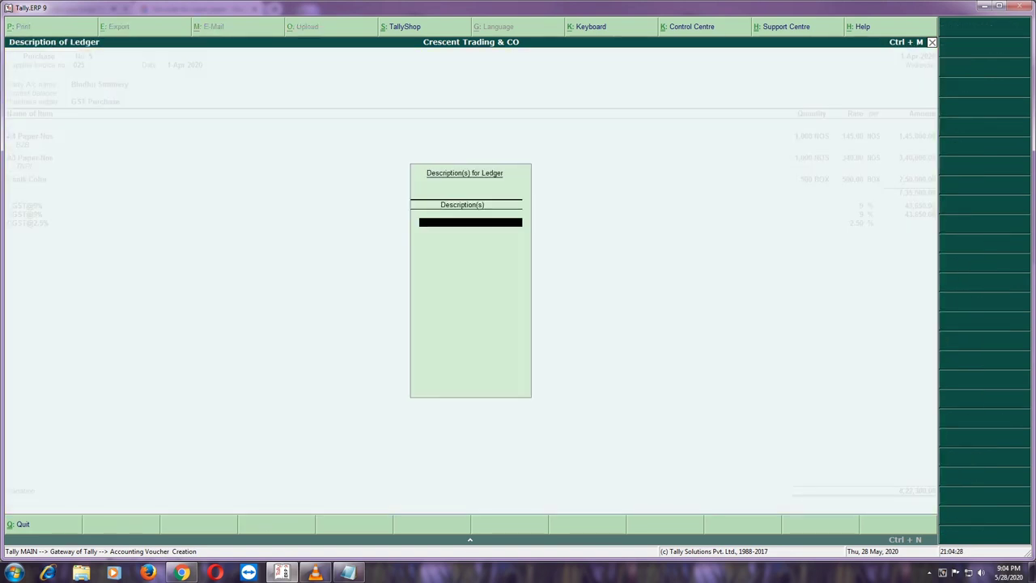
{"action": "key", "text": "Return"}
Step: Go back to the voucher's Chalk-Color line and check the chalk's GST rate in the Notepad file
{"action": "key", "text": "BackSpace"}
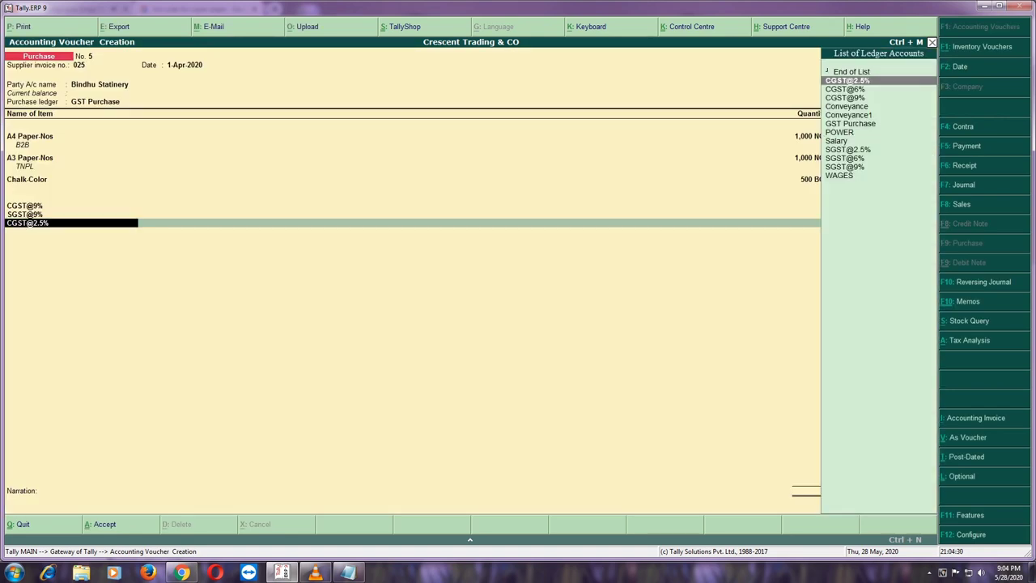
{"action": "key", "text": "BackSpace"}
{"action": "key", "text": "BackSpace"}
{"action": "key", "text": "BackSpace"}
{"action": "key", "text": "BackSpace"}
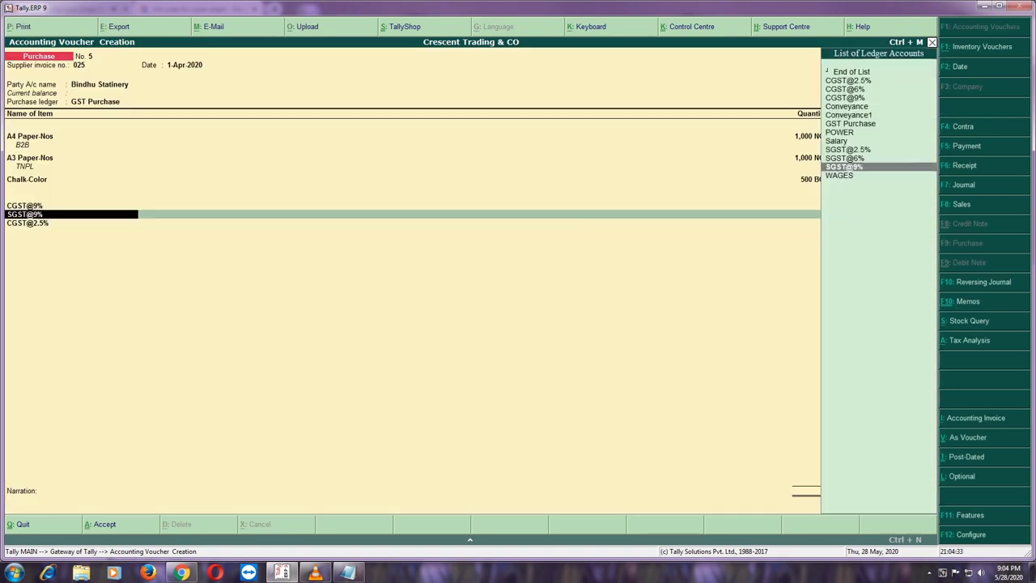
{"action": "key", "text": "BackSpace"}
{"action": "key", "text": "BackSpace"}
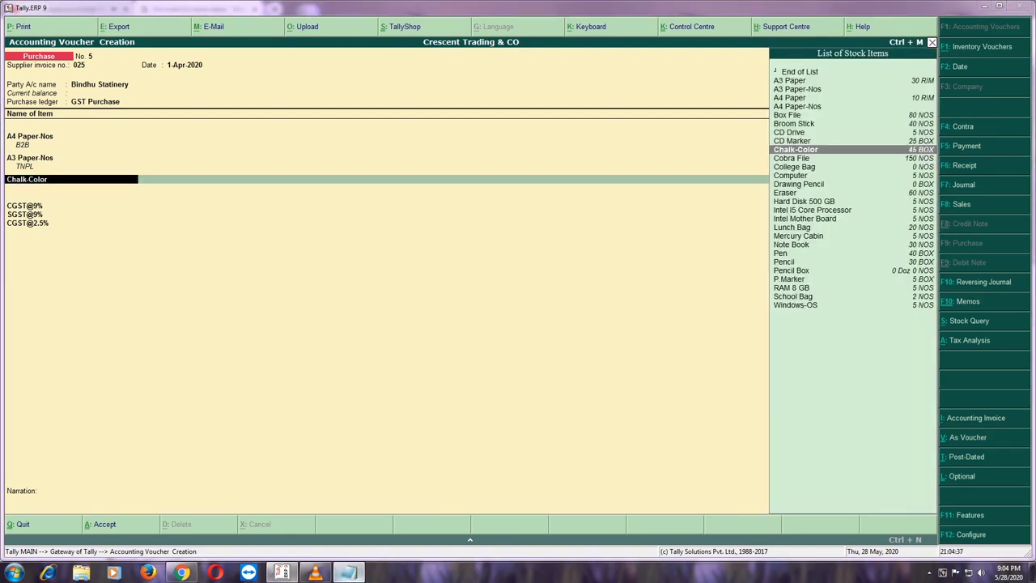
{"action": "key", "text": "alt+Tab"}
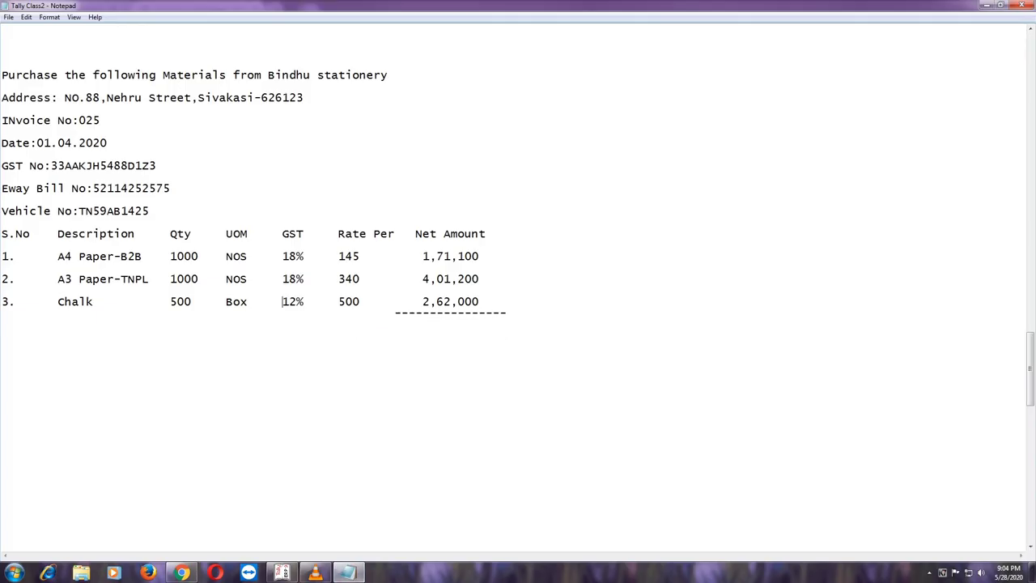
{"action": "left_click_drag", "start_coordinate": [2, 301], "coordinate": [304, 301]}
{"action": "key", "text": "alt+Tab"}
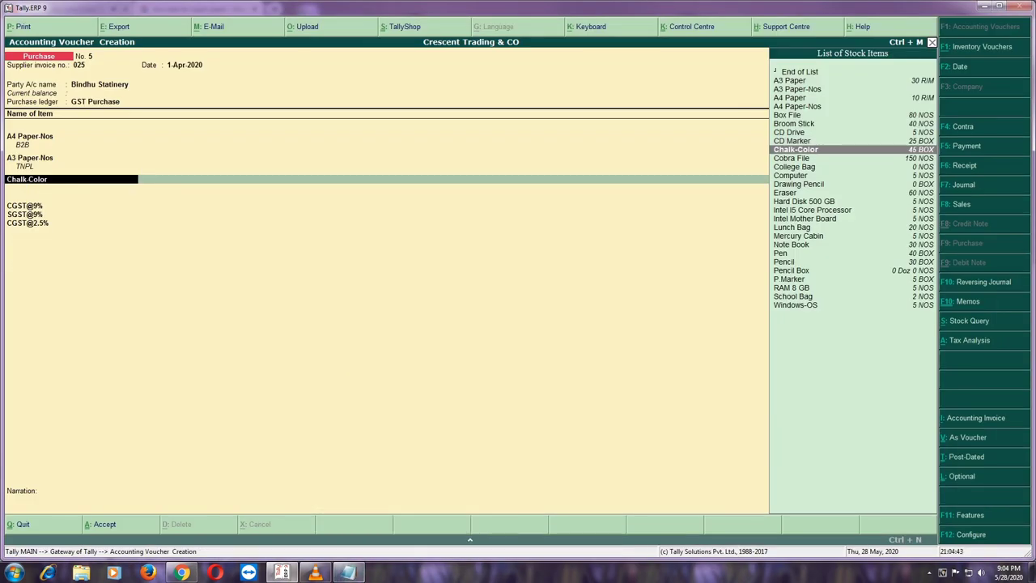
{"action": "key", "text": "Return"}
{"action": "key", "text": "Return"}
{"action": "key", "text": "Return"}
{"action": "key", "text": "Return"}
{"action": "key", "text": "Return"}
{"action": "key", "text": "Return"}
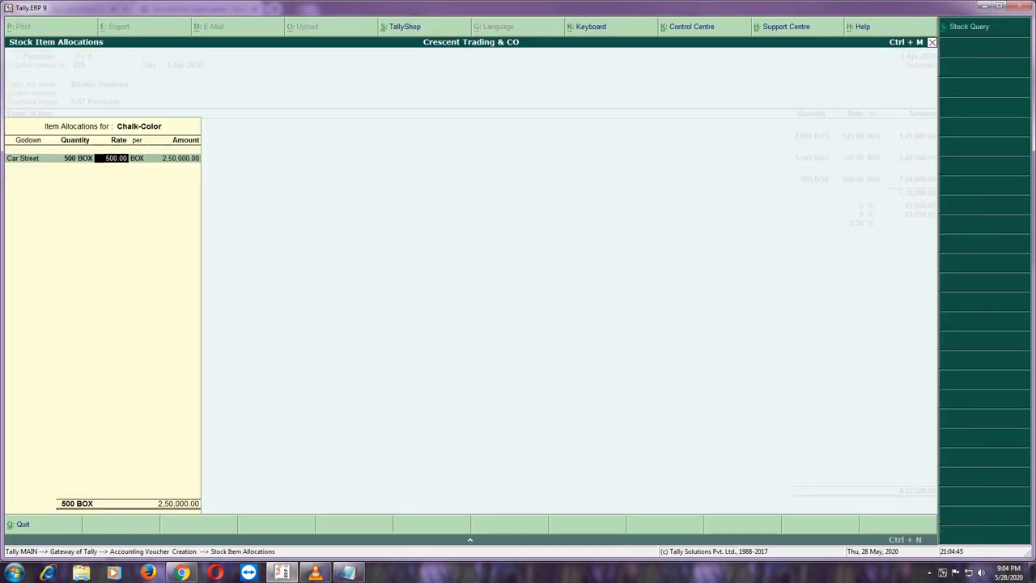
{"action": "key", "text": "Return"}
{"action": "key", "text": "Return"}
{"action": "key", "text": "Return"}
{"action": "key", "text": "Return"}
{"action": "key", "text": "Return"}
{"action": "key", "text": "Return"}
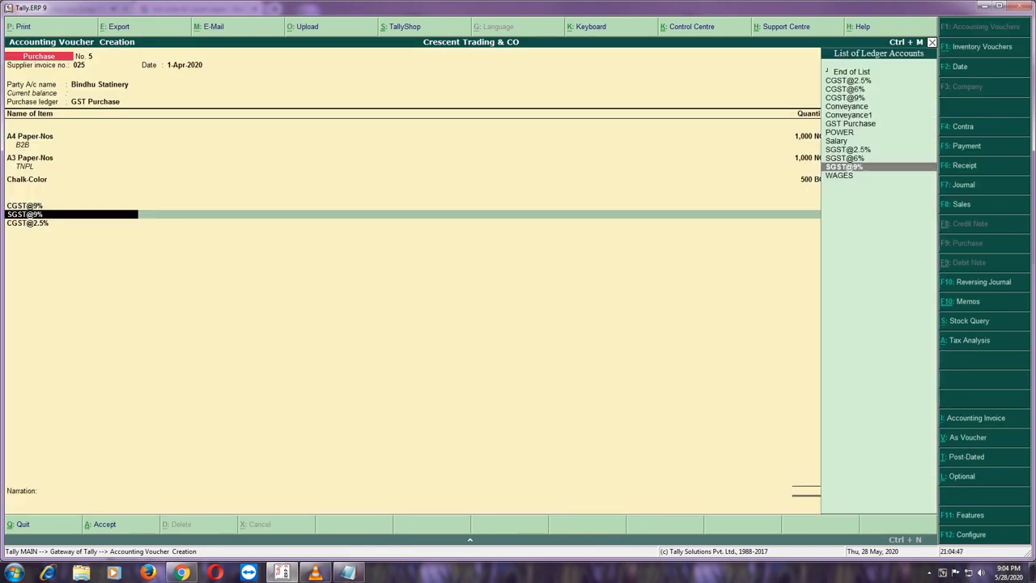
{"action": "key", "text": "Return"}
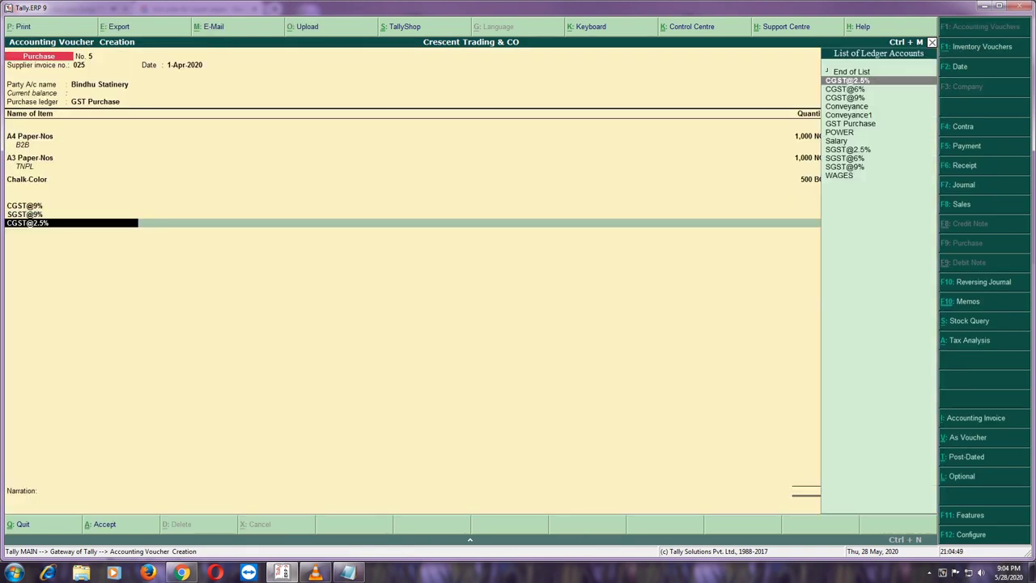
{"action": "key", "text": "Down"}
{"action": "key", "text": "Return"}
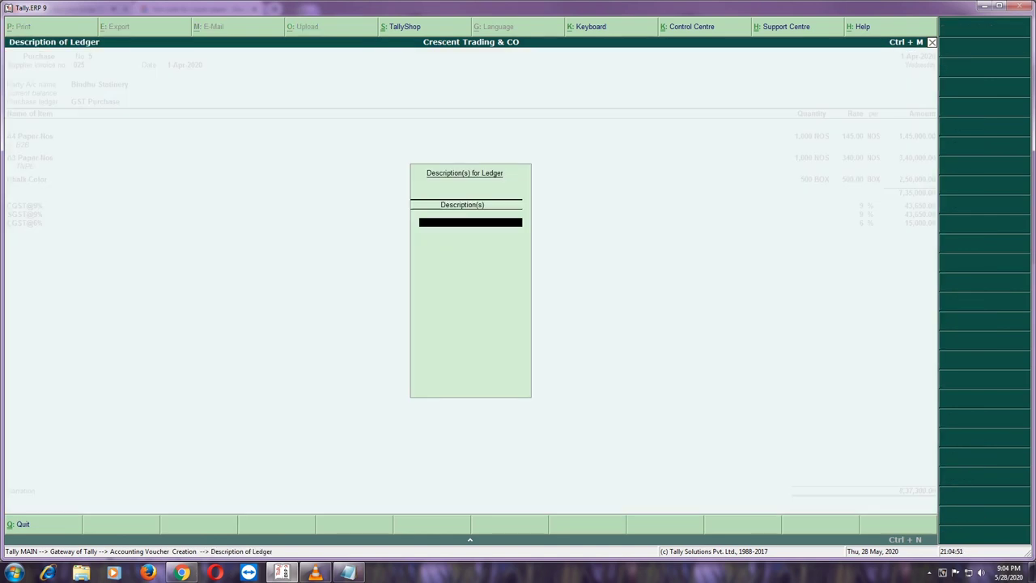
{"action": "key", "text": "Return"}
{"action": "key", "text": "Return"}
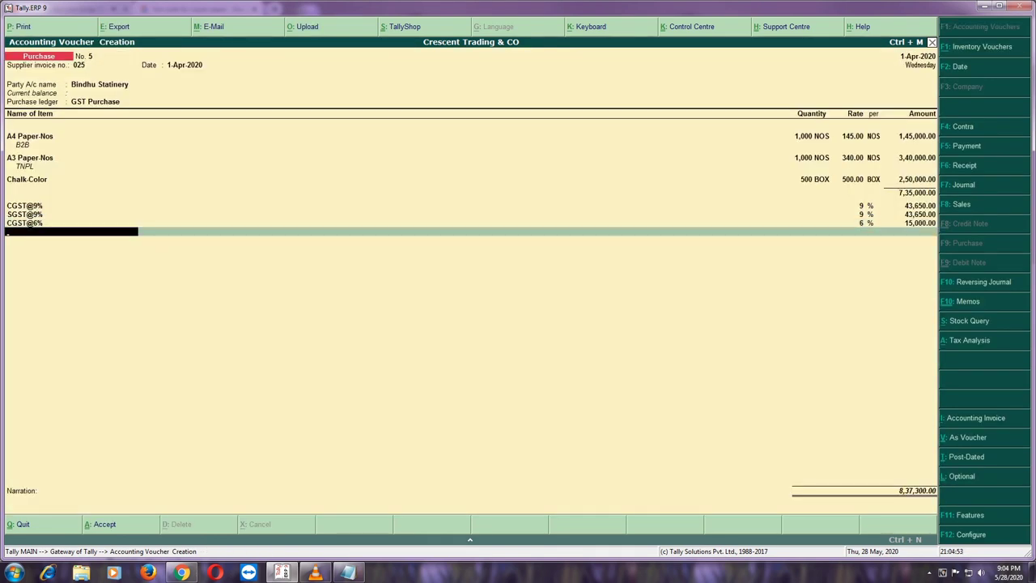
Step: Add the SGST@6% tax ledger below CGST@6% without a description
{"action": "type", "text": "Sg"}
{"action": "key", "text": "Down"}
{"action": "key", "text": "Down"}
{"action": "key", "text": "Up"}
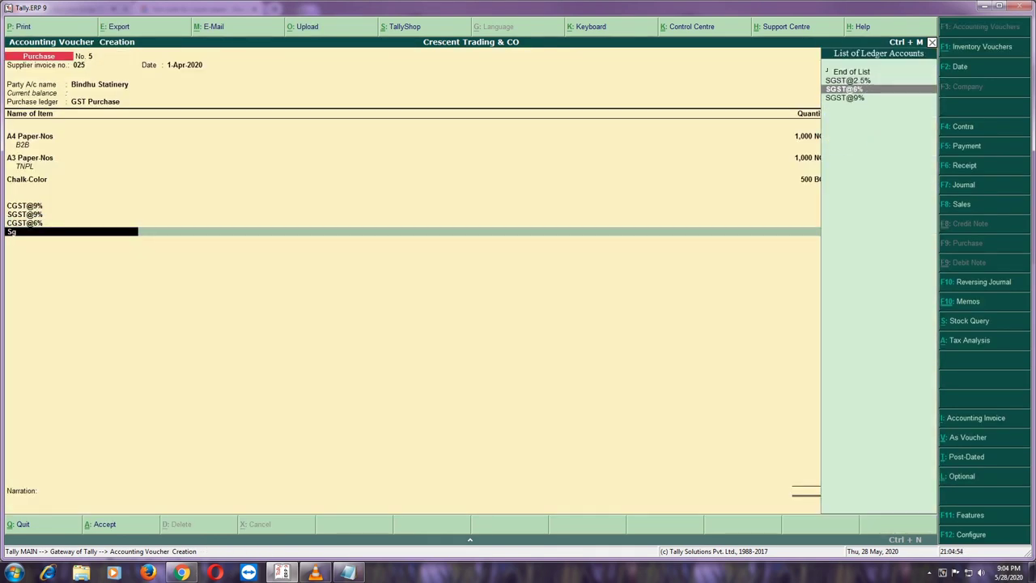
{"action": "key", "text": "Return"}
{"action": "key", "text": "Return"}
{"action": "key", "text": "Return"}
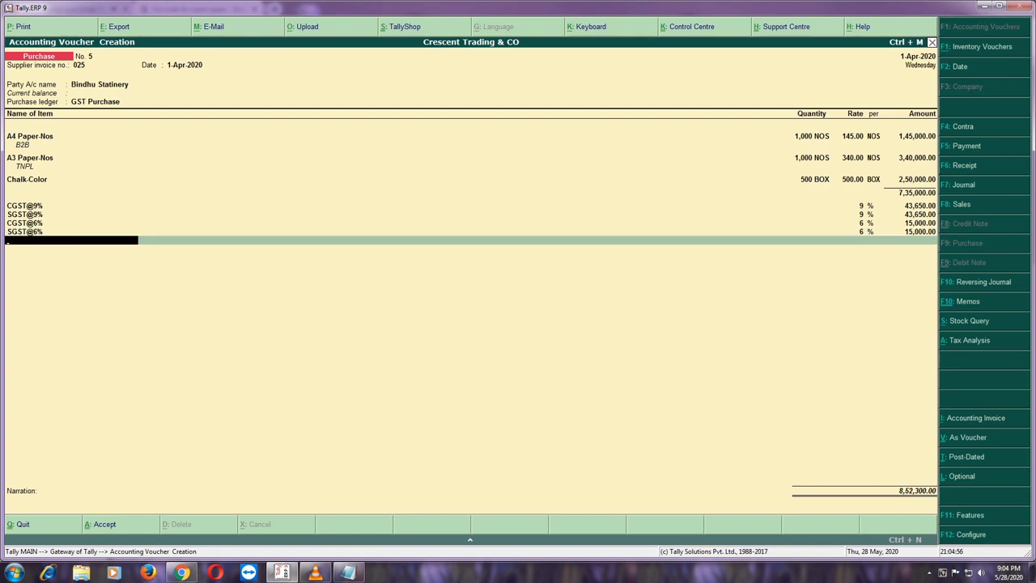
Step: Open the SGST@6% ledger for alteration from the voucher, review its duty type, tax type and calculation percentage, and accept it
{"action": "key", "text": "BackSpace"}
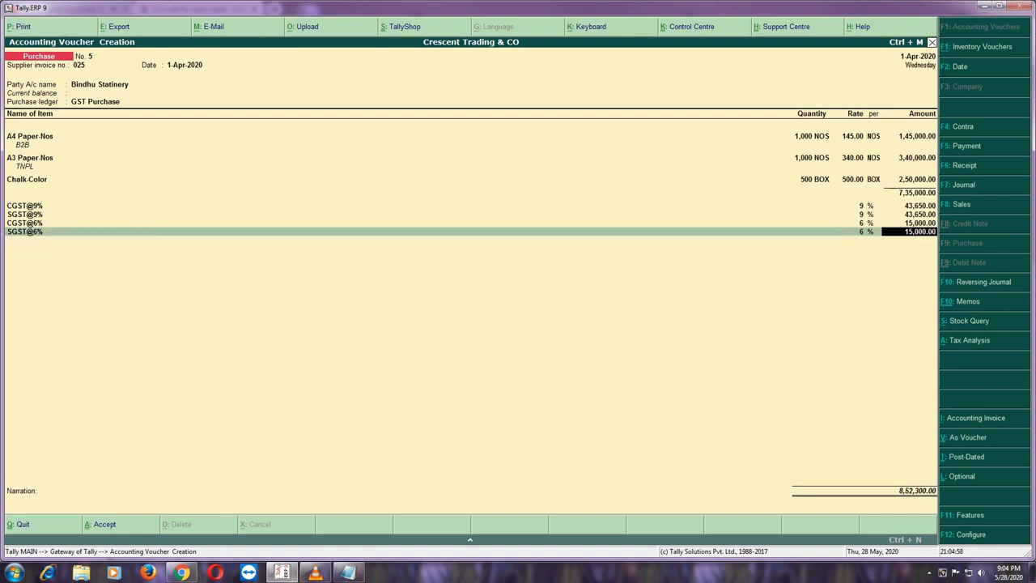
{"action": "key", "text": "BackSpace"}
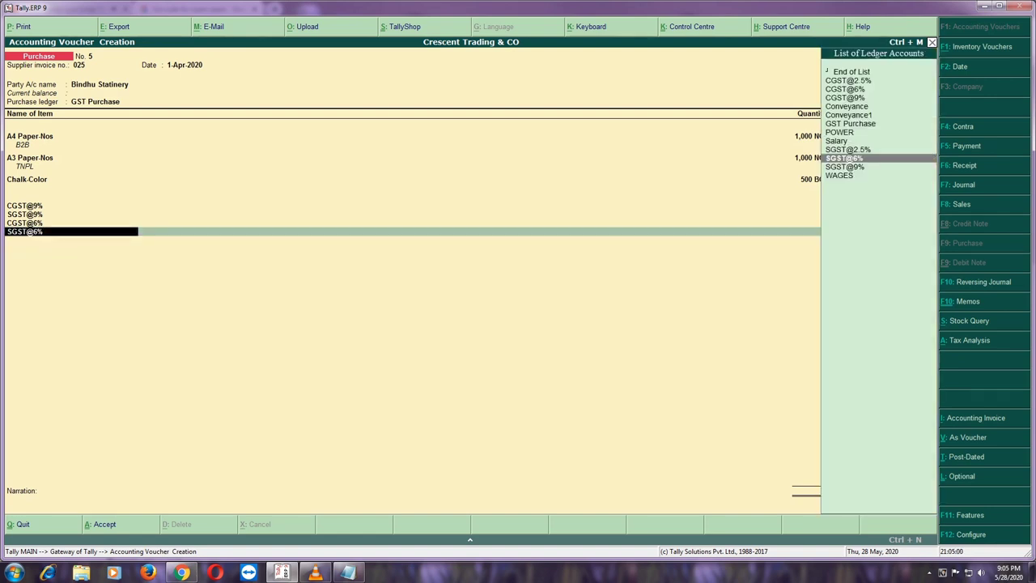
{"action": "key", "text": "ctrl+Return"}
{"action": "key", "text": "Return"}
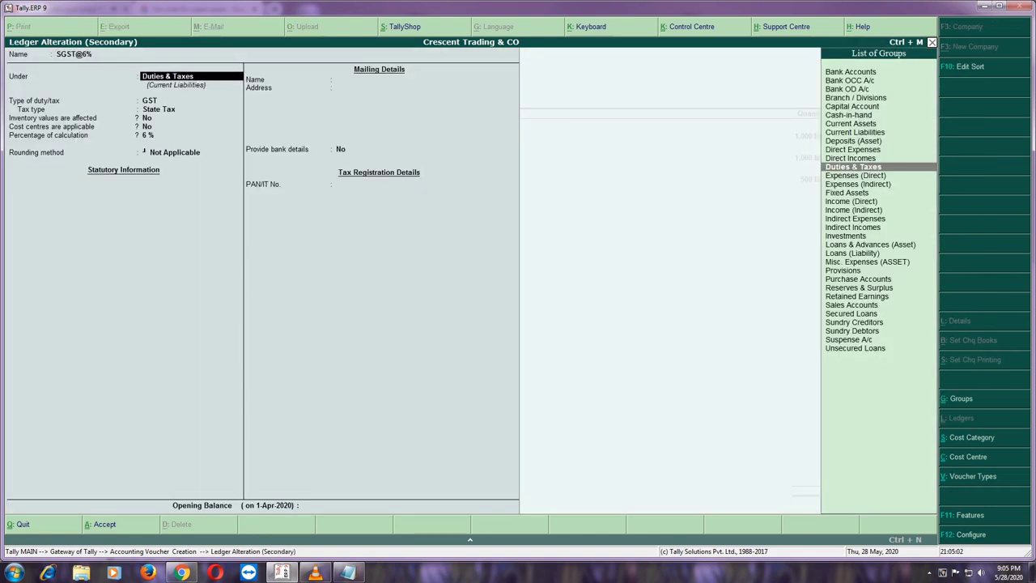
{"action": "key", "text": "Return"}
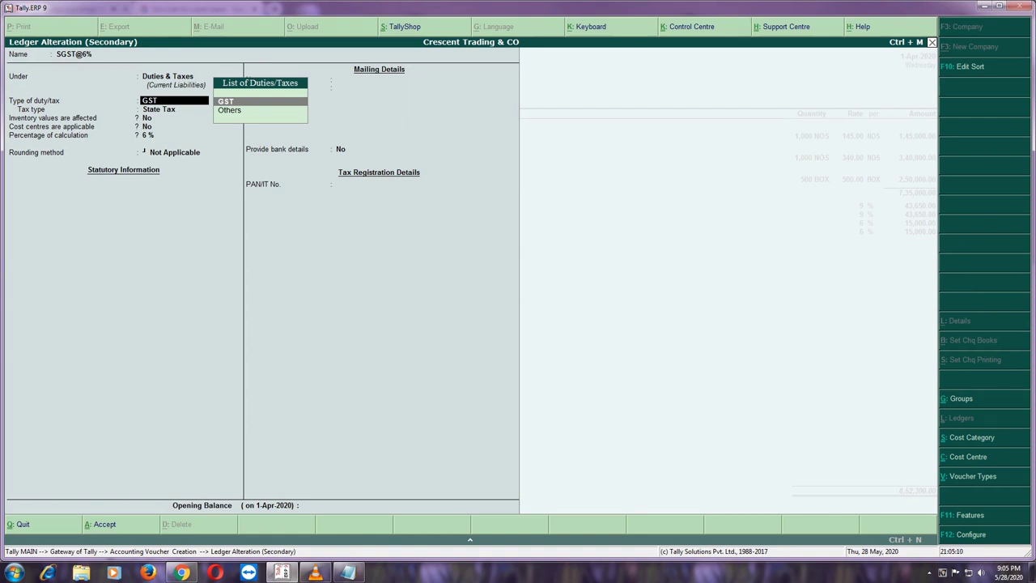
{"action": "key", "text": "Return"}
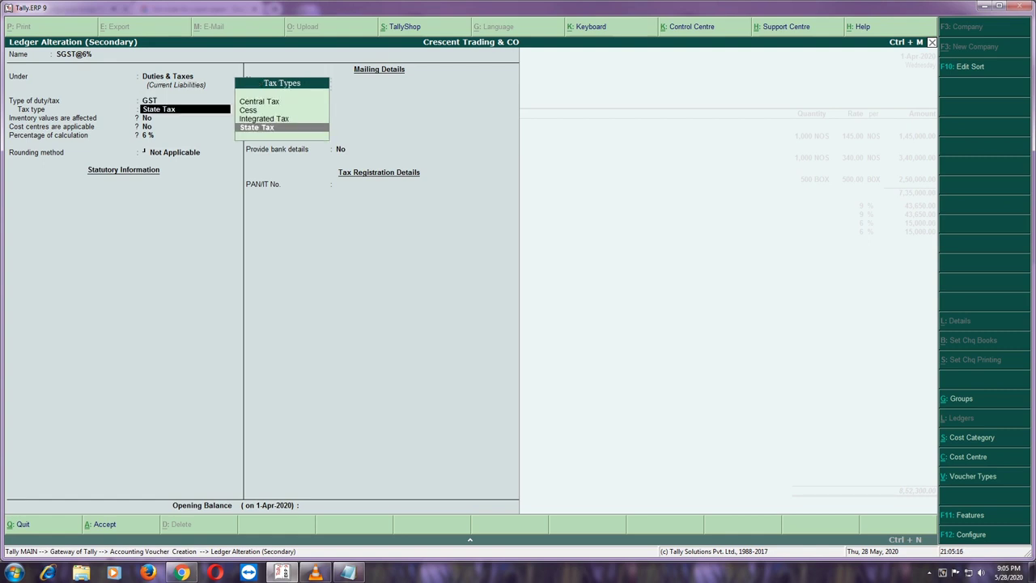
{"action": "key", "text": "Return"}
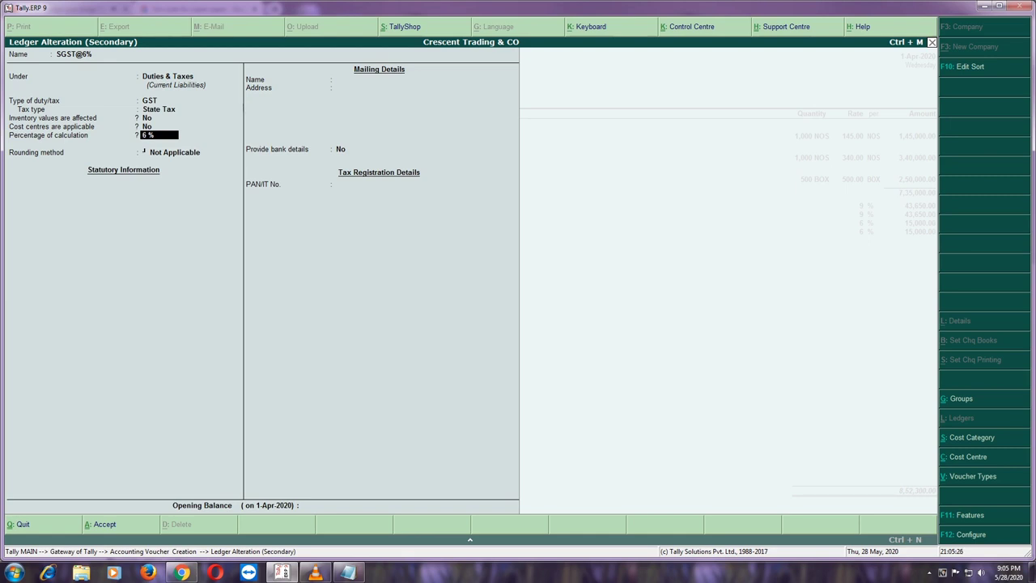
{"action": "key", "text": "Return"}
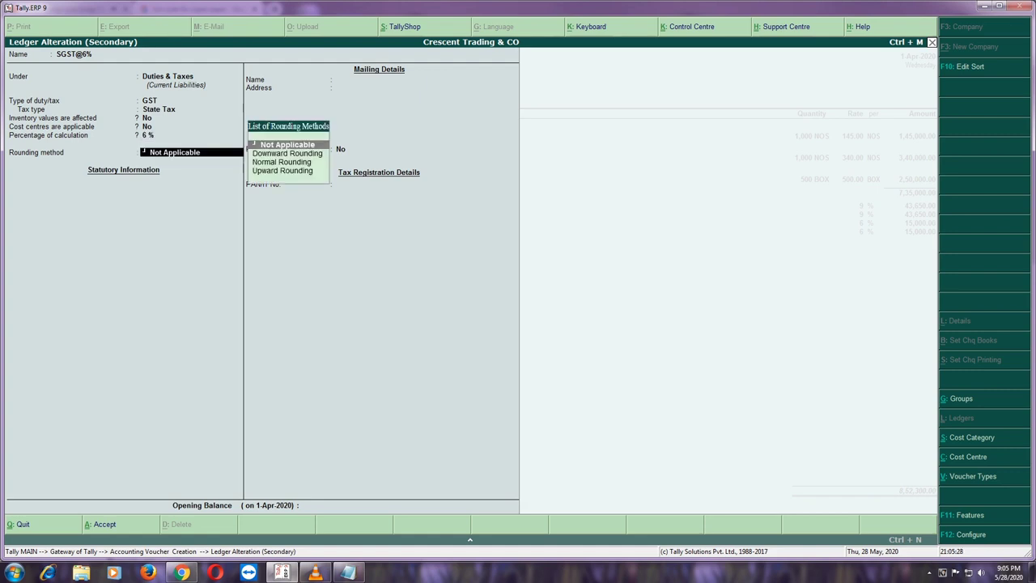
{"action": "key", "text": "Return"}
{"action": "key", "text": "Return"}
{"action": "key", "text": "Return"}
{"action": "key", "text": "Return"}
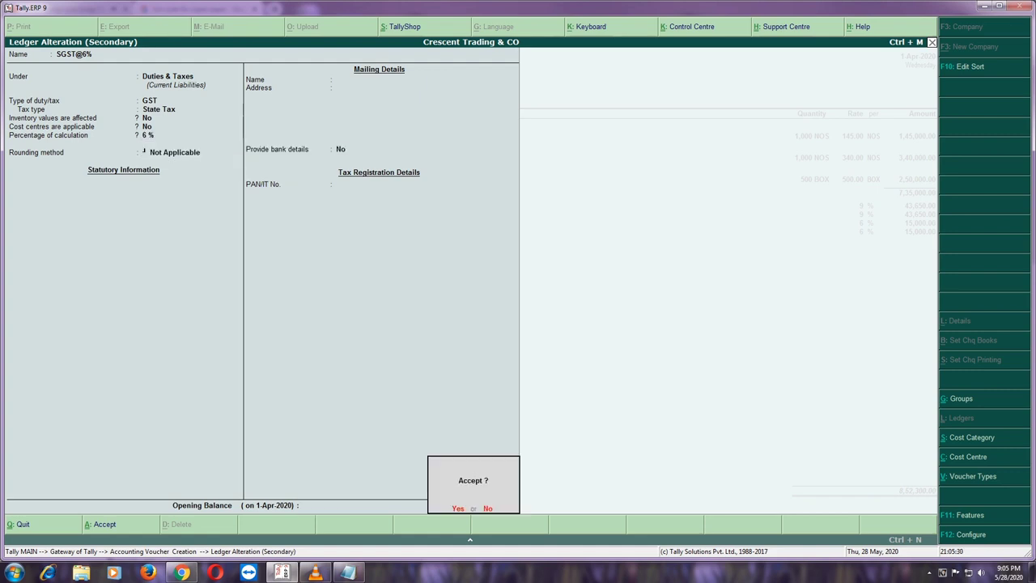
{"action": "key", "text": "Return"}
{"action": "key", "text": "Return"}
{"action": "key", "text": "Return"}
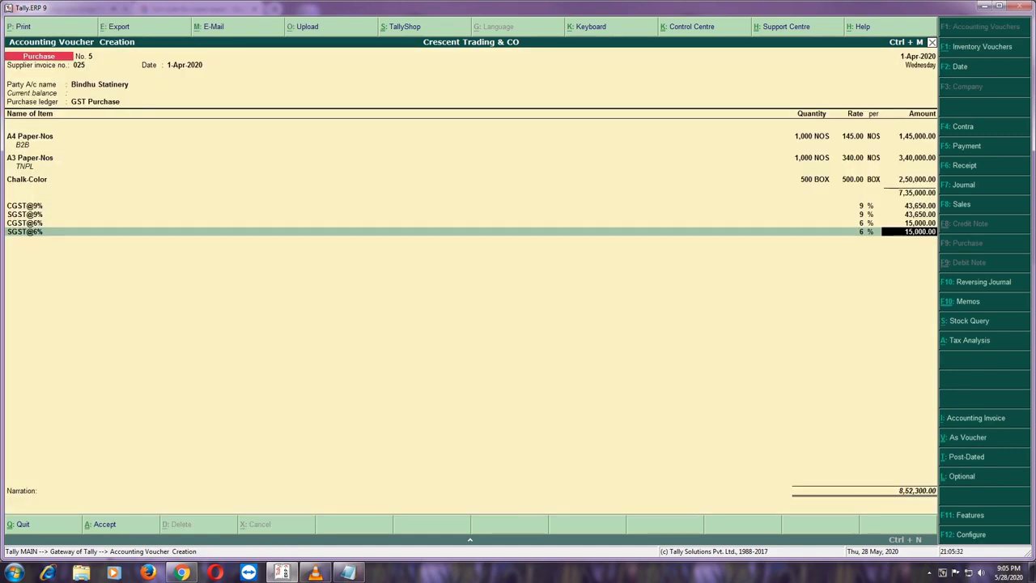
Step: Open the CGST@6% ledger for alteration from the voucher, review its duty type, tax type and calculation percentage, and accept it
{"action": "key", "text": "Up"}
{"action": "key", "text": "Up"}
{"action": "key", "text": "Up"}
{"action": "key", "text": "Up"}
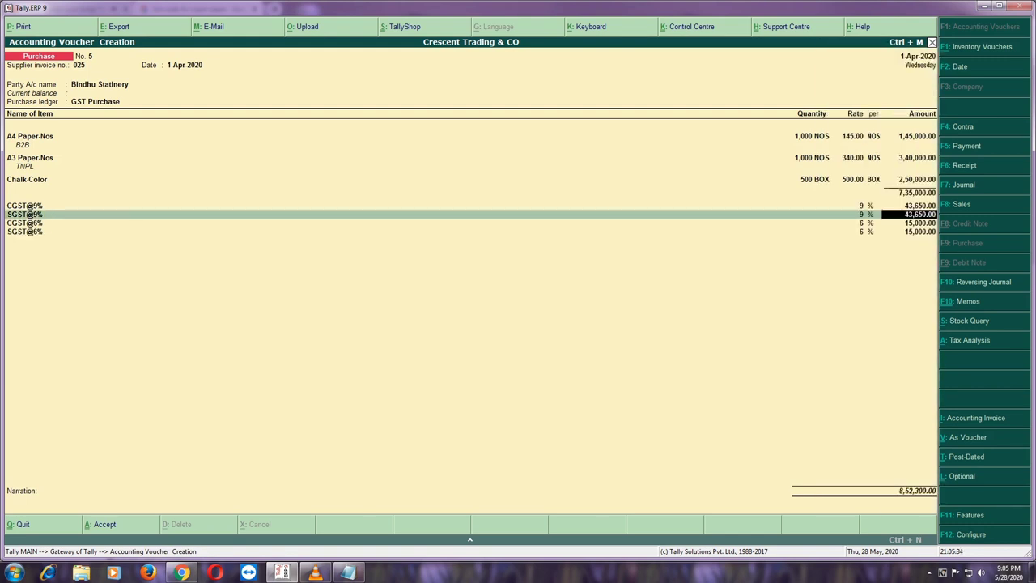
{"action": "key", "text": "Down"}
{"action": "key", "text": "ctrl+Return"}
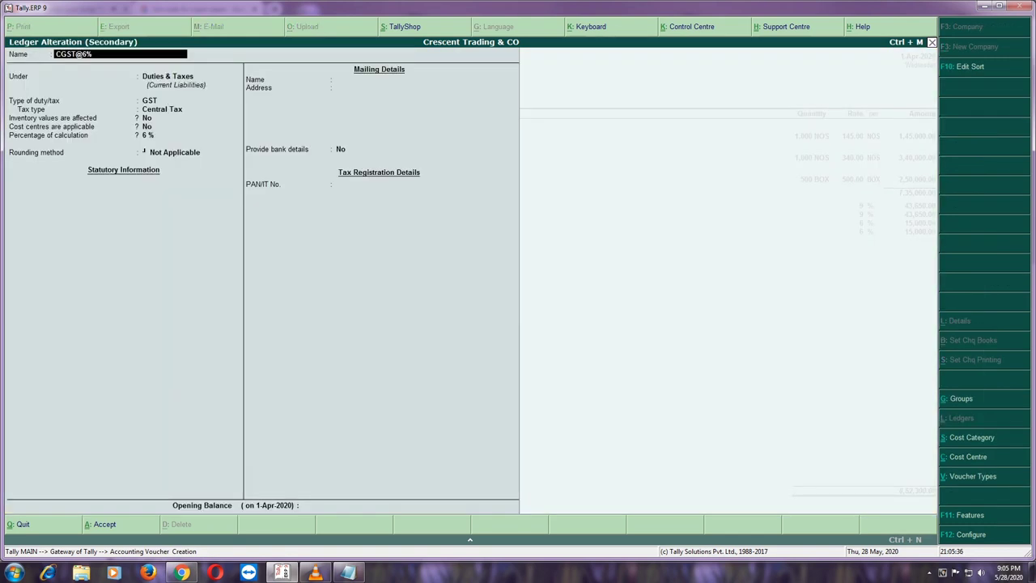
{"action": "key", "text": "Return"}
{"action": "key", "text": "Return"}
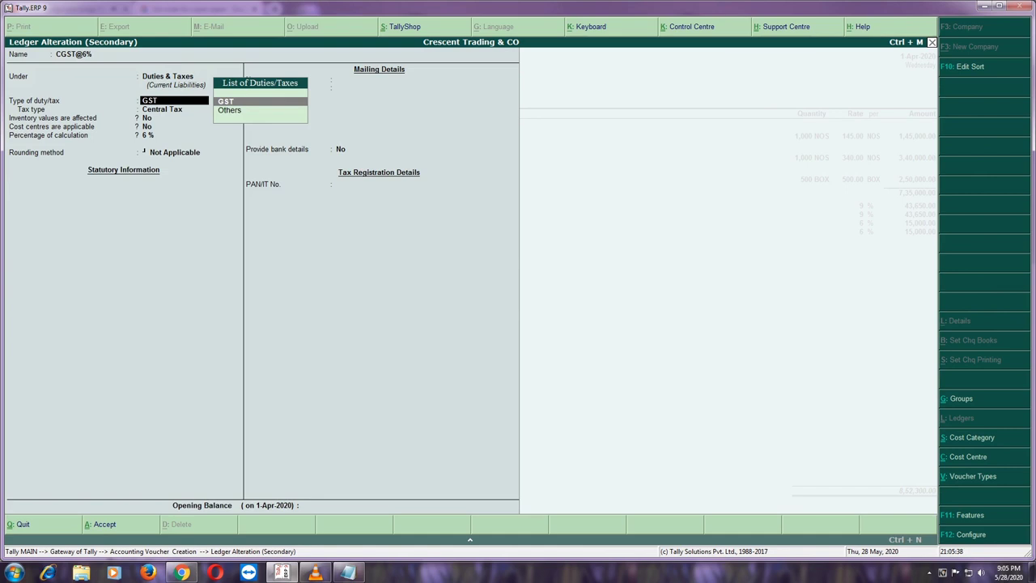
{"action": "key", "text": "Return"}
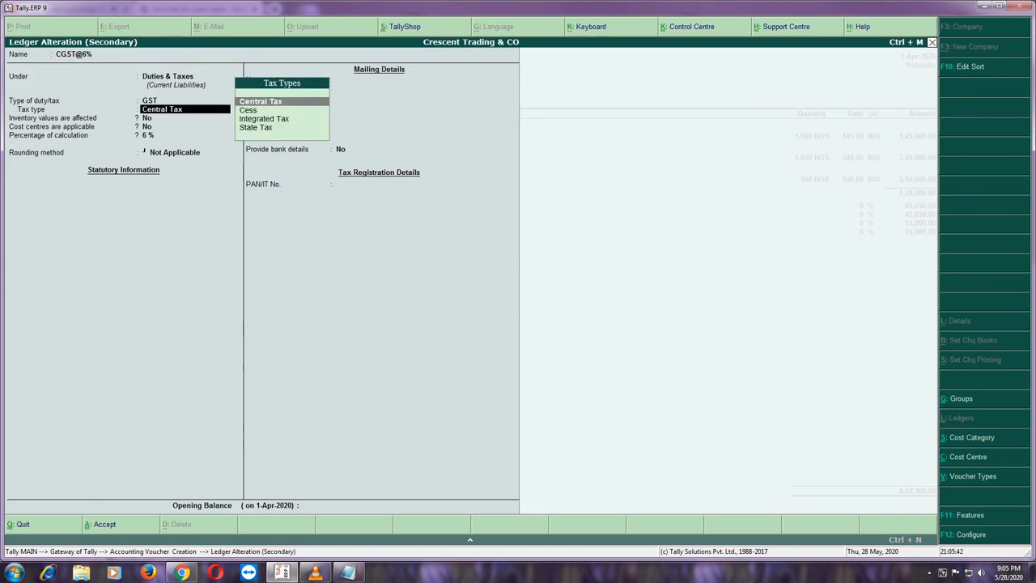
{"action": "key", "text": "Return"}
{"action": "key", "text": "Return"}
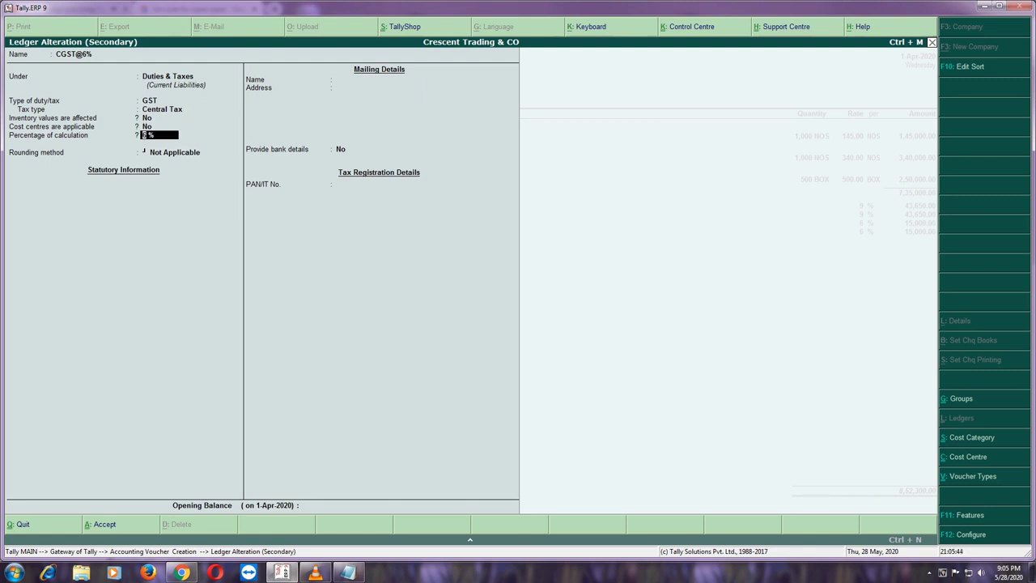
{"action": "key", "text": "Return"}
{"action": "key", "text": "Return"}
{"action": "key", "text": "Return"}
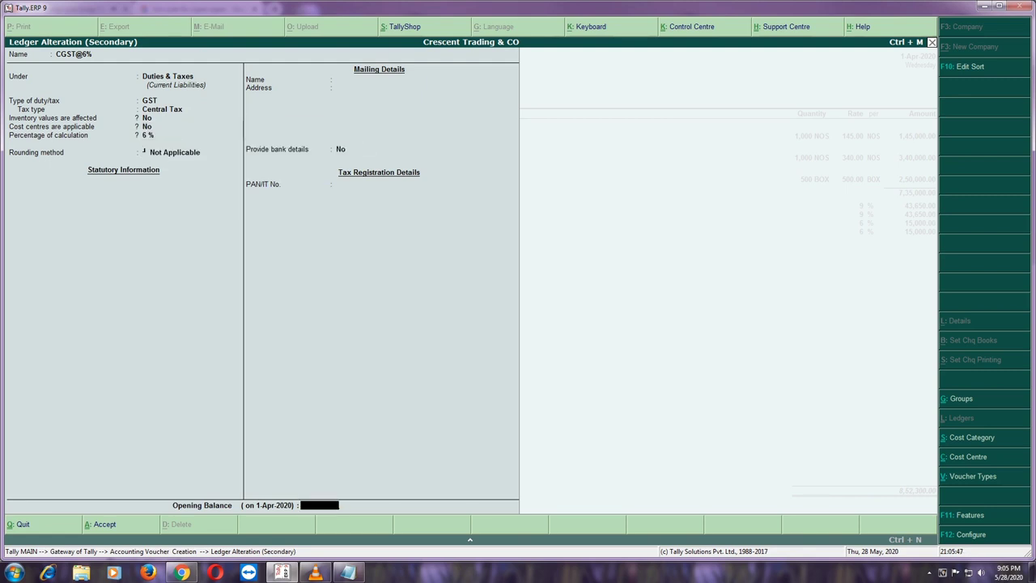
{"action": "key", "text": "Return"}
{"action": "key", "text": "Return"}
{"action": "key", "text": "Return"}
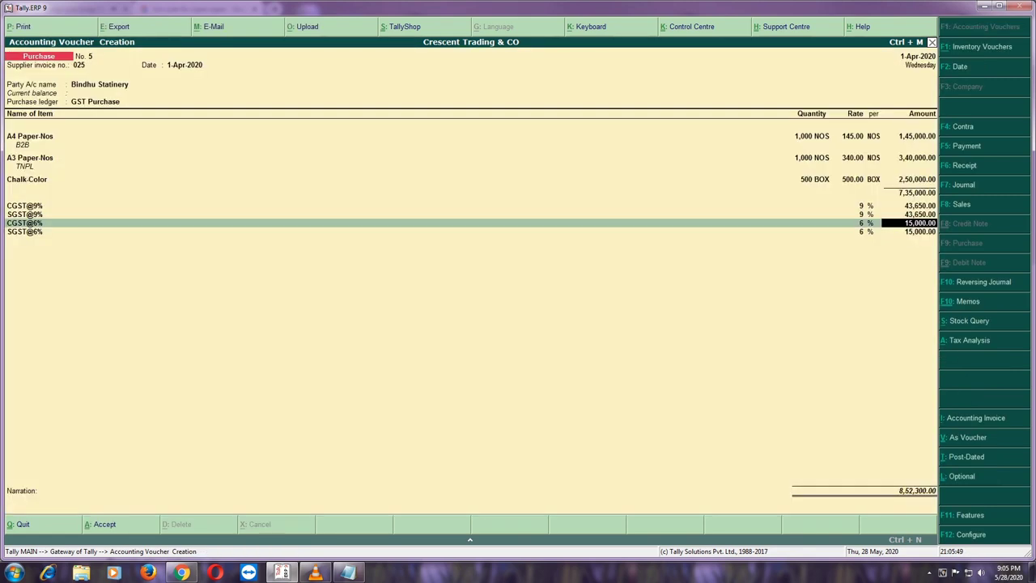
Step: Check the invoice tax amounts in the calculator by computing 250000*6%, 145000+340000 and 485000*9%, and return to the voucher
{"action": "key", "text": "Return"}
{"action": "key", "text": "Return"}
{"action": "key", "text": "Return"}
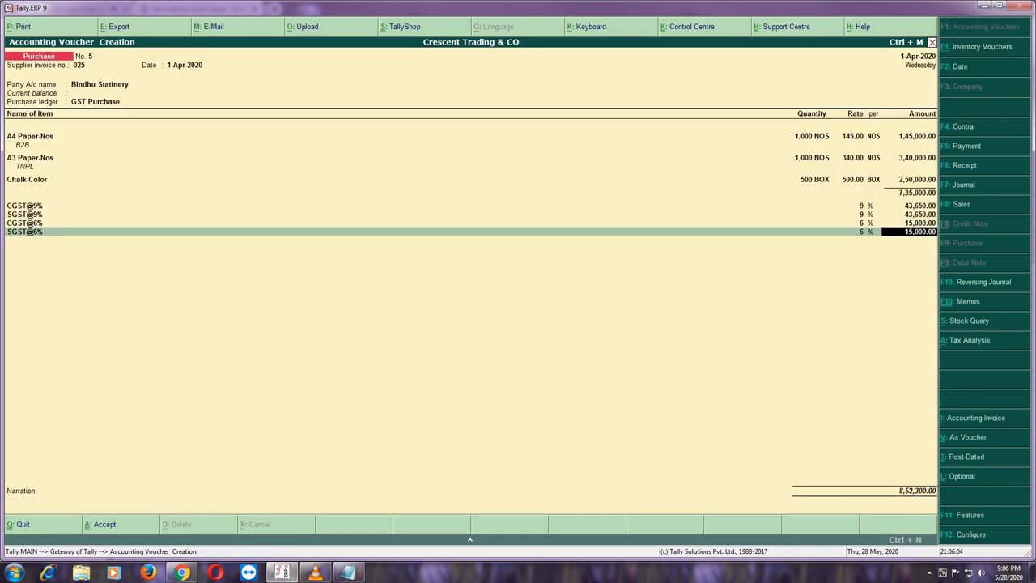
{"action": "key", "text": "ctrl+n"}
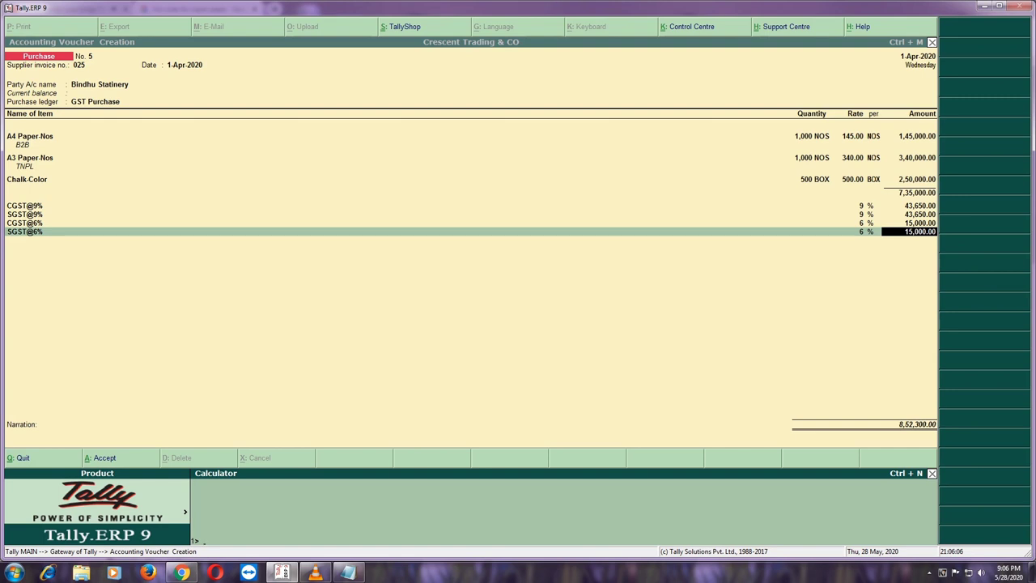
{"action": "type", "text": "250000*6%"}
{"action": "key", "text": "Return"}
{"action": "type", "text": "145000+34000"}
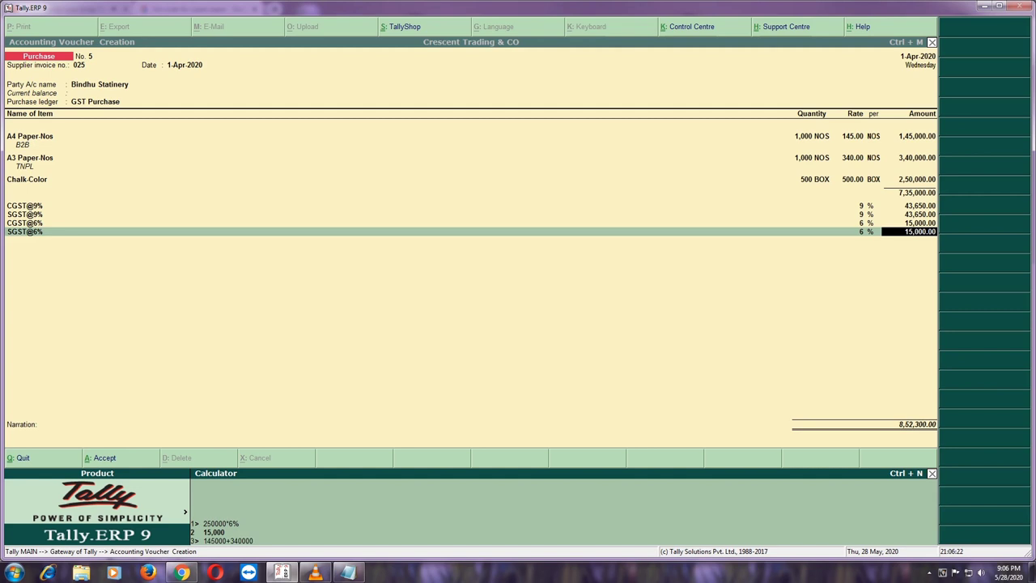
{"action": "key", "text": "Return"}
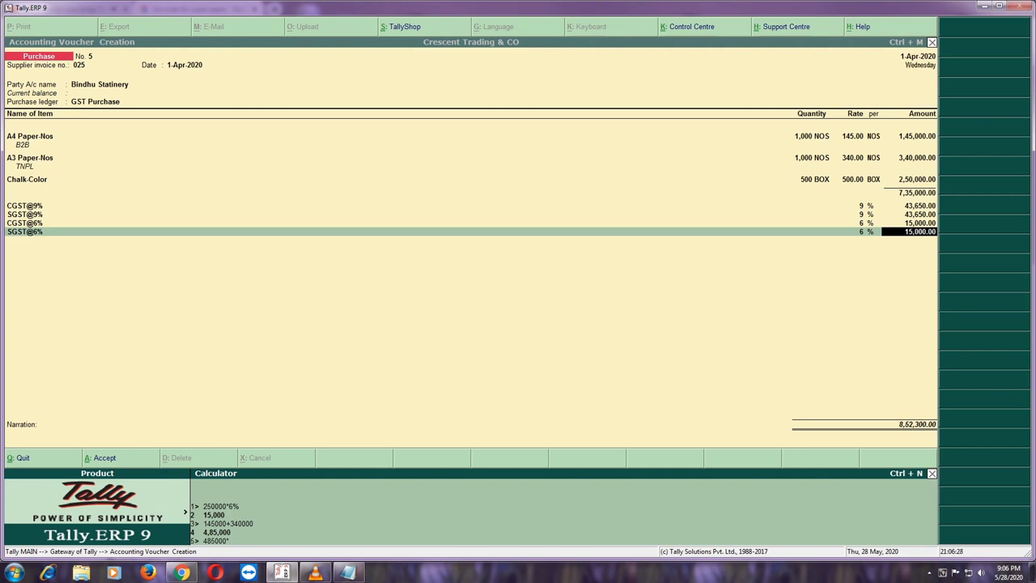
{"action": "type", "text": "485000*9%"}
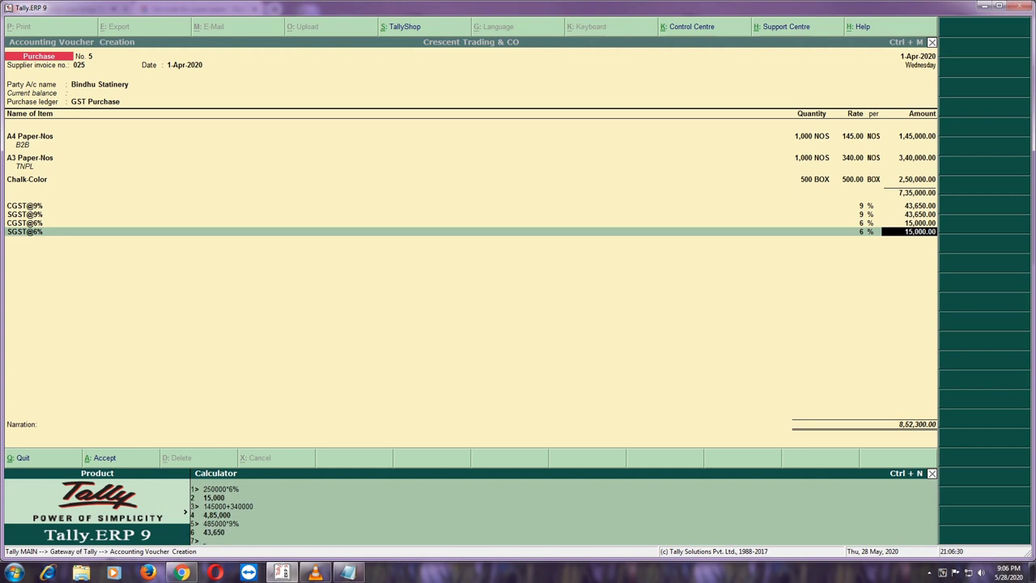
{"action": "key", "text": "ctrl+m"}
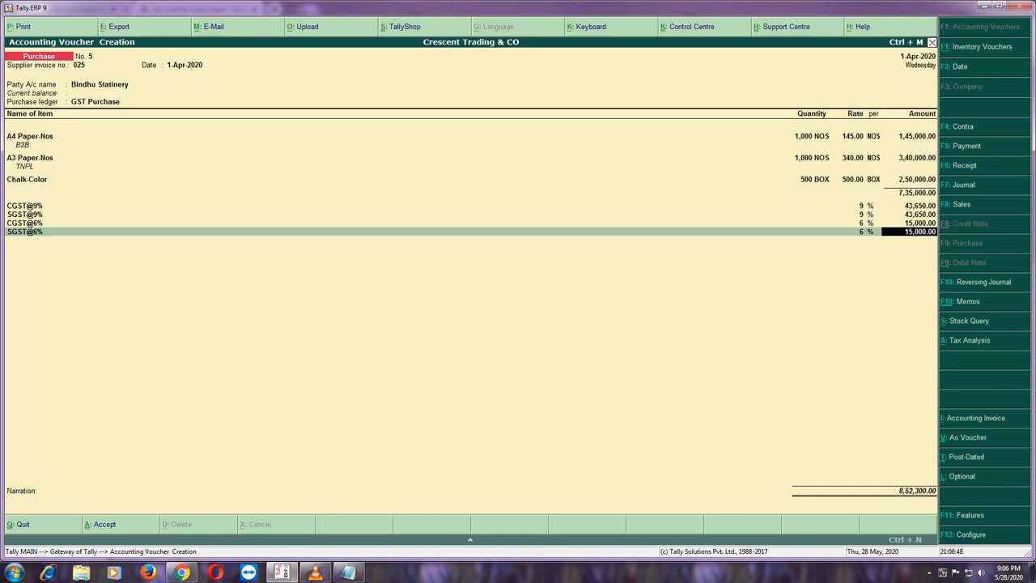
Step: Finish the tax lines of the Bindhu Statinery purchase voucher, leave the narration blank and save the voucher
{"action": "key", "text": "Return"}
{"action": "key", "text": "Return"}
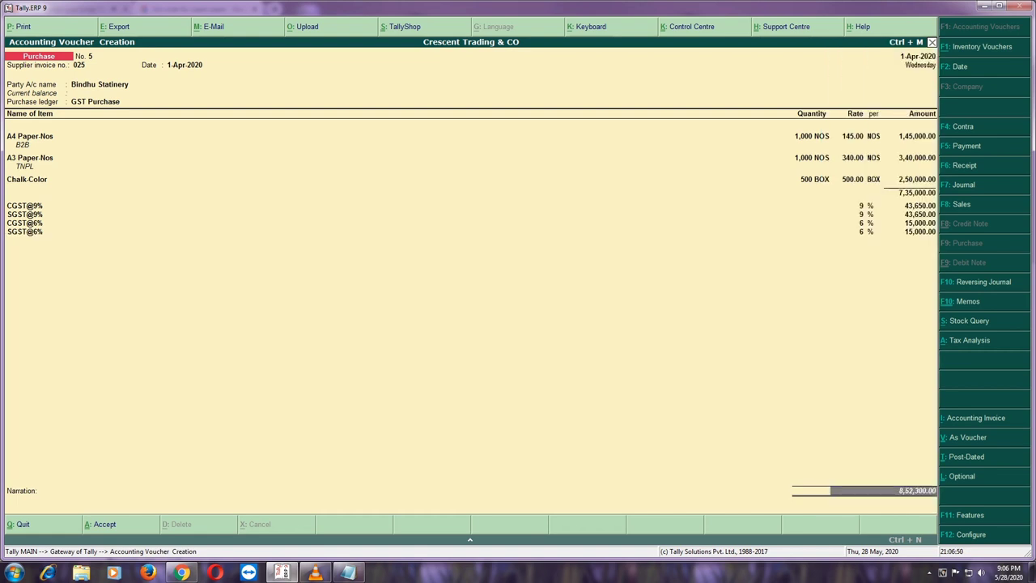
{"action": "key", "text": "BackSpace"}
{"action": "key", "text": "Return"}
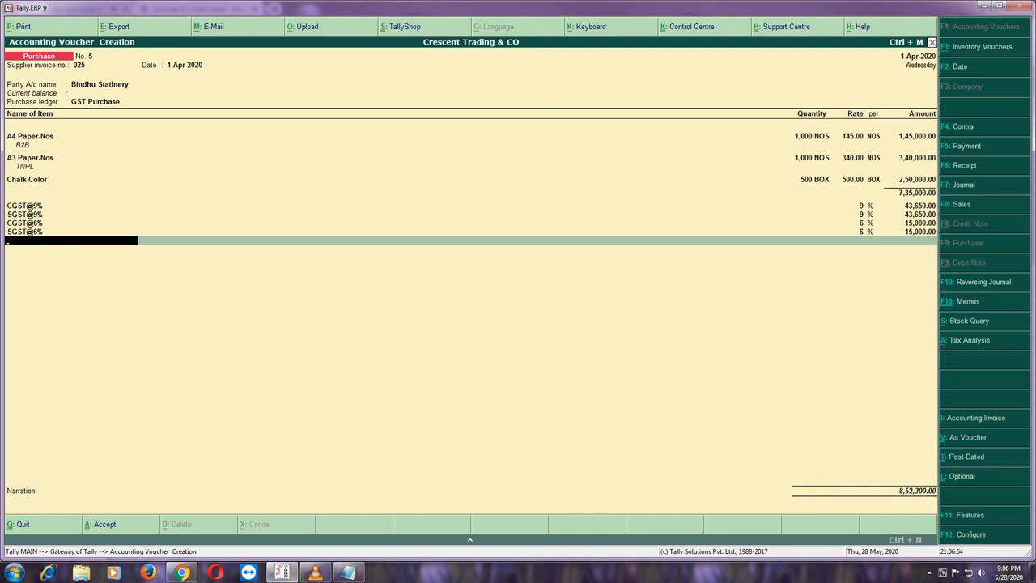
{"action": "key", "text": "Return"}
{"action": "key", "text": "Return"}
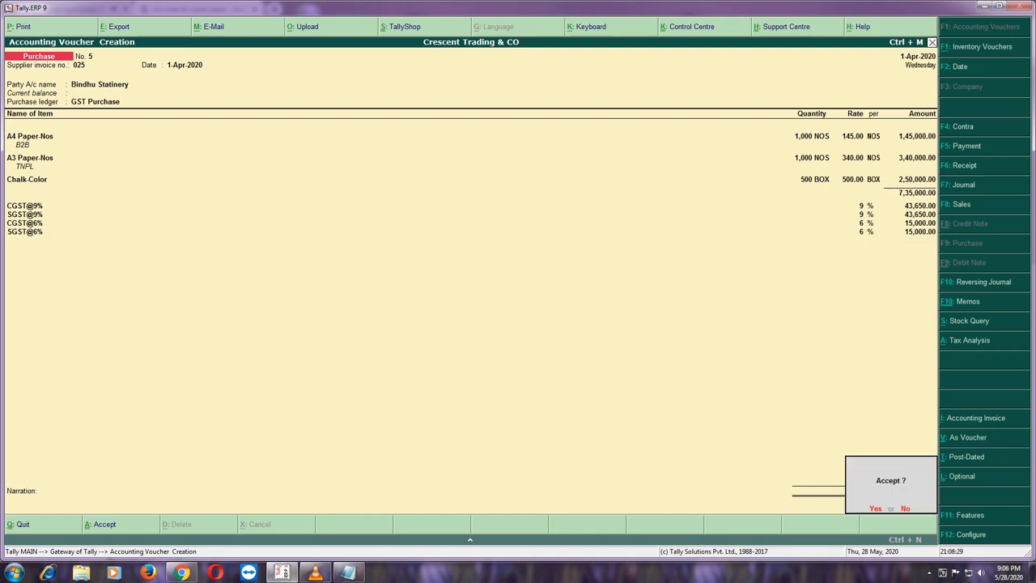
{"action": "key", "text": "Return"}
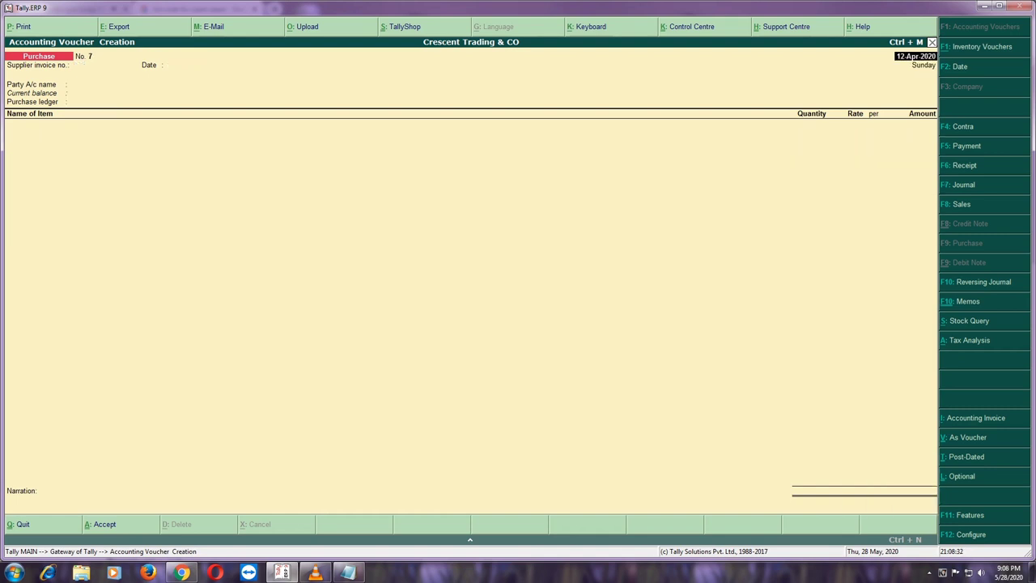
Step: Quit the blank purchase voucher without entering anything and return to the Gateway of Tally
{"action": "key", "text": "F2"}
{"action": "key", "text": "Escape"}
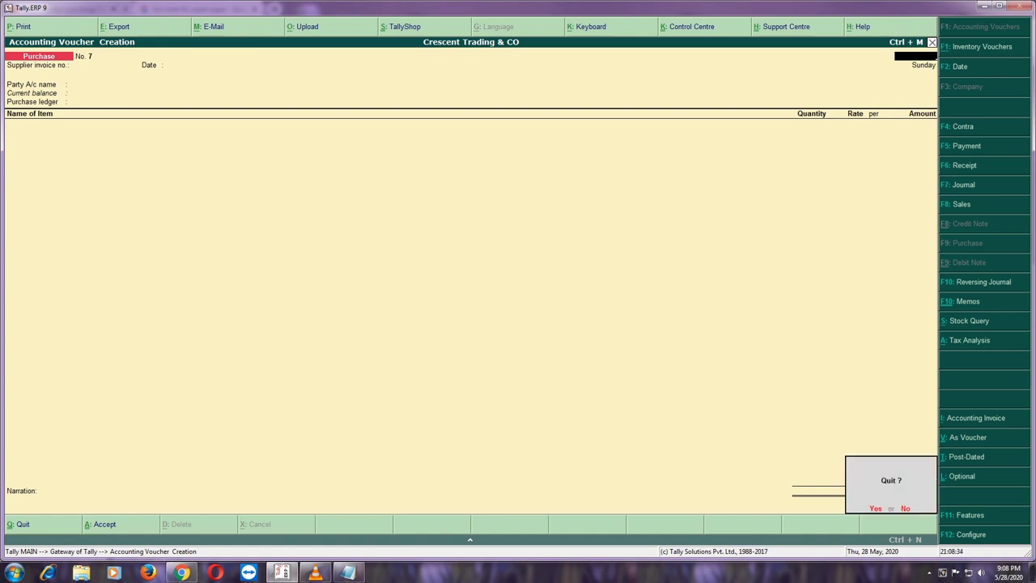
{"action": "key", "text": "Return"}
{"action": "key", "text": "Escape"}
{"action": "key", "text": "Escape"}
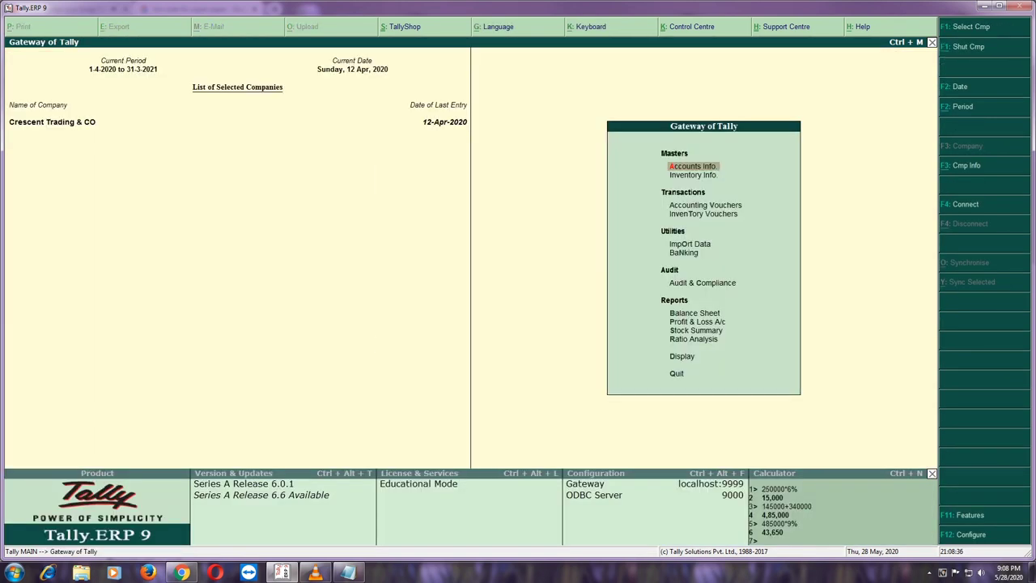
Step: Display the Purchase Register for April and open the Bindhu Statinery purchase voucher no. 5 to review it
{"action": "key", "text": "d"}
{"action": "key", "text": "a"}
{"action": "key", "text": "u"}
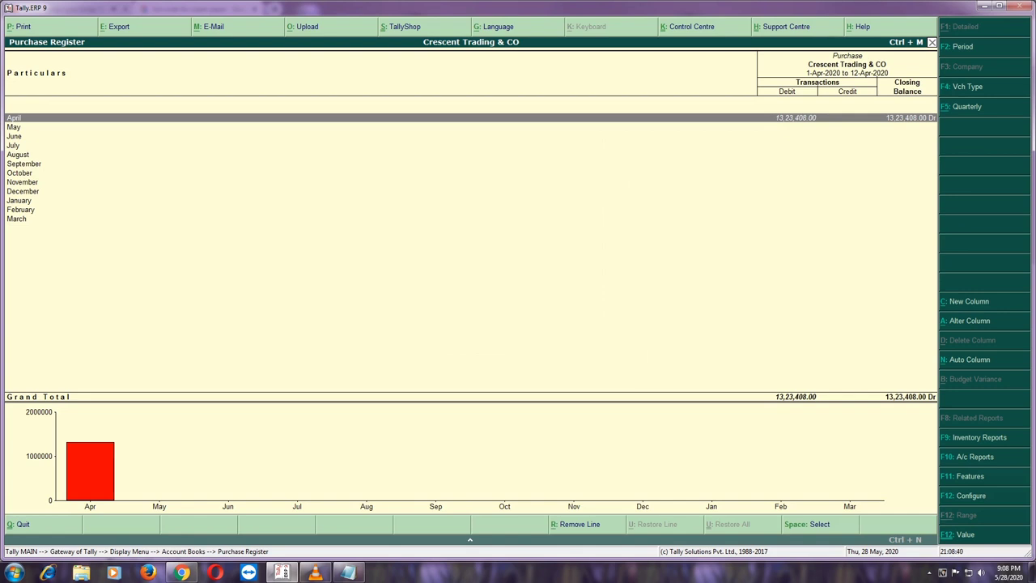
{"action": "key", "text": "Return"}
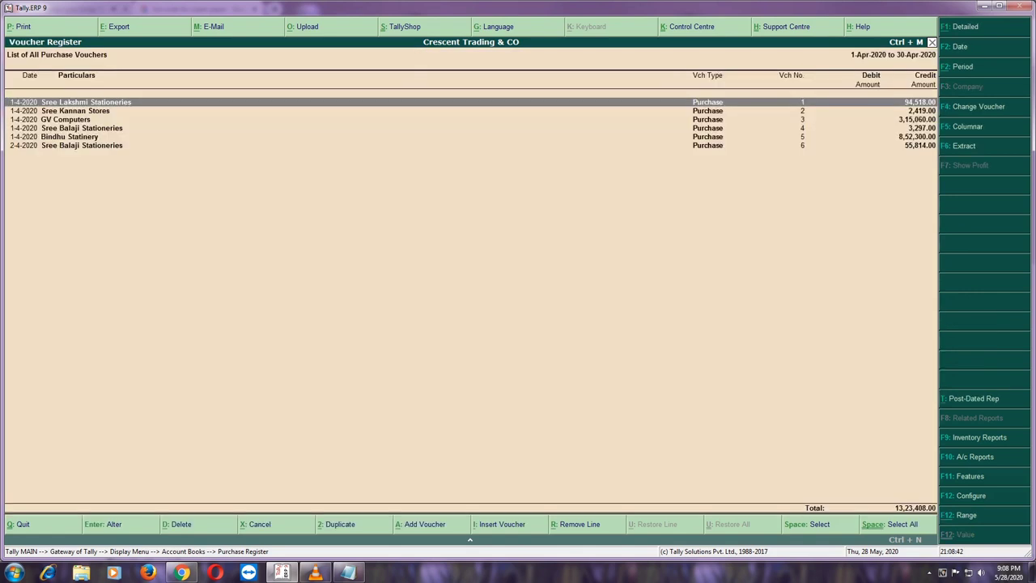
{"action": "key", "text": "Down"}
{"action": "key", "text": "Down"}
{"action": "key", "text": "Down"}
{"action": "key", "text": "Down"}
{"action": "key", "text": "Down"}
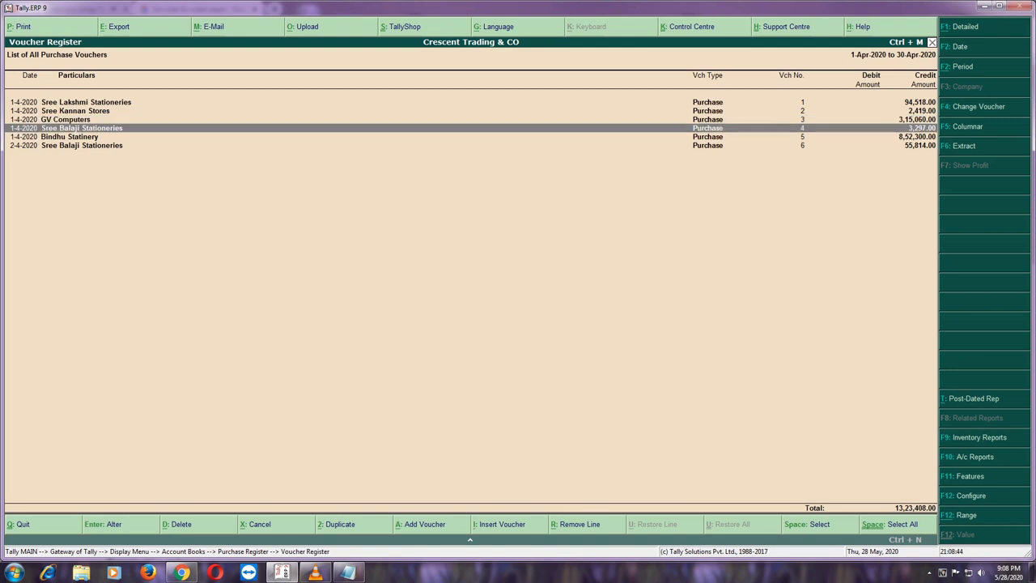
{"action": "key", "text": "Return"}
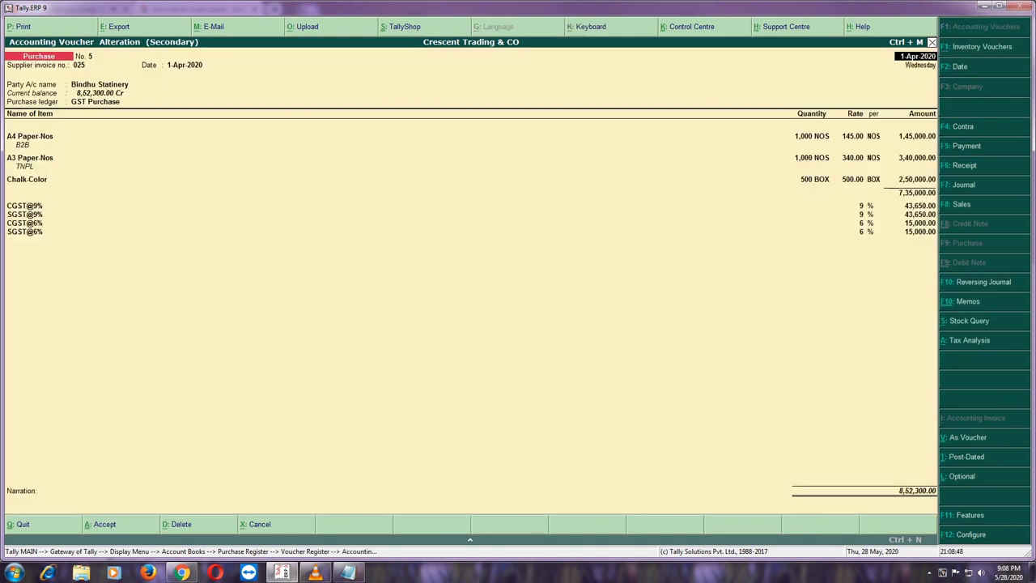
Step: Close the Bindhu Statinery voucher without changes and leave the register reports, staying in the Gateway of Tally
{"action": "key", "text": "Escape"}
{"action": "key", "text": "Return"}
{"action": "key", "text": "Escape"}
{"action": "key", "text": "Escape"}
{"action": "key", "text": "Escape"}
{"action": "key", "text": "Escape"}
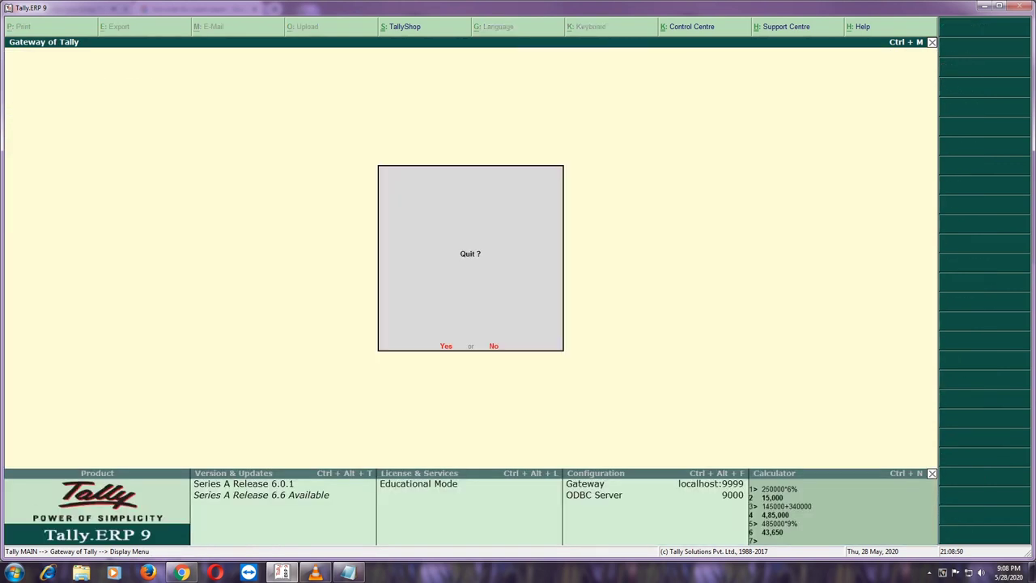
{"action": "key", "text": "Escape"}
Step: Display the list of Account Books reports from the Gateway of Tally
{"action": "key", "text": "Down"}
{"action": "key", "text": "Up"}
{"action": "key", "text": "Up"}
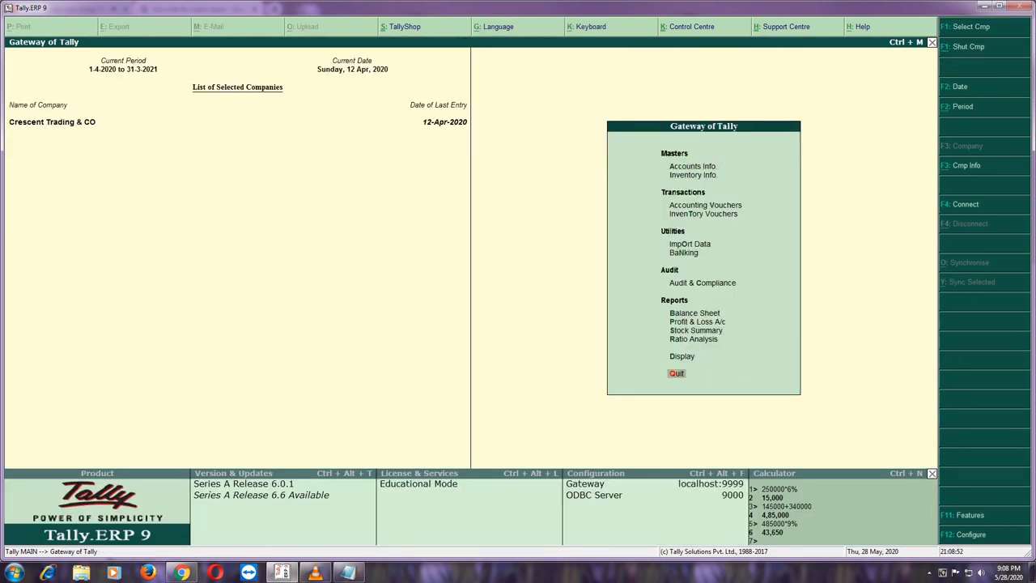
{"action": "key", "text": "Up"}
{"action": "key", "text": "Return"}
{"action": "key", "text": "Down"}
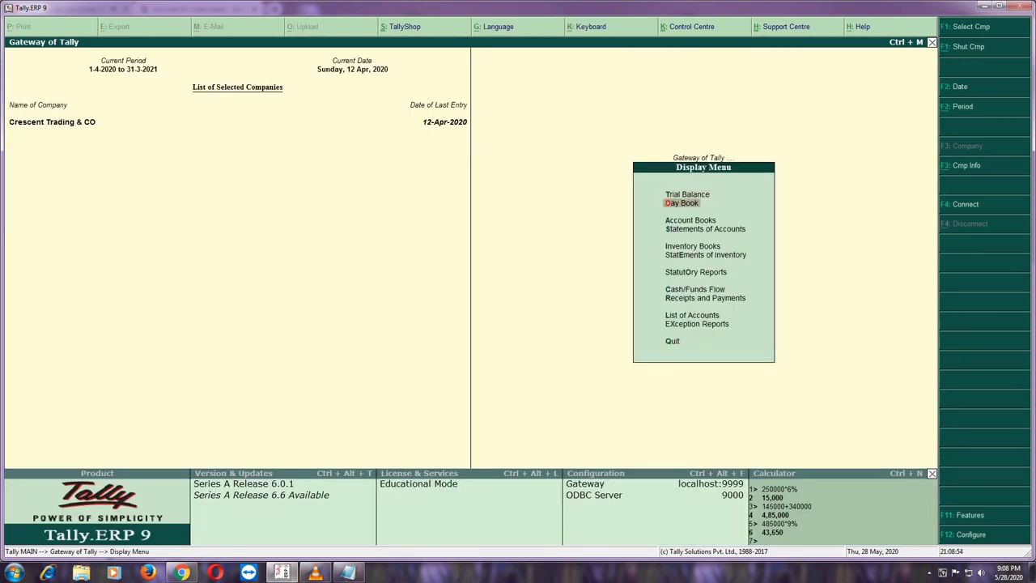
{"action": "key", "text": "Down"}
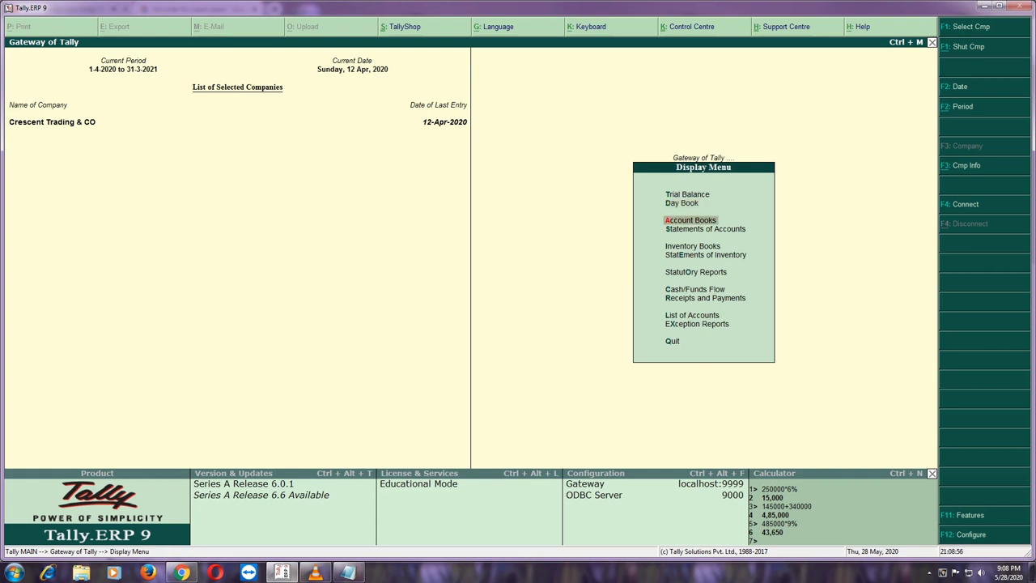
{"action": "key", "text": "Return"}
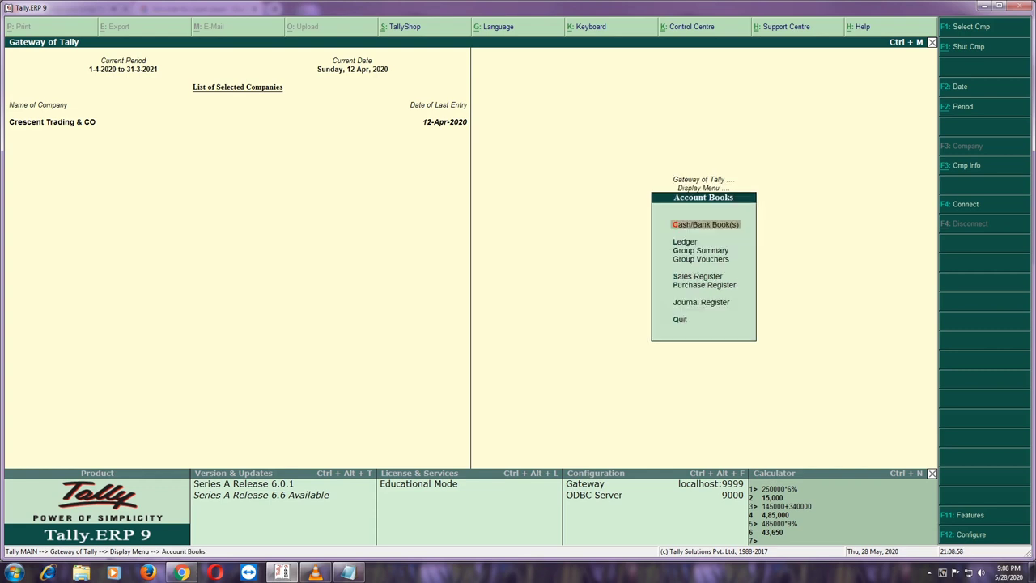
Step: Open the Purchase Register from the Account Books reports
{"action": "key", "text": "Down"}
{"action": "key", "text": "Down"}
{"action": "key", "text": "Down"}
{"action": "key", "text": "Down"}
{"action": "key", "text": "Down"}
{"action": "key", "text": "Up"}
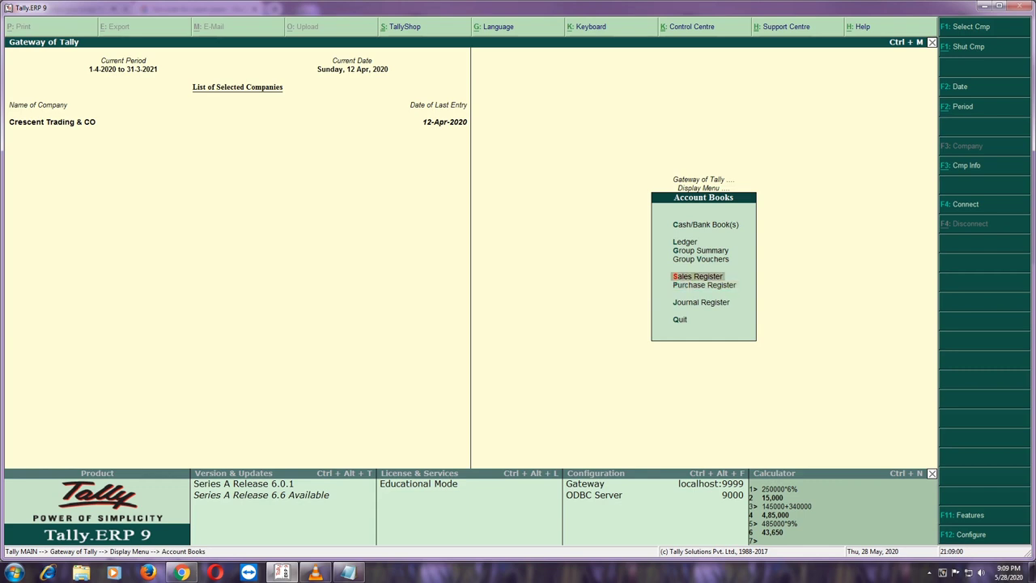
{"action": "key", "text": "Down"}
{"action": "key", "text": "Up"}
{"action": "key", "text": "Down"}
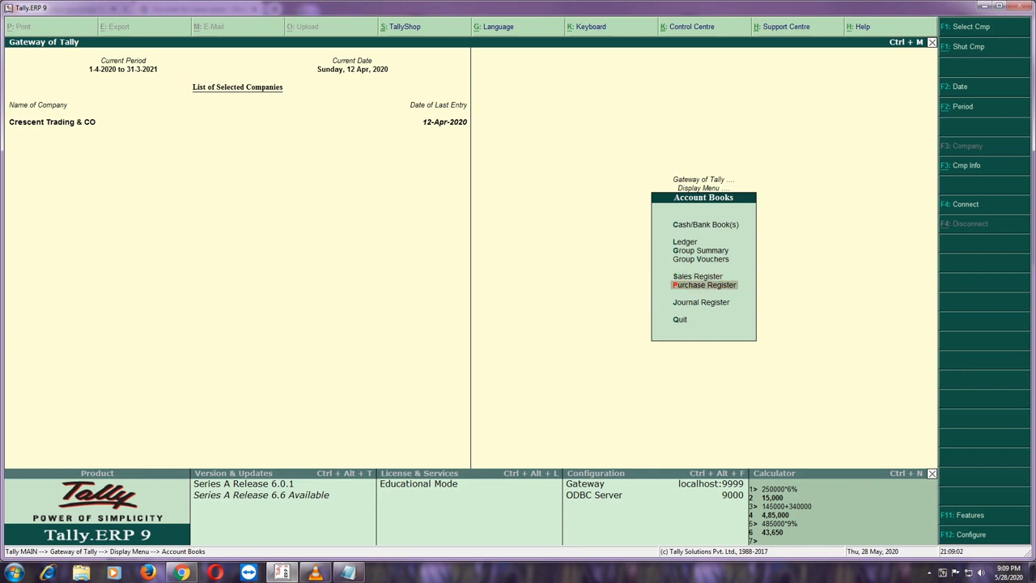
{"action": "key", "text": "Up"}
{"action": "key", "text": "Down"}
{"action": "key", "text": "Return"}
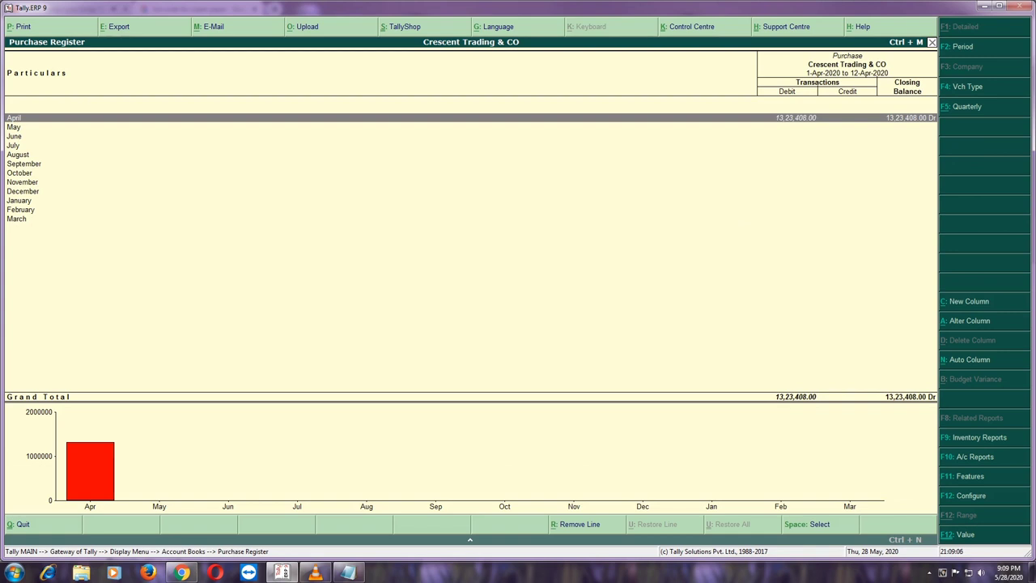
Step: Open April's purchase voucher list, look through its entries and highlight the Bindhu Statinery voucher
{"action": "key", "text": "Return"}
{"action": "key", "text": "Down"}
{"action": "key", "text": "Down"}
{"action": "key", "text": "Down"}
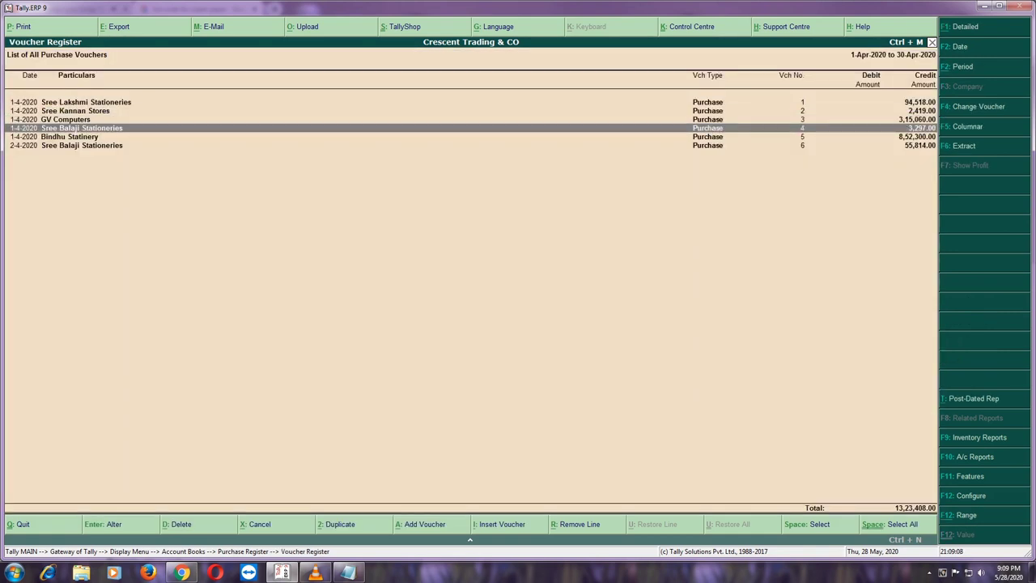
{"action": "key", "text": "Down"}
{"action": "key", "text": "Up"}
{"action": "key", "text": "Up"}
{"action": "key", "text": "Up"}
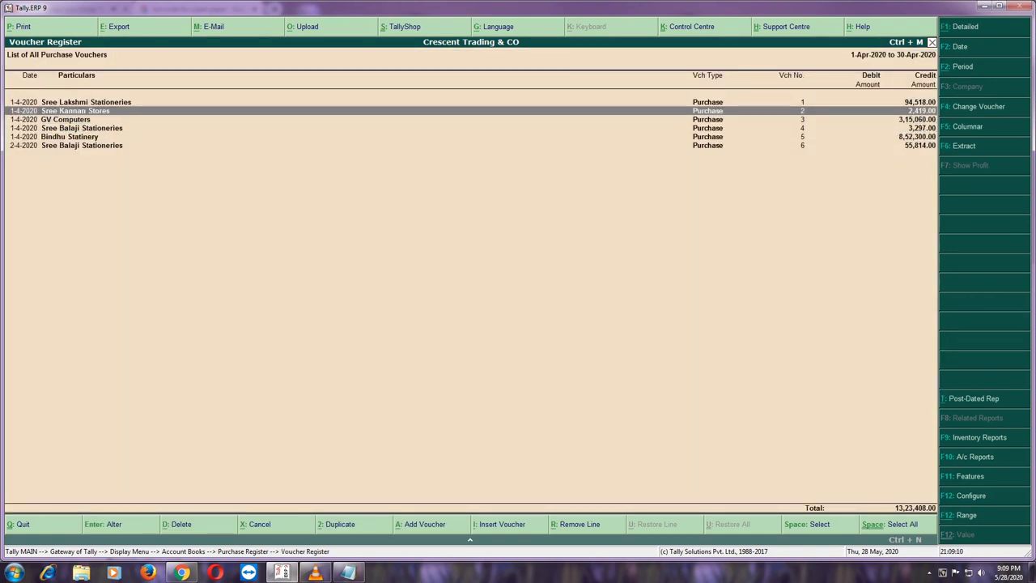
{"action": "key", "text": "Down"}
{"action": "key", "text": "Down"}
{"action": "key", "text": "Down"}
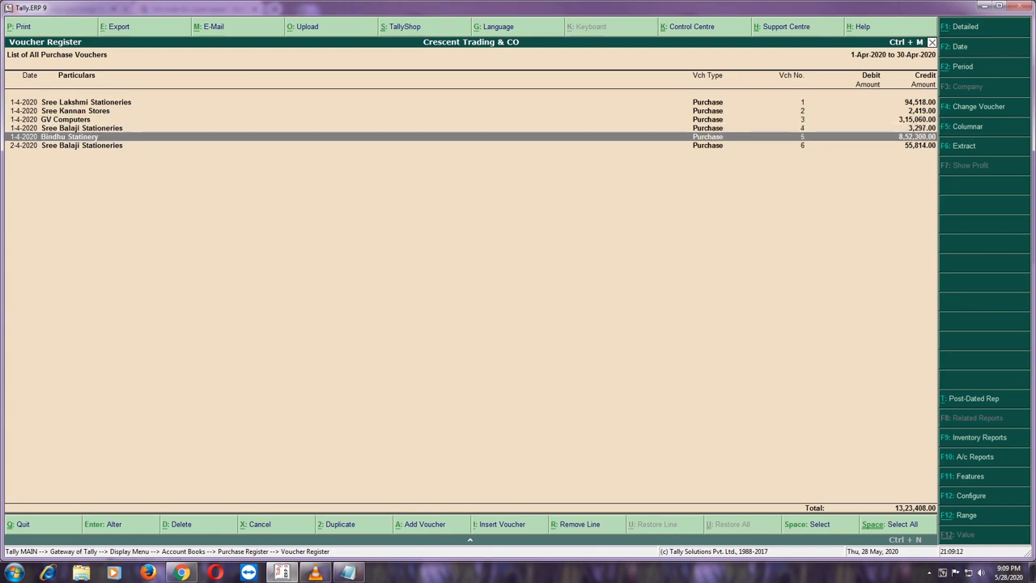